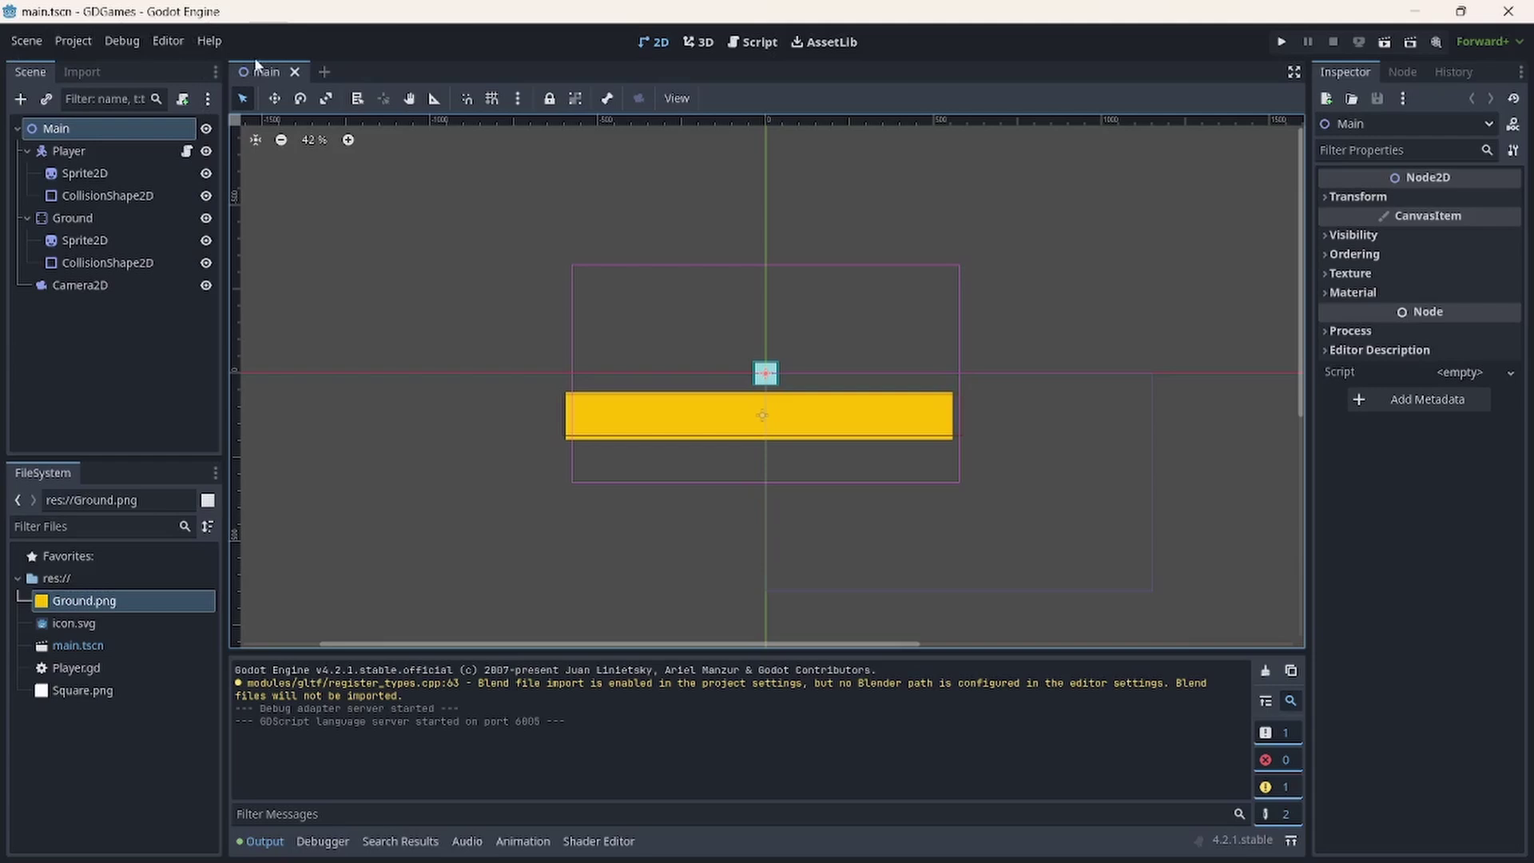
- Open Project Settings from the Scene menu, glance at General, then switch to the Input Map tab
left_click(26, 37)
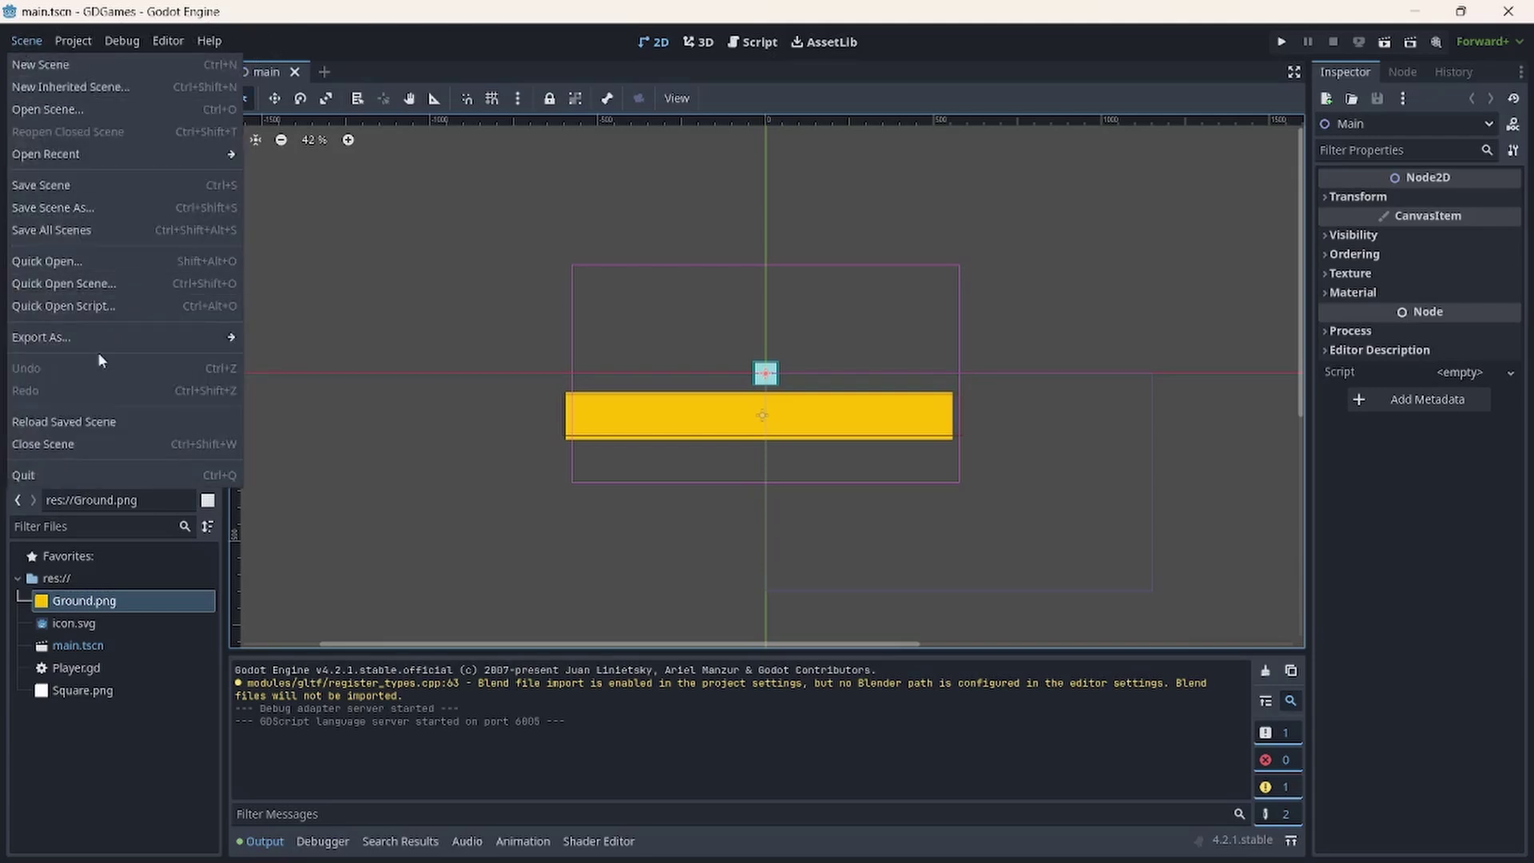
mouse_move(73, 42)
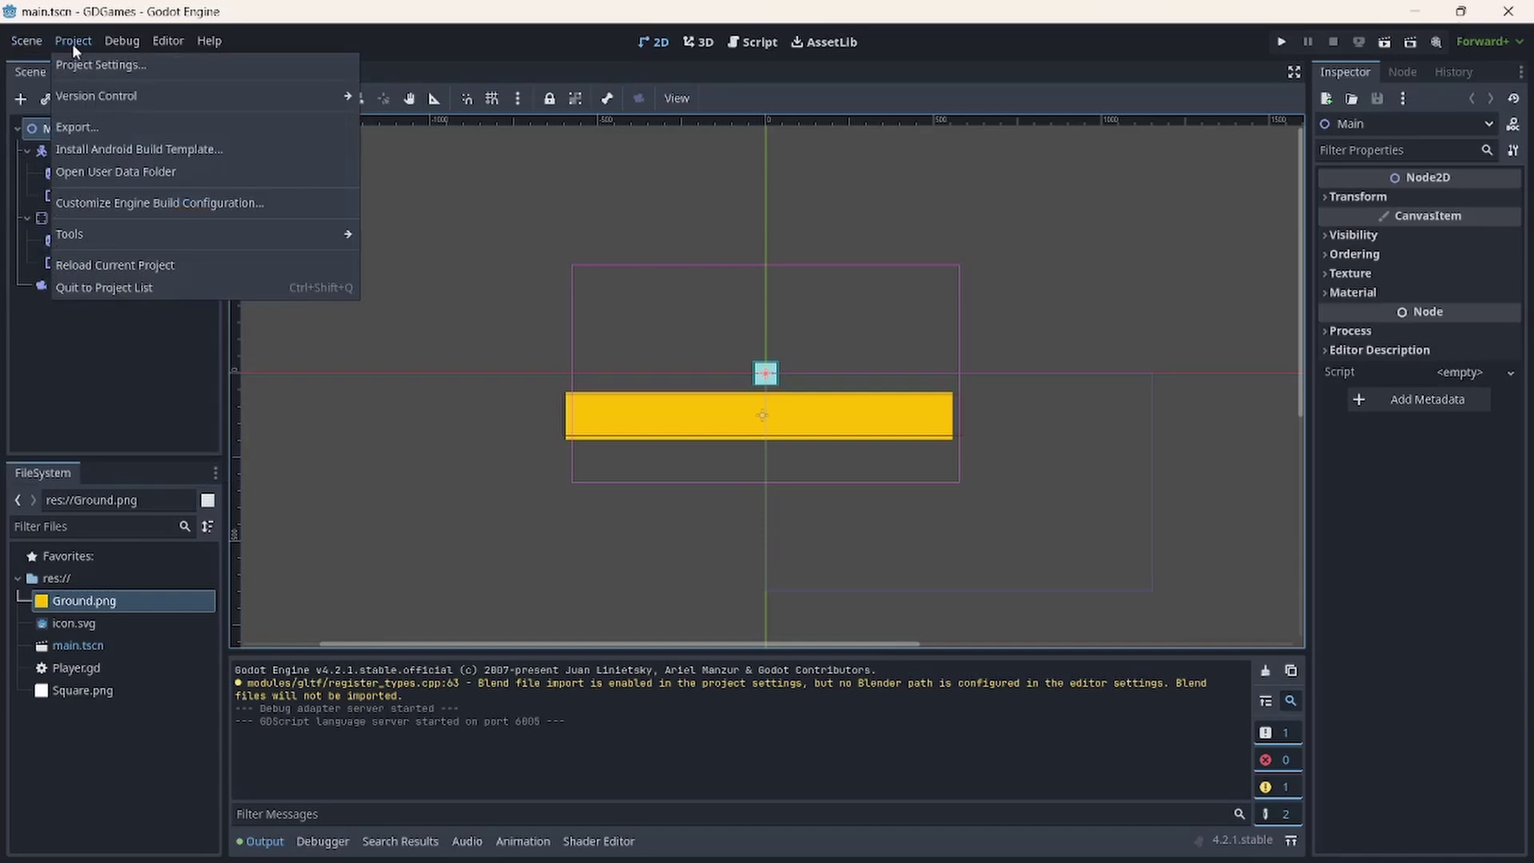
left_click(83, 64)
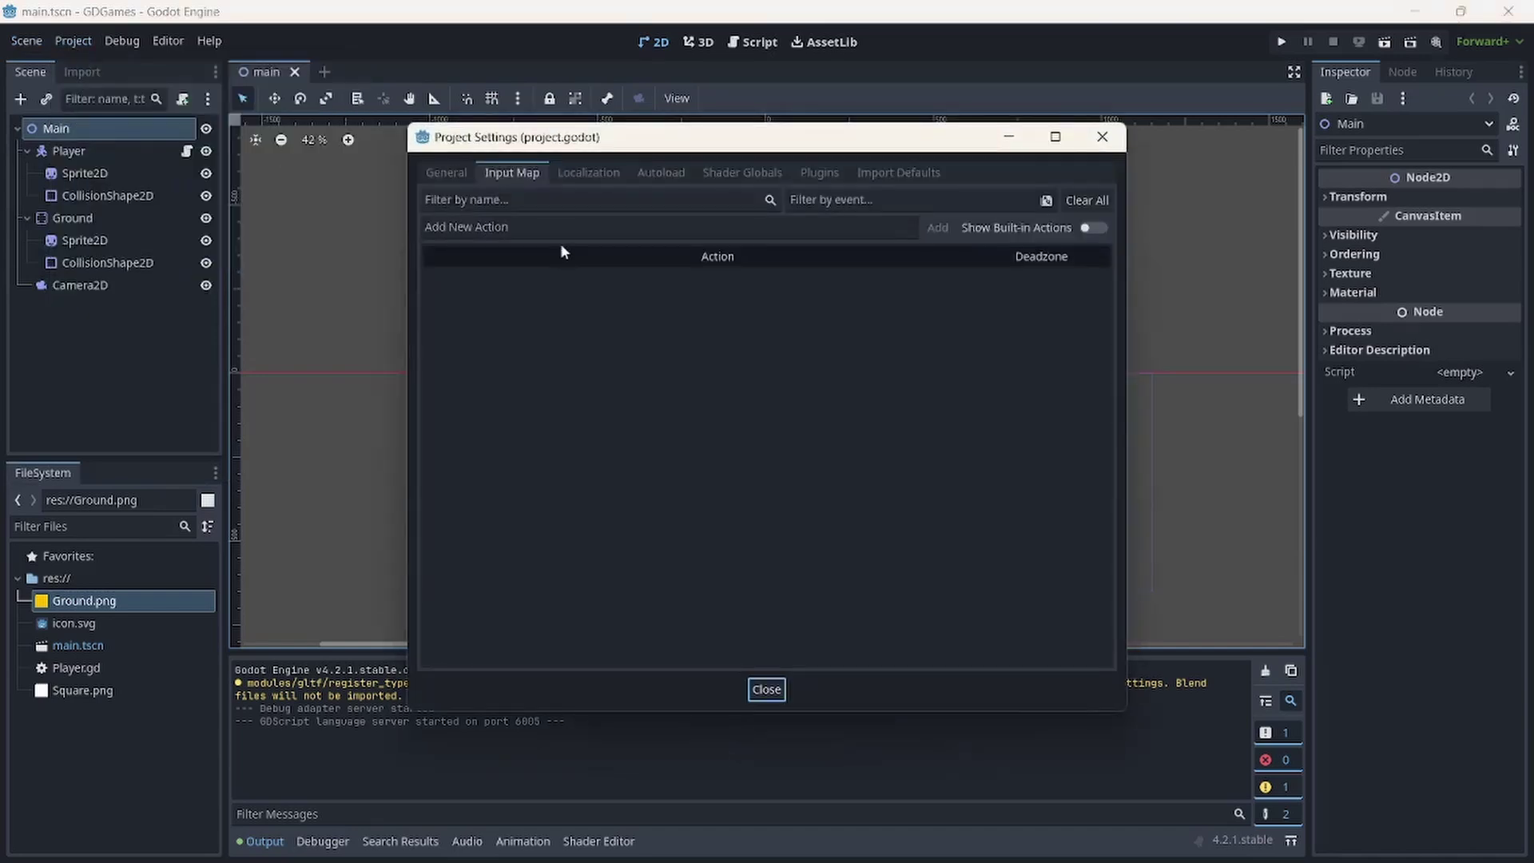
left_click(446, 173)
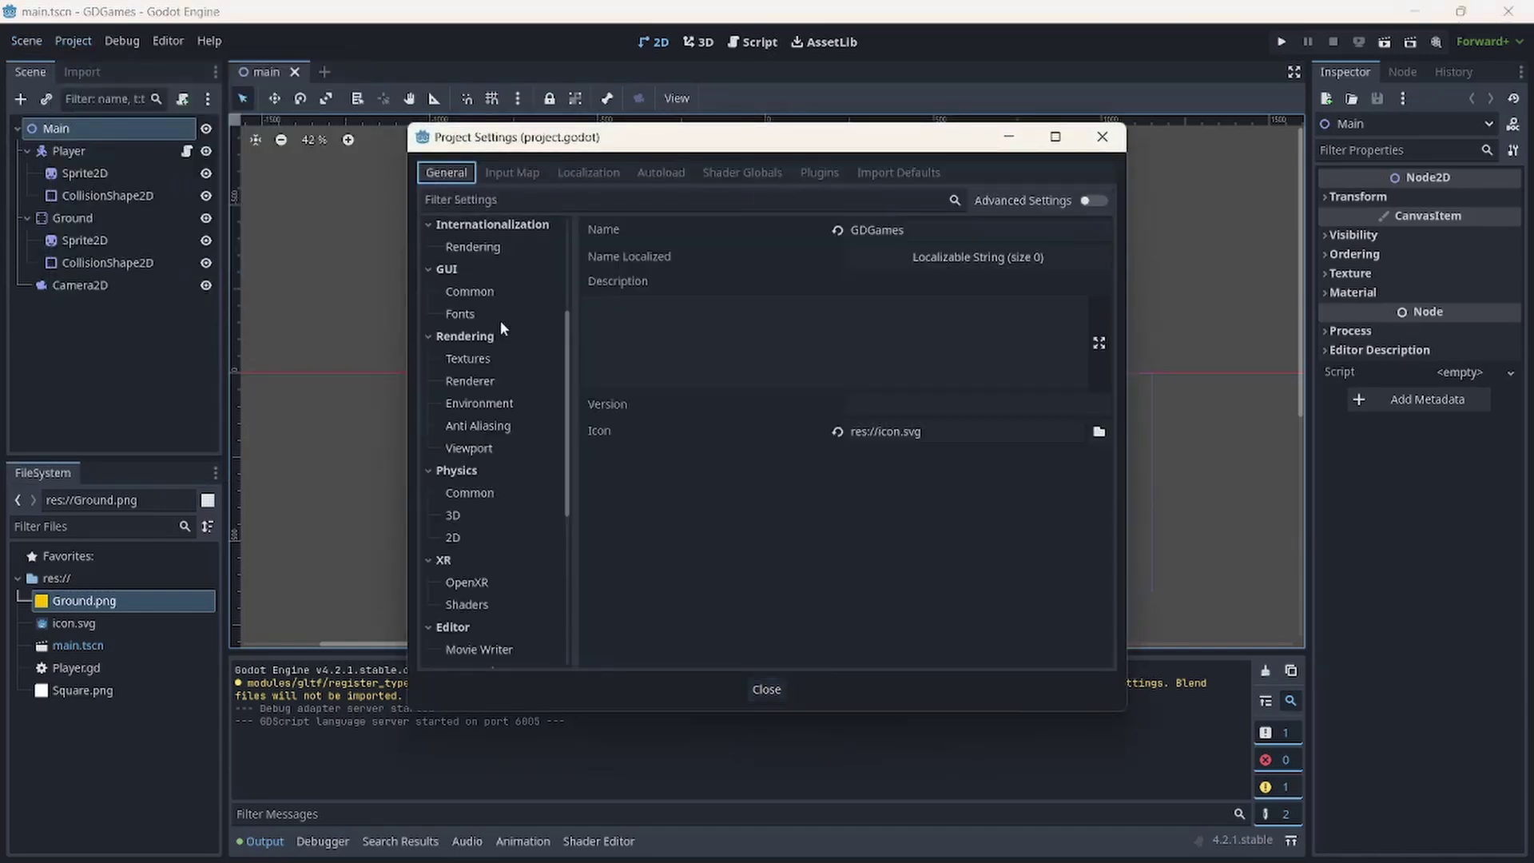
left_click(510, 175)
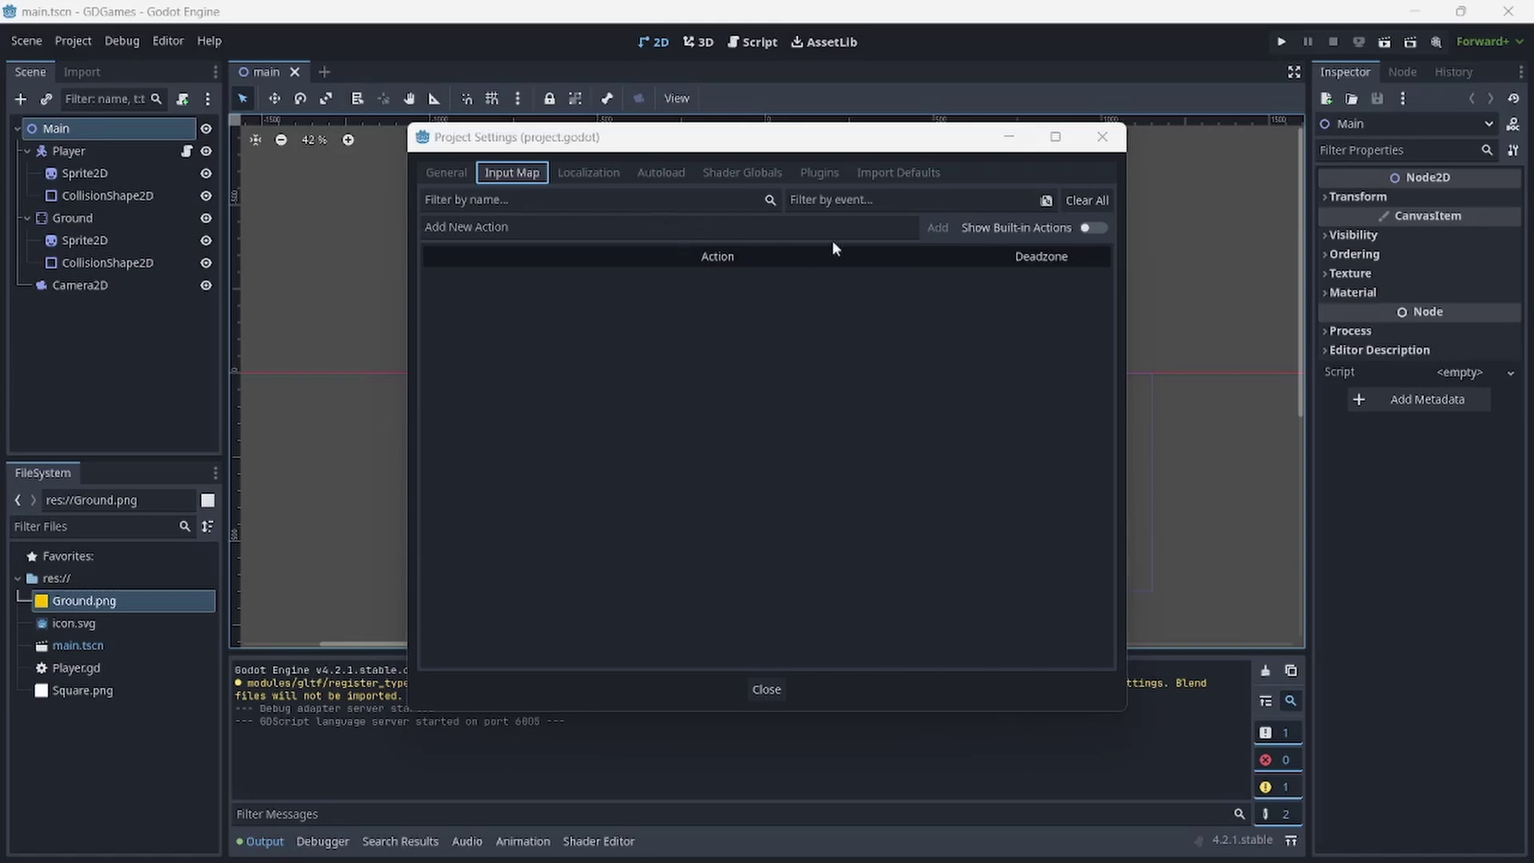
- Turn on Show Built-in Actions, scroll through the ui_ actions, and close Project Settings
left_click(1003, 227)
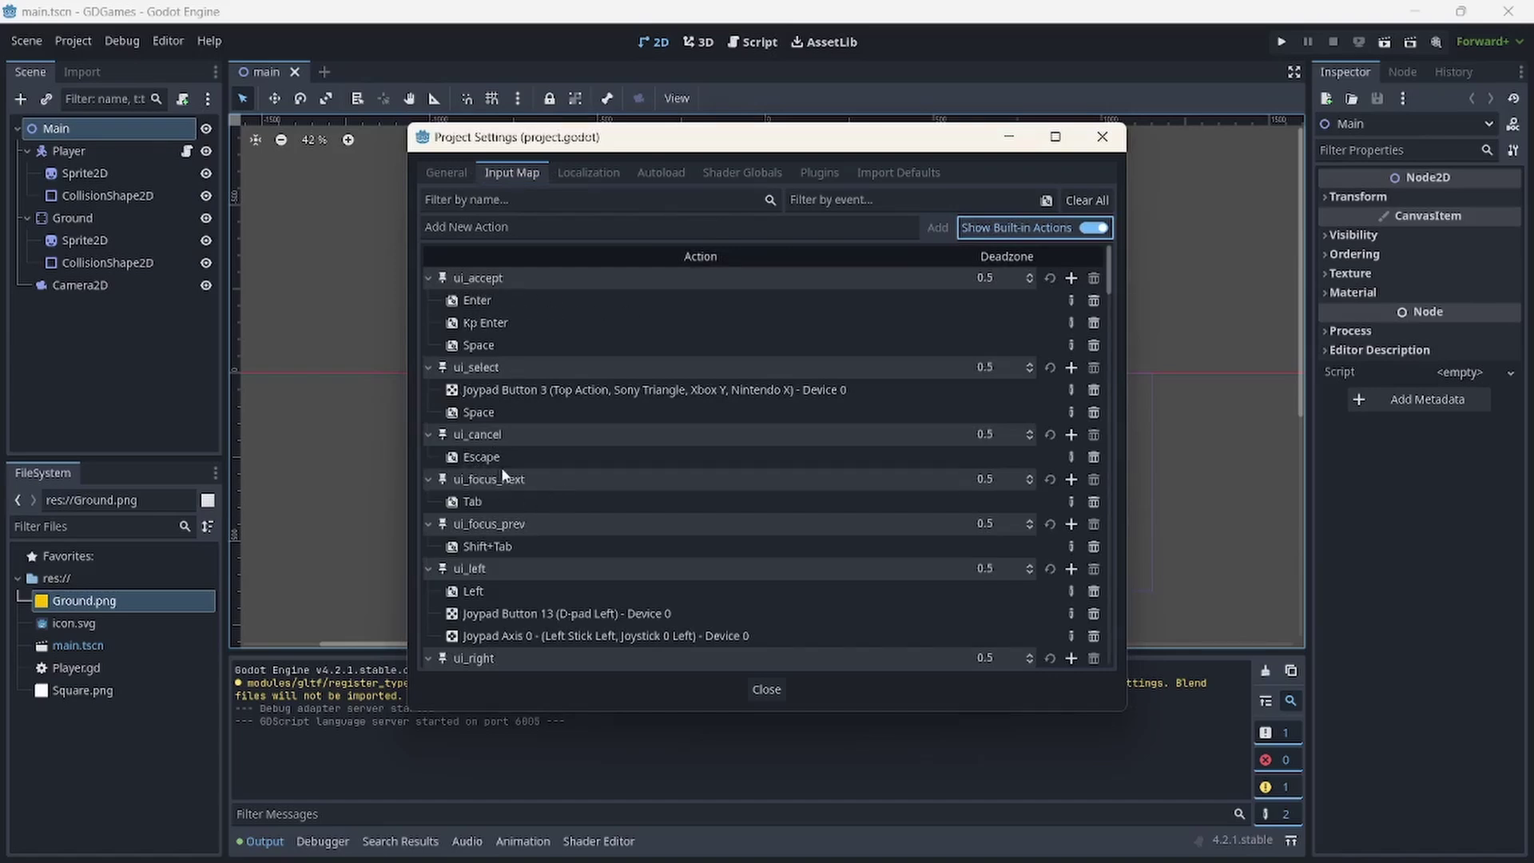
scroll(679, 524, "down", 8)
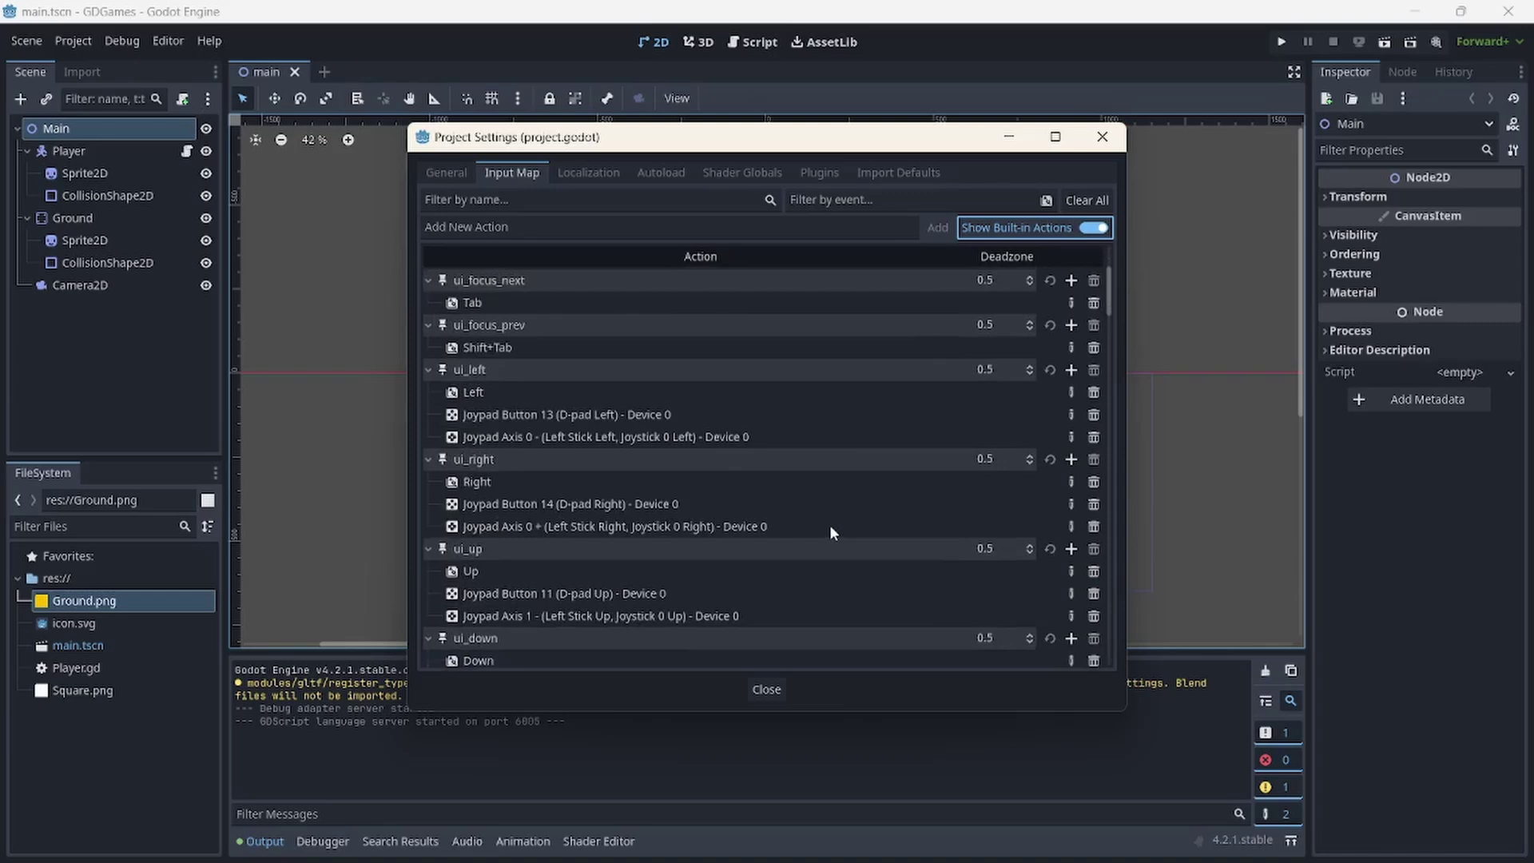
scroll(827, 524, "down", 10)
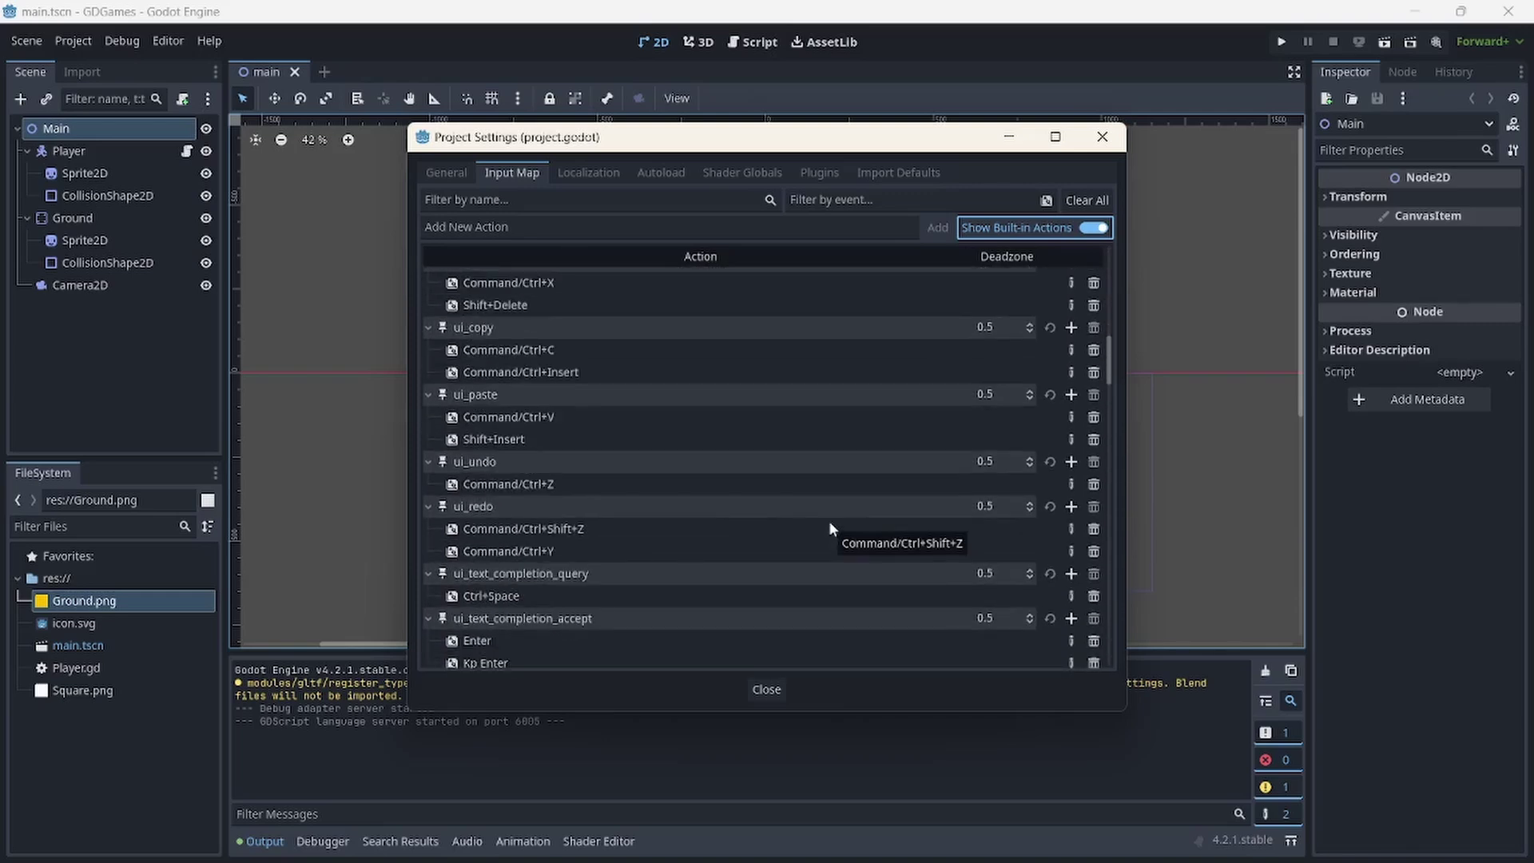
scroll(830, 525, "down", 3)
scroll(588, 517, "down", 10)
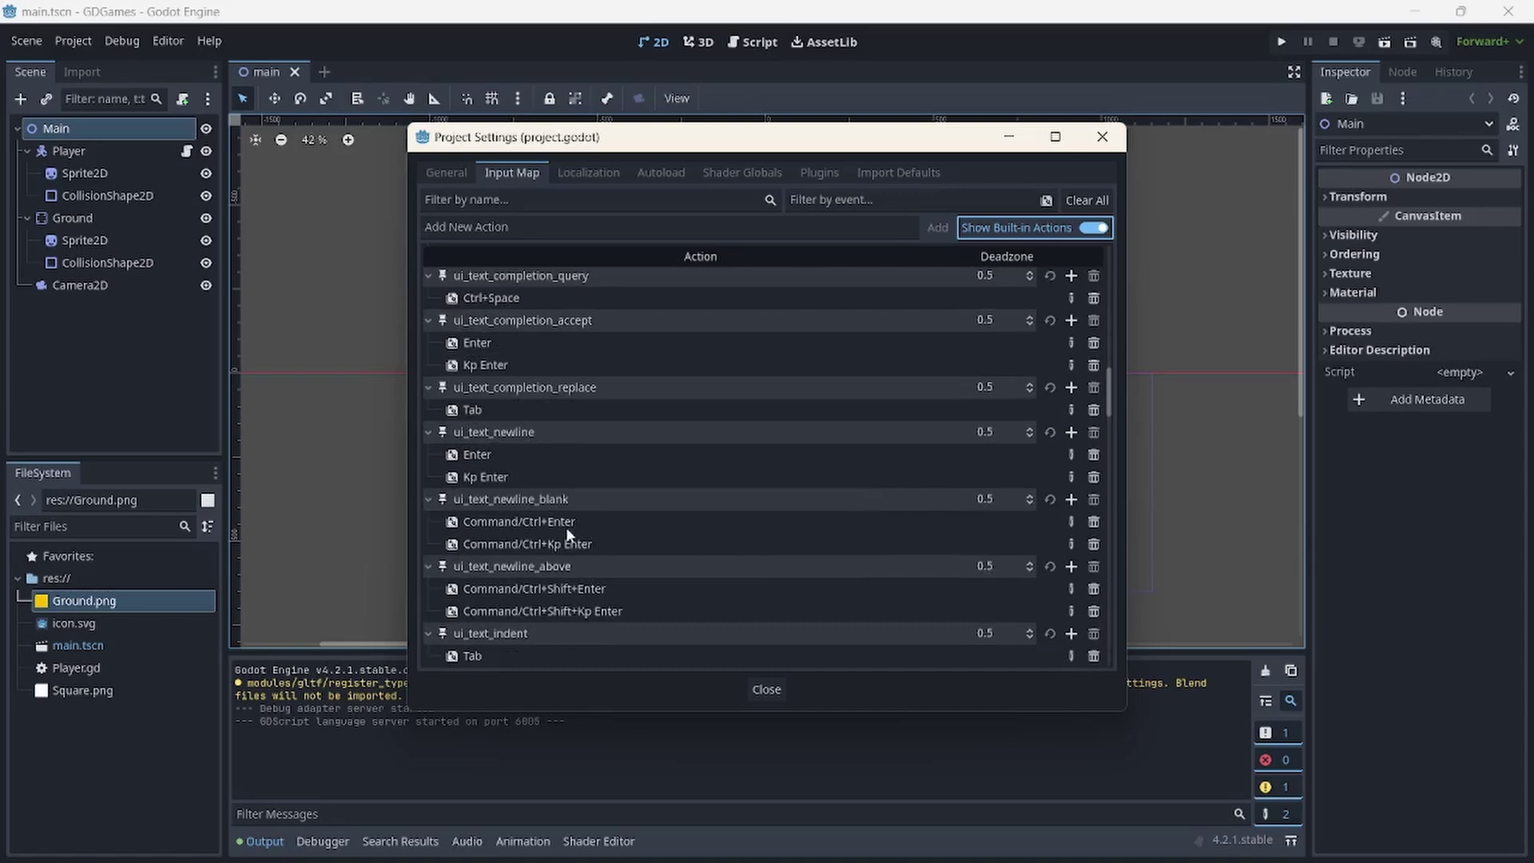
scroll(586, 526, "down", 3)
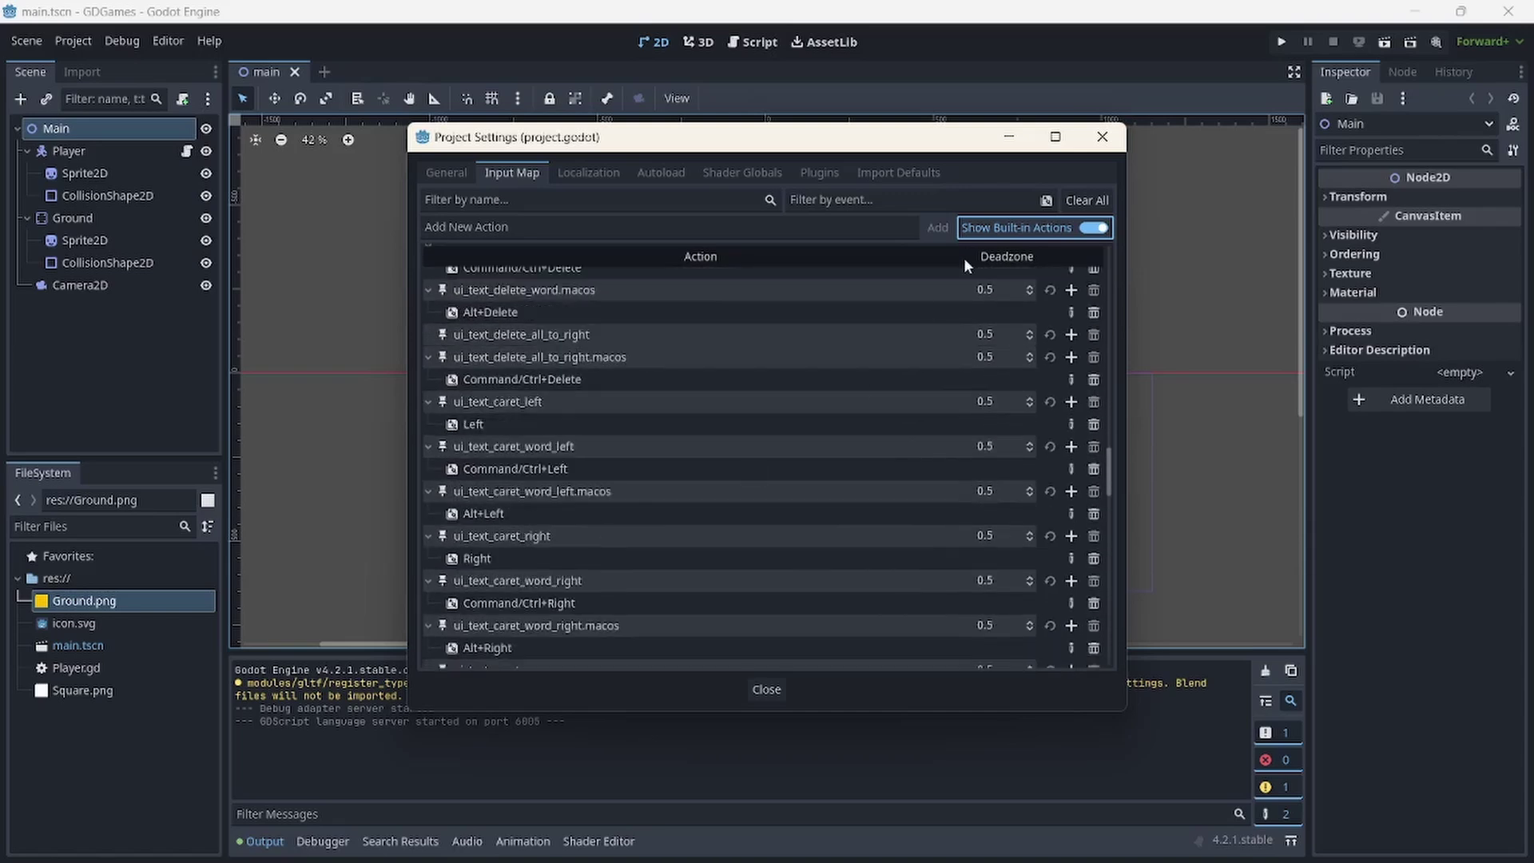
left_click(1111, 144)
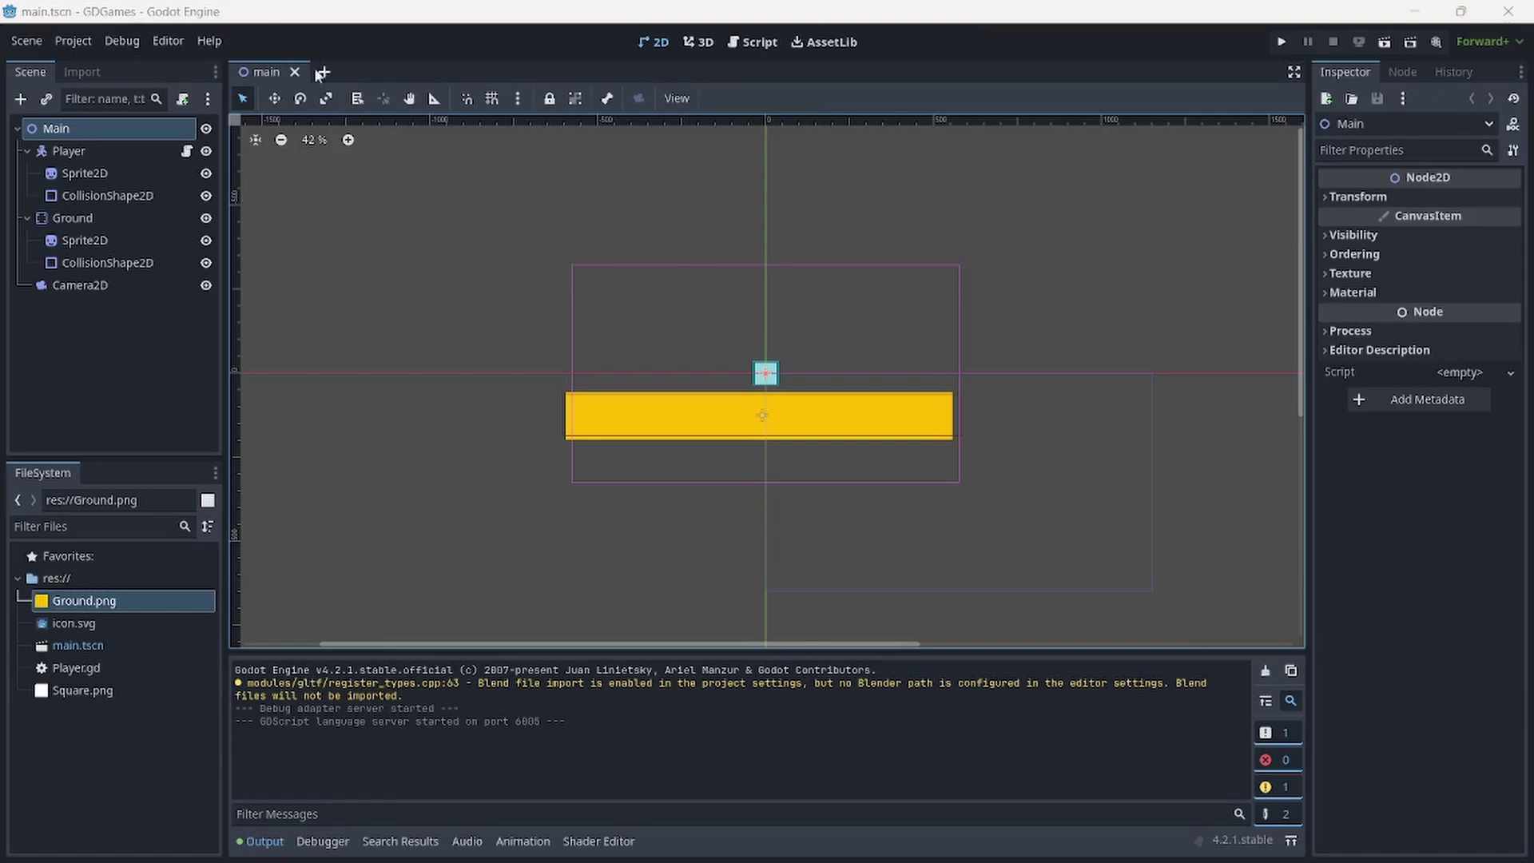
left_click(128, 43)
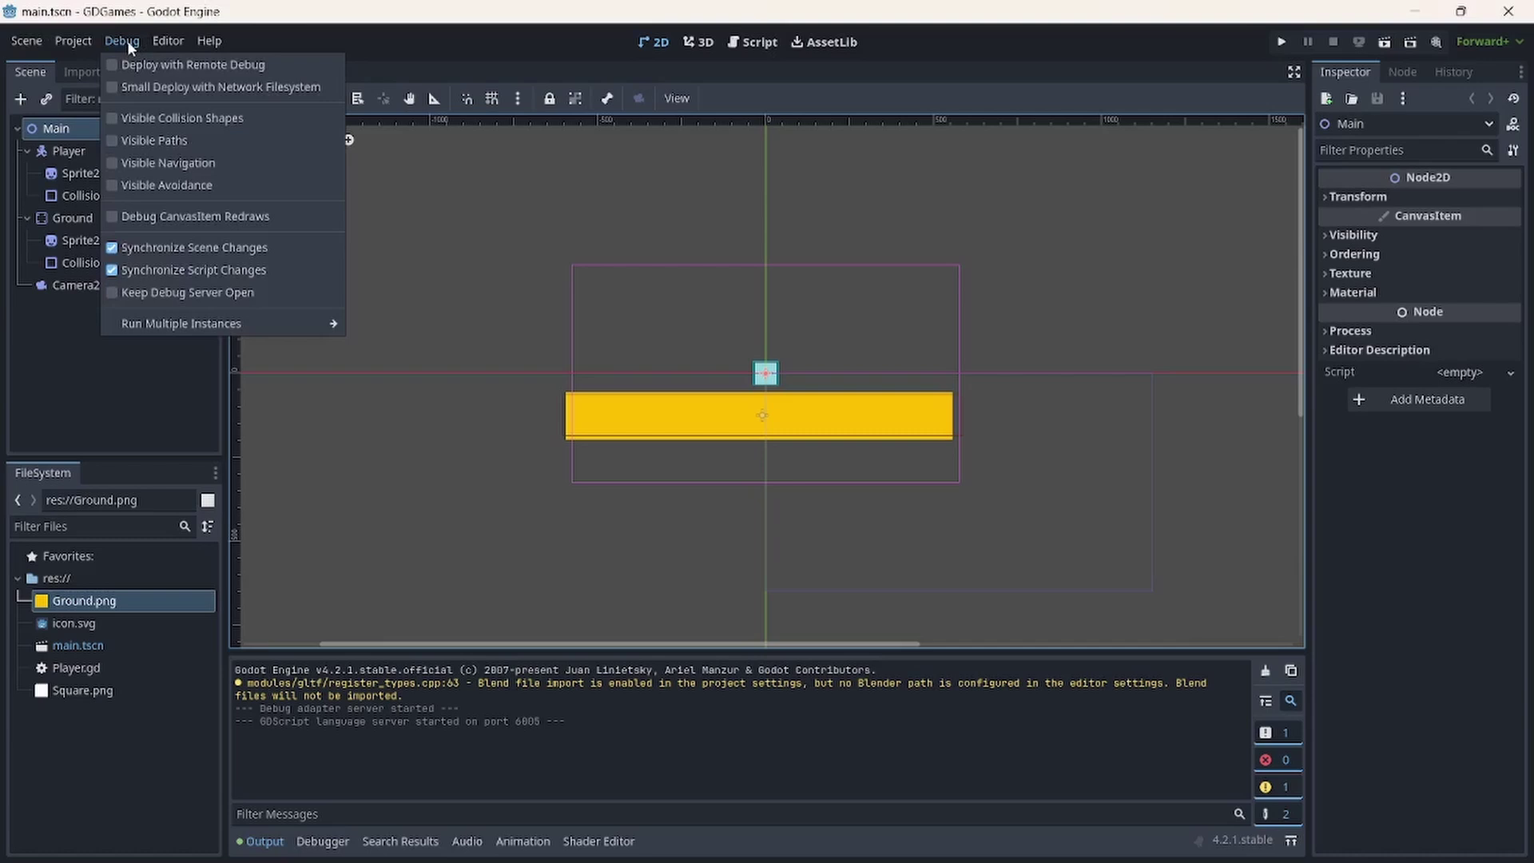
left_click(166, 44)
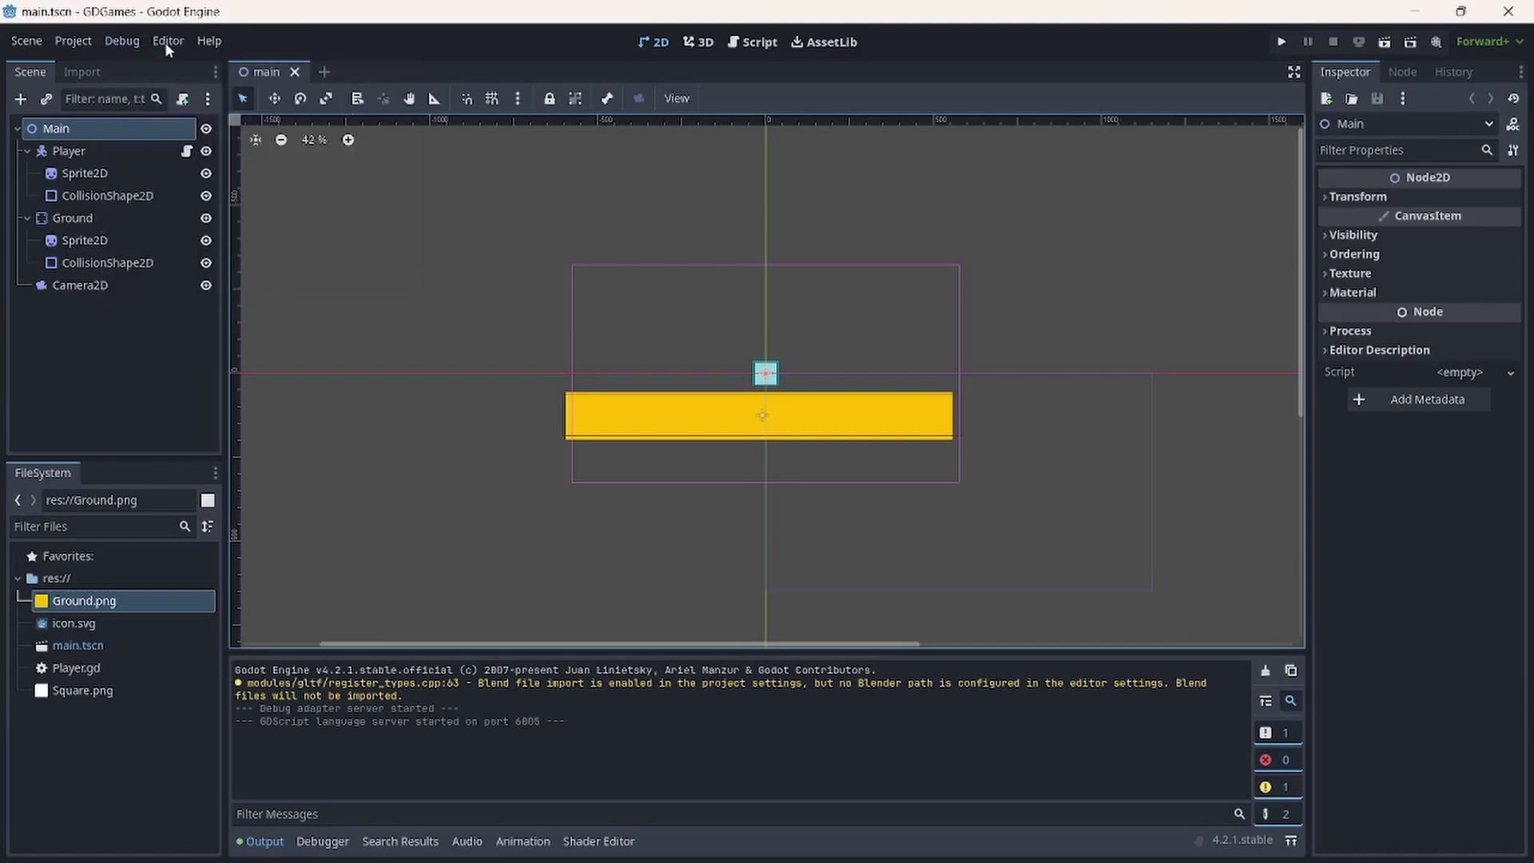
left_click(166, 44)
mouse_move(227, 42)
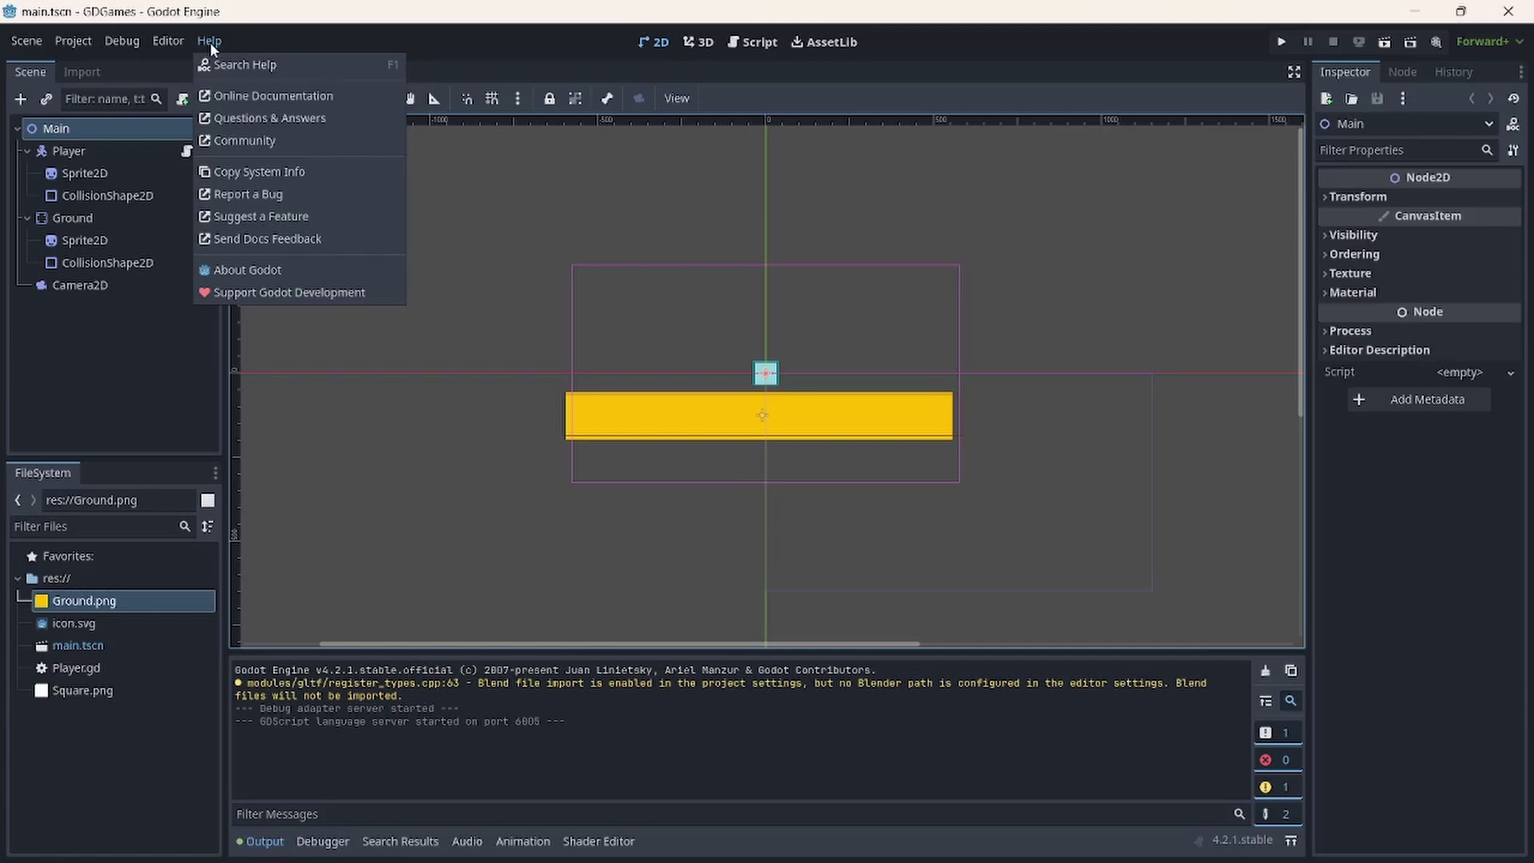
left_click(209, 42)
left_click(32, 41)
mouse_move(72, 41)
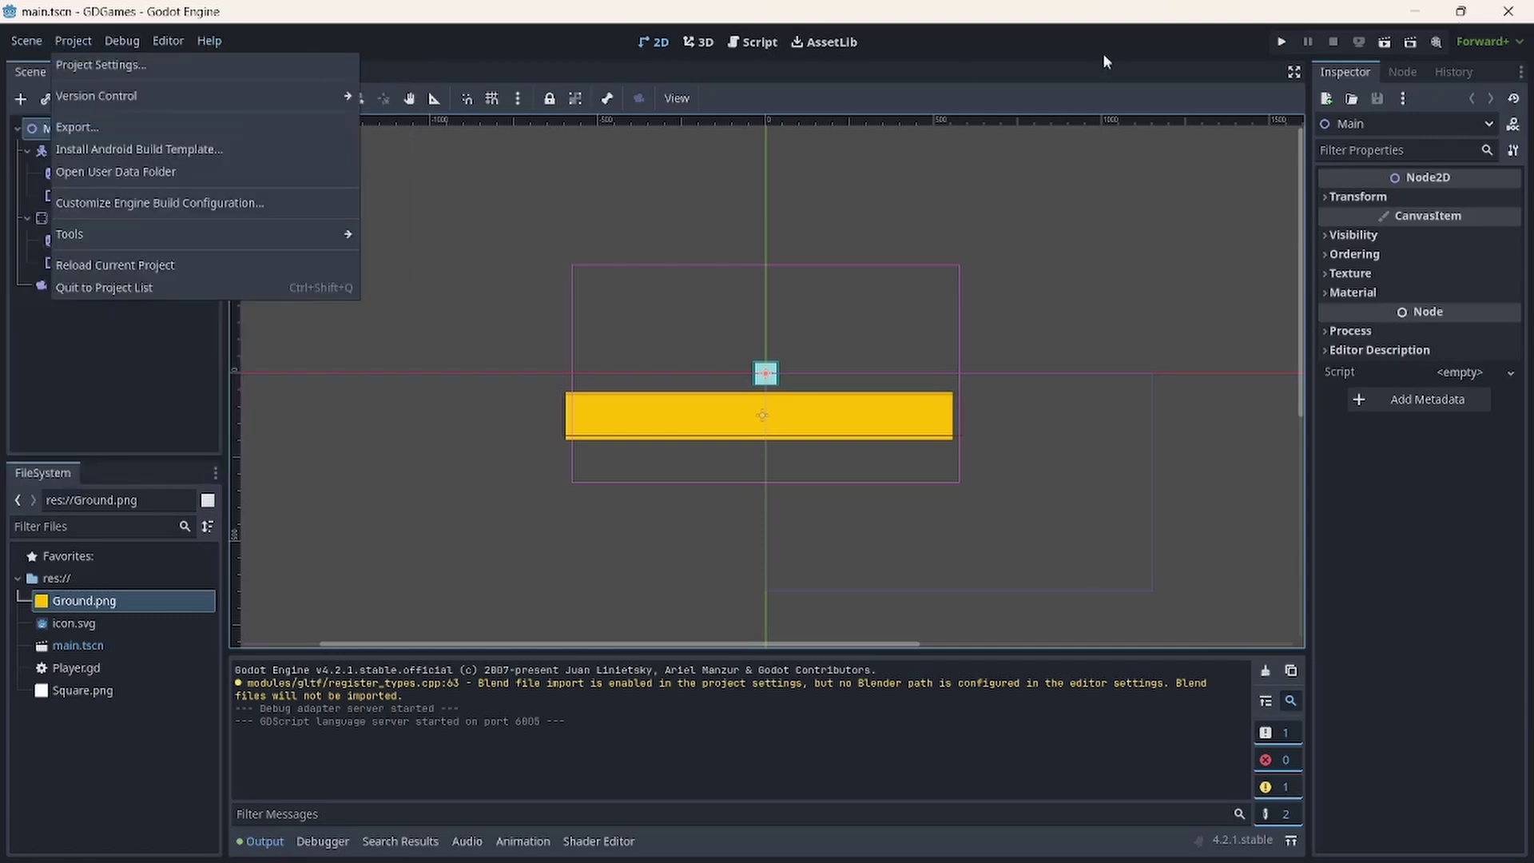
left_click(653, 24)
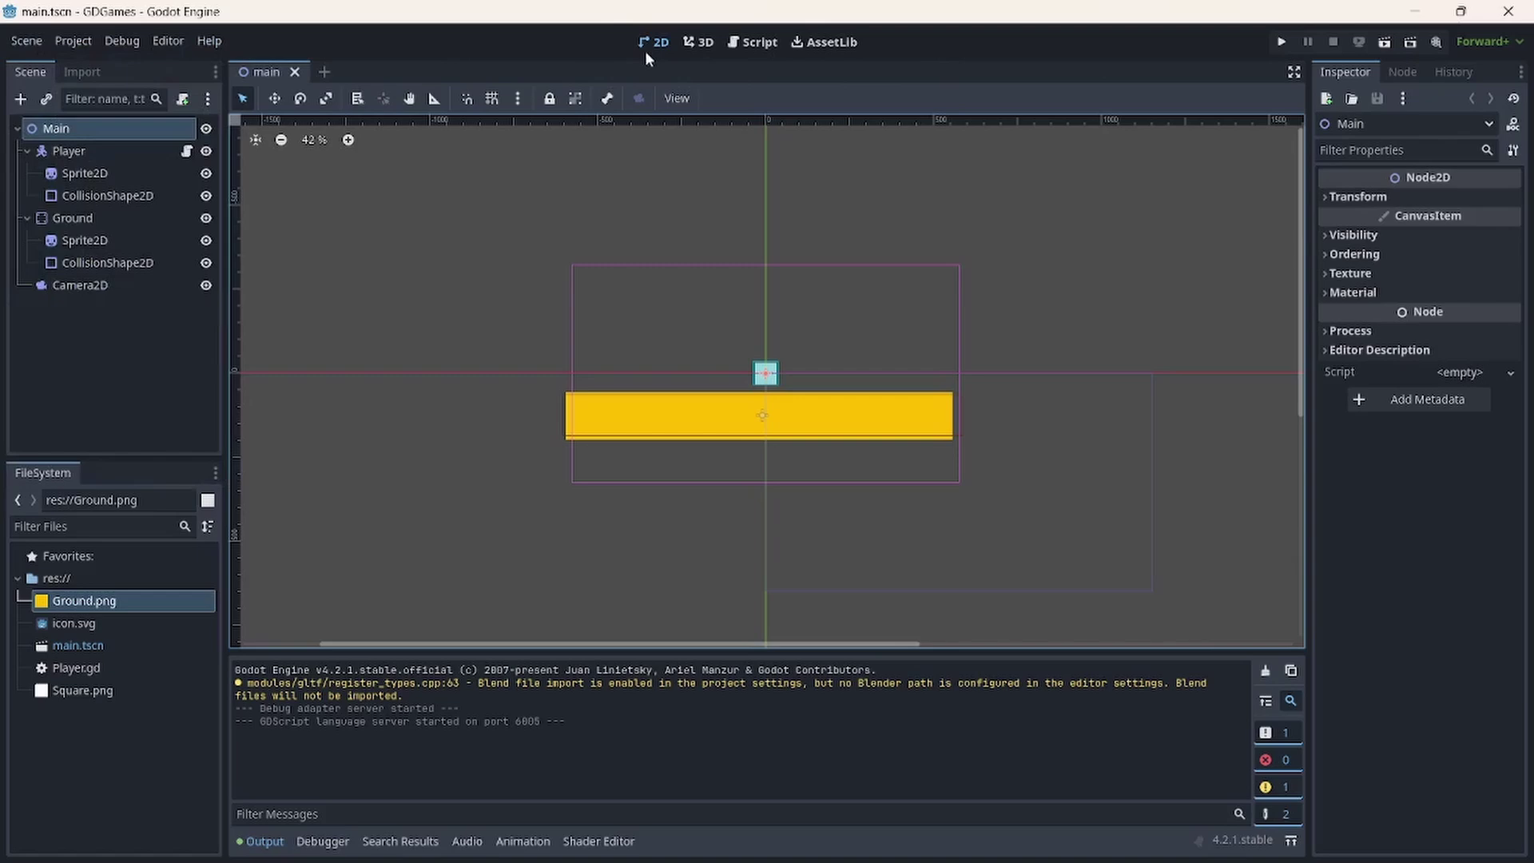
left_click(697, 44)
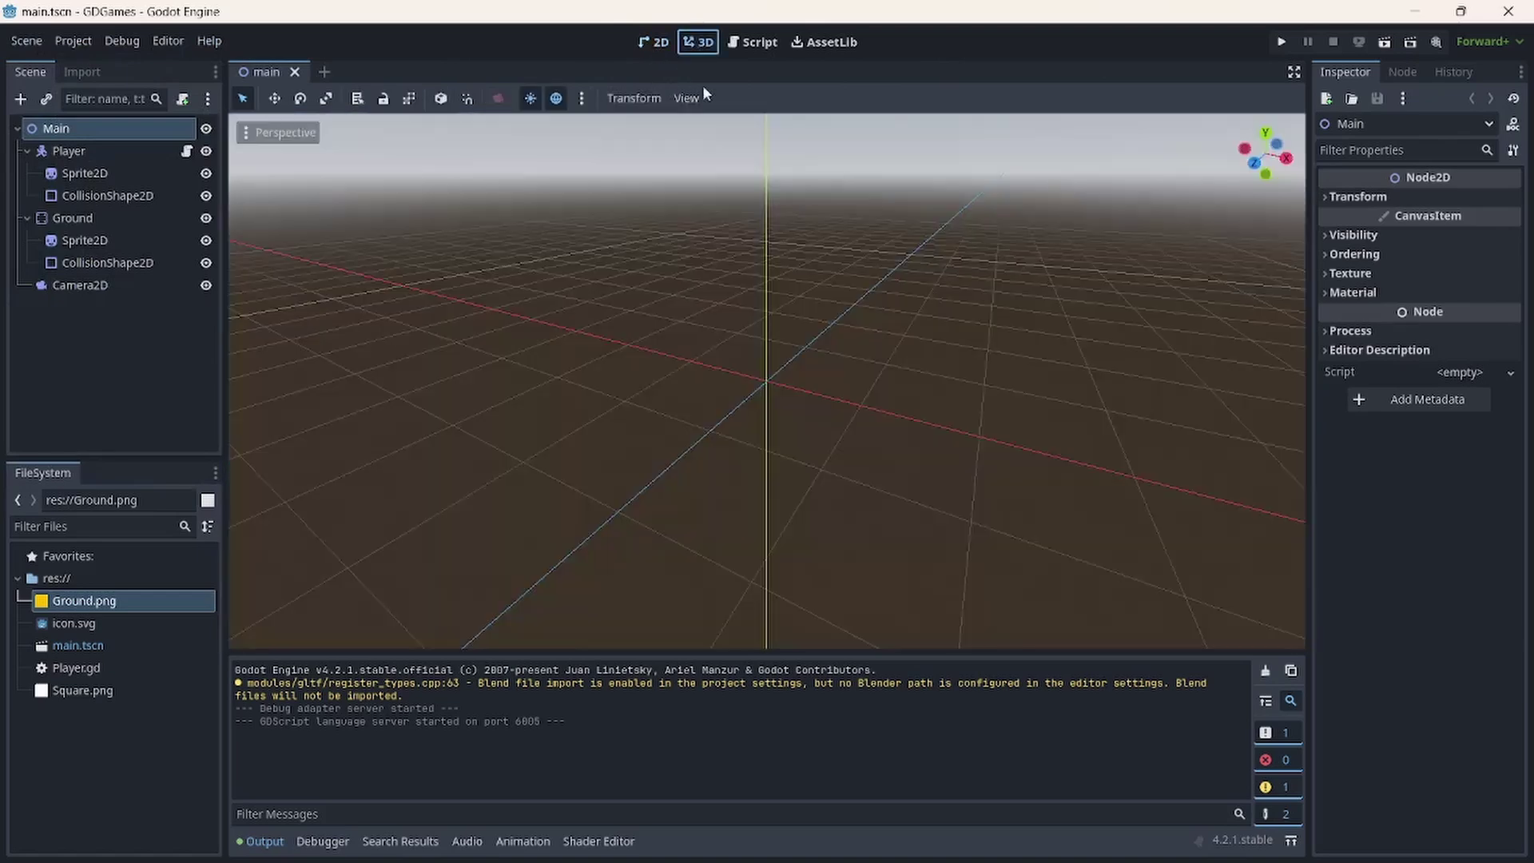
left_click(758, 45)
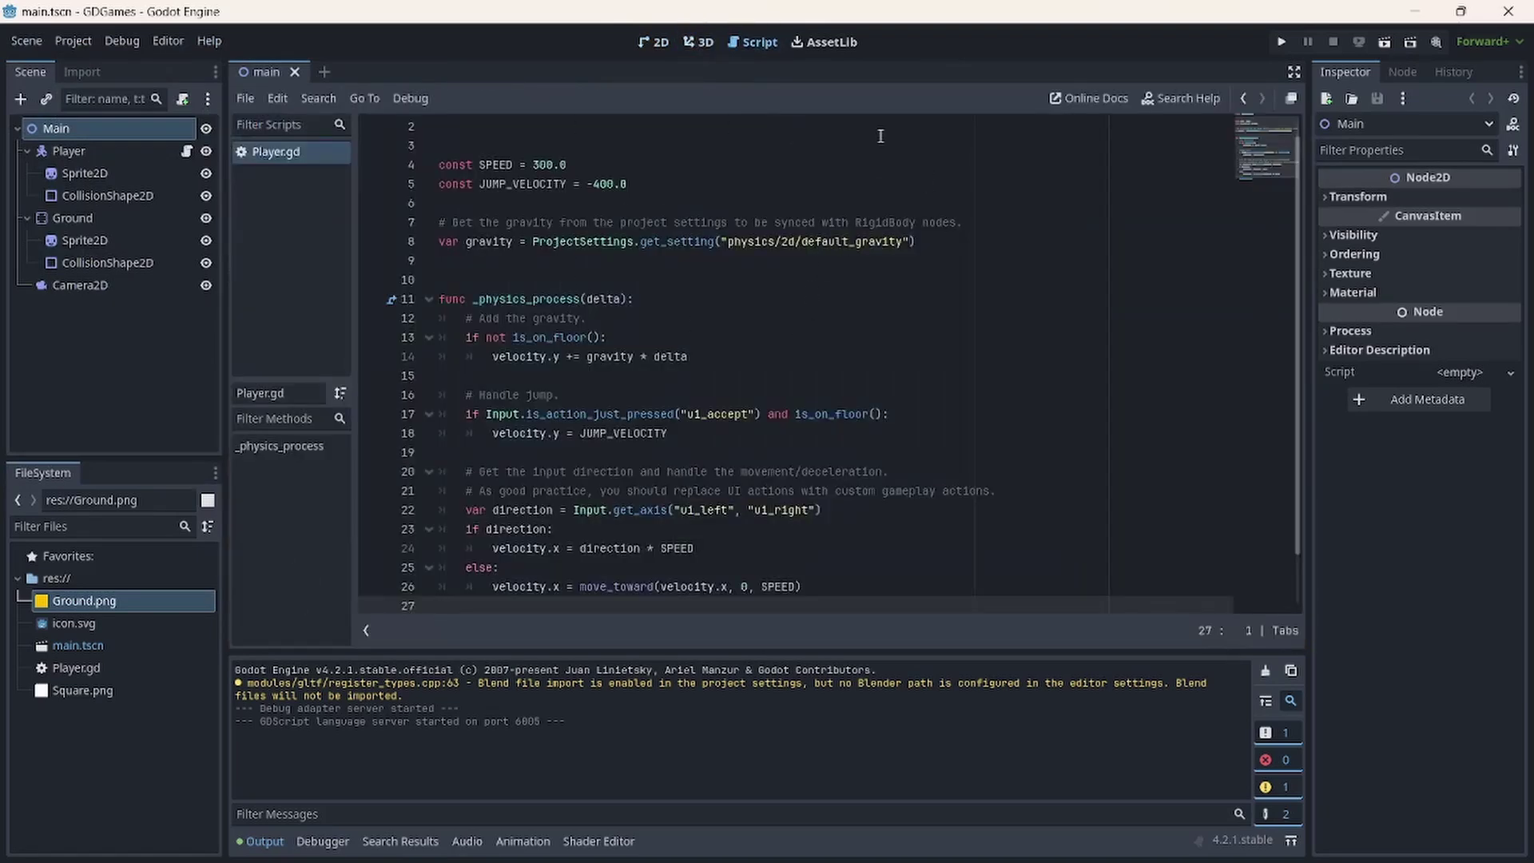
left_click(828, 42)
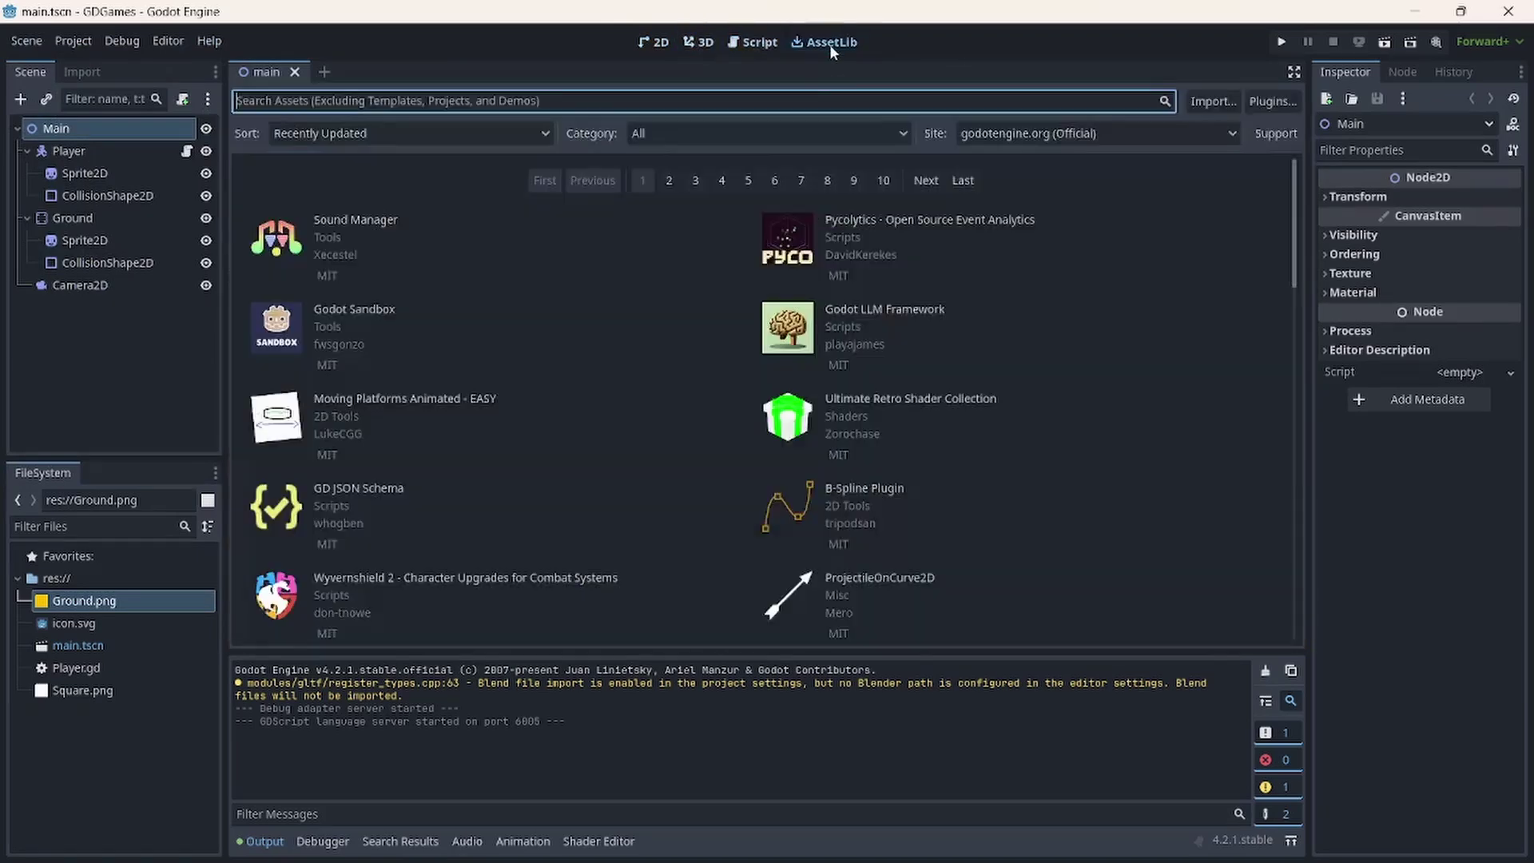
left_click(655, 42)
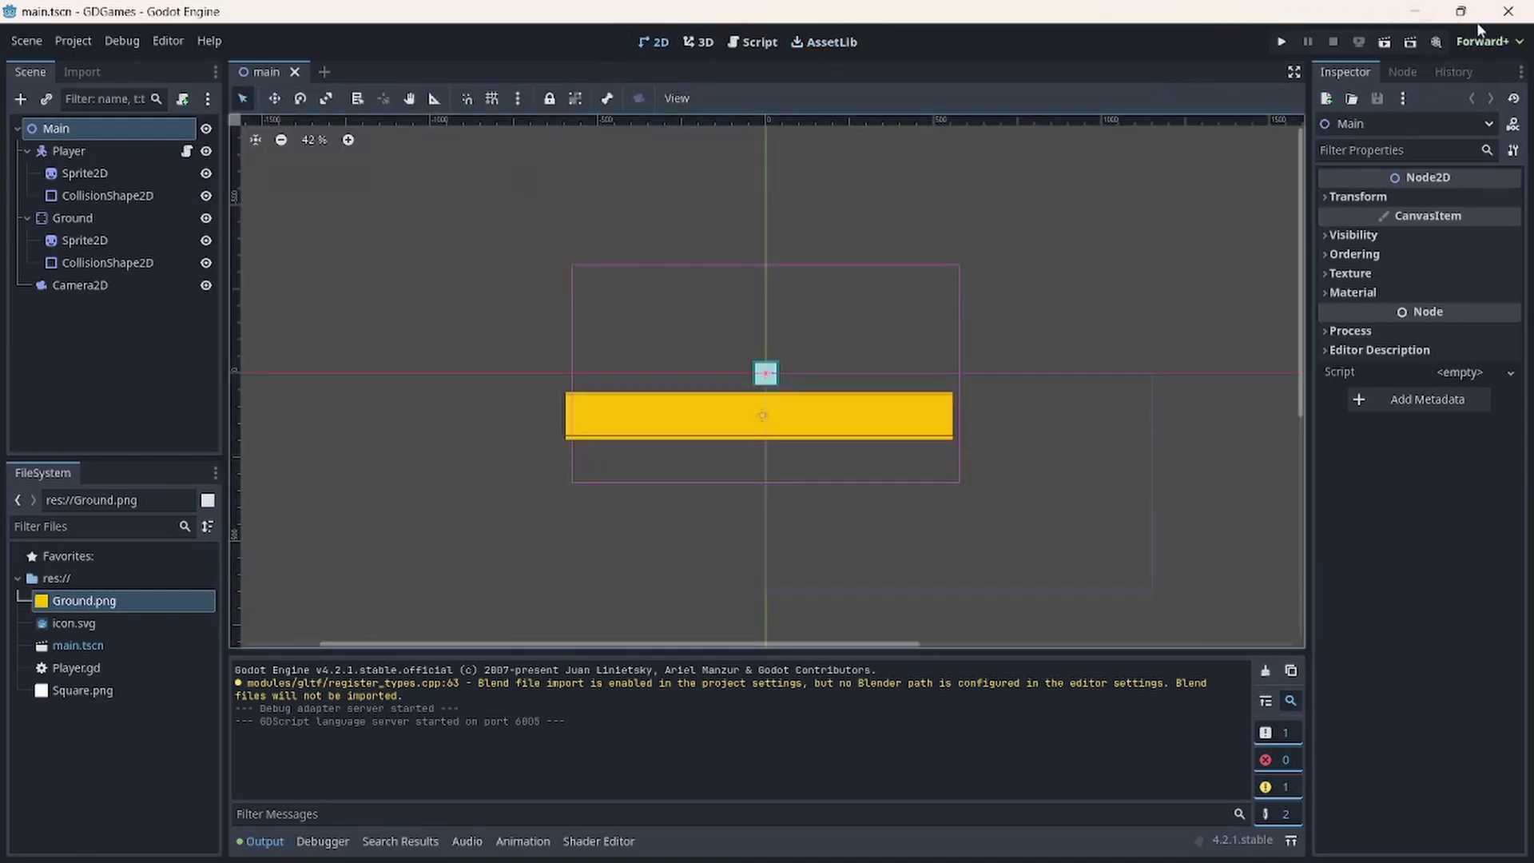
- Run the game and move the player square right and left several times
left_click(1282, 41)
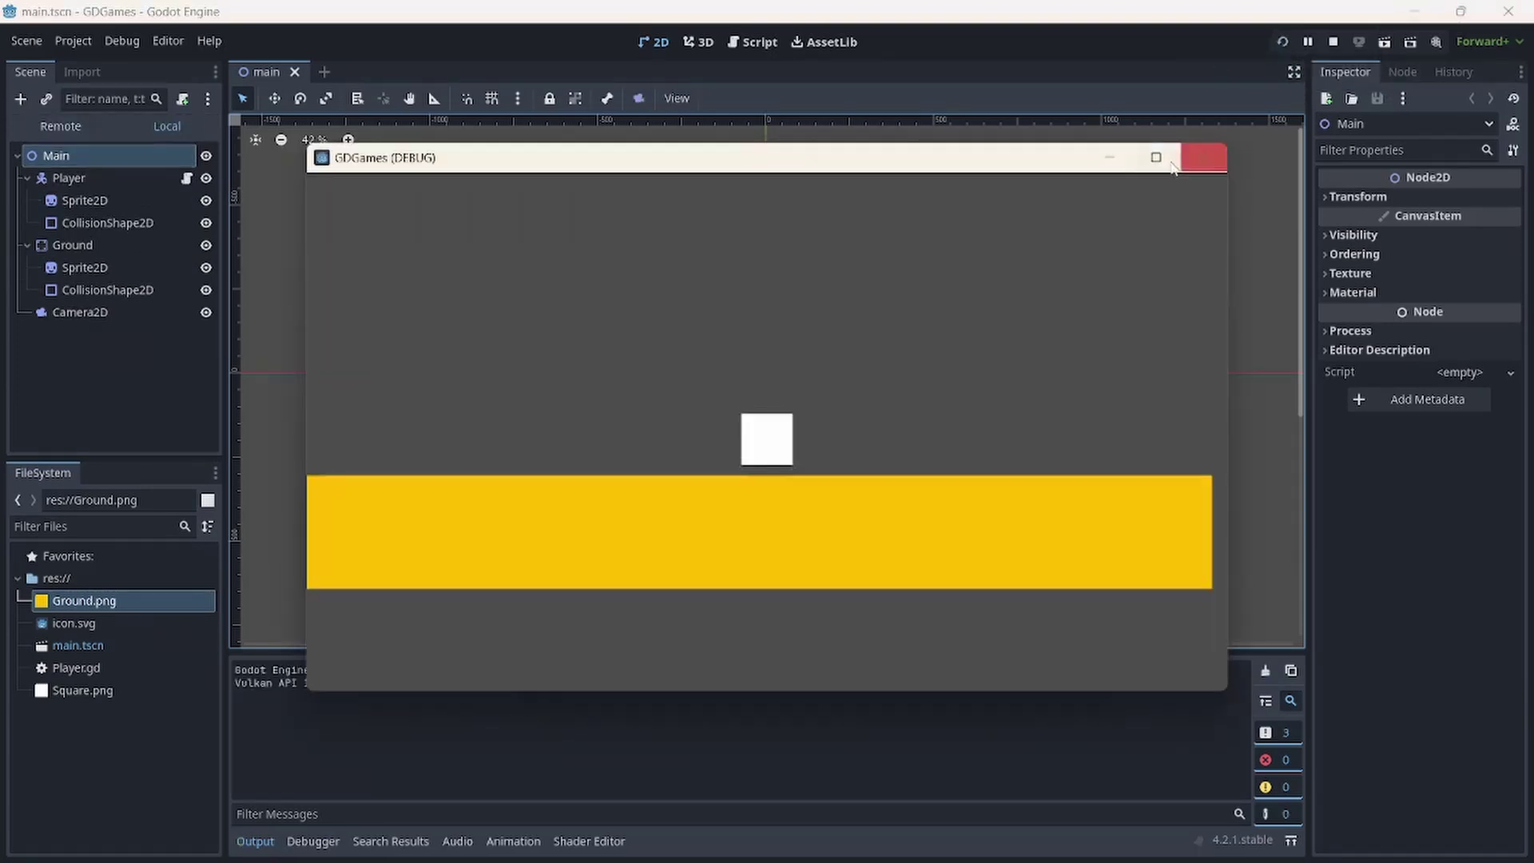
left_click(1285, 45)
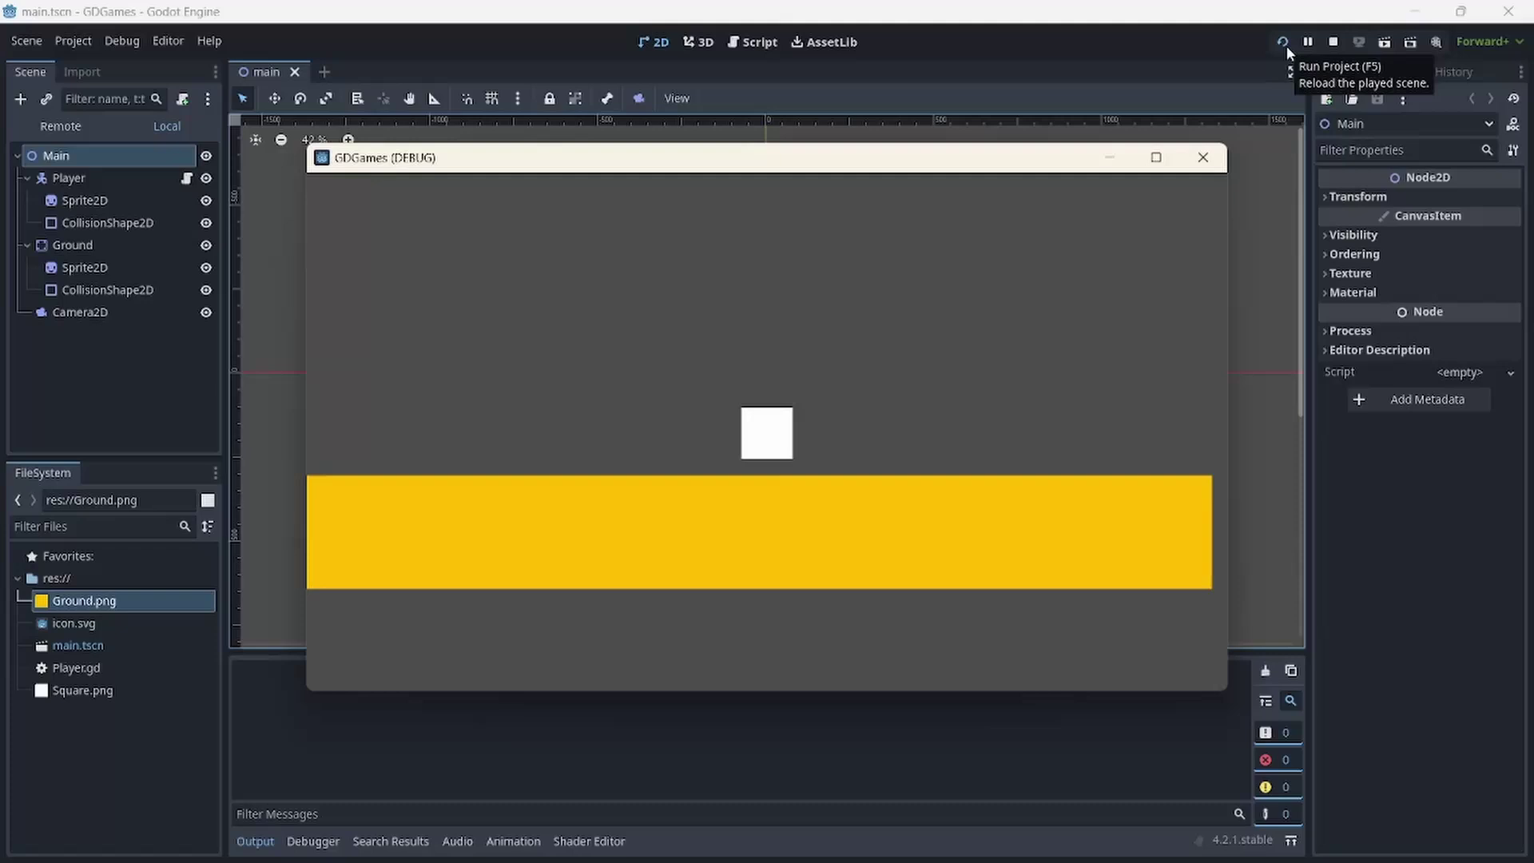
key("Right")
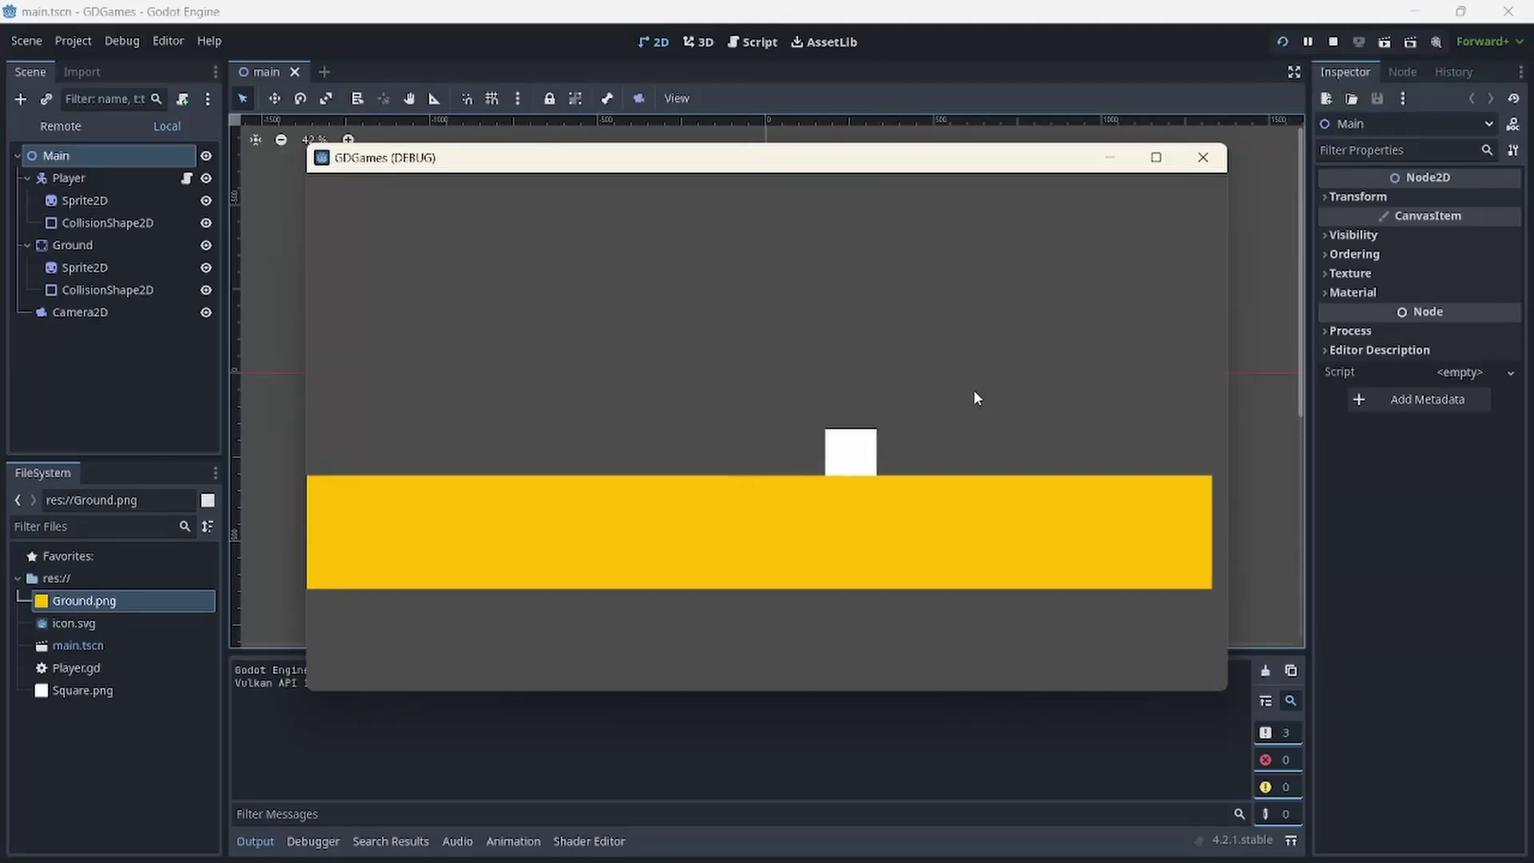
key("Left")
key("Right")
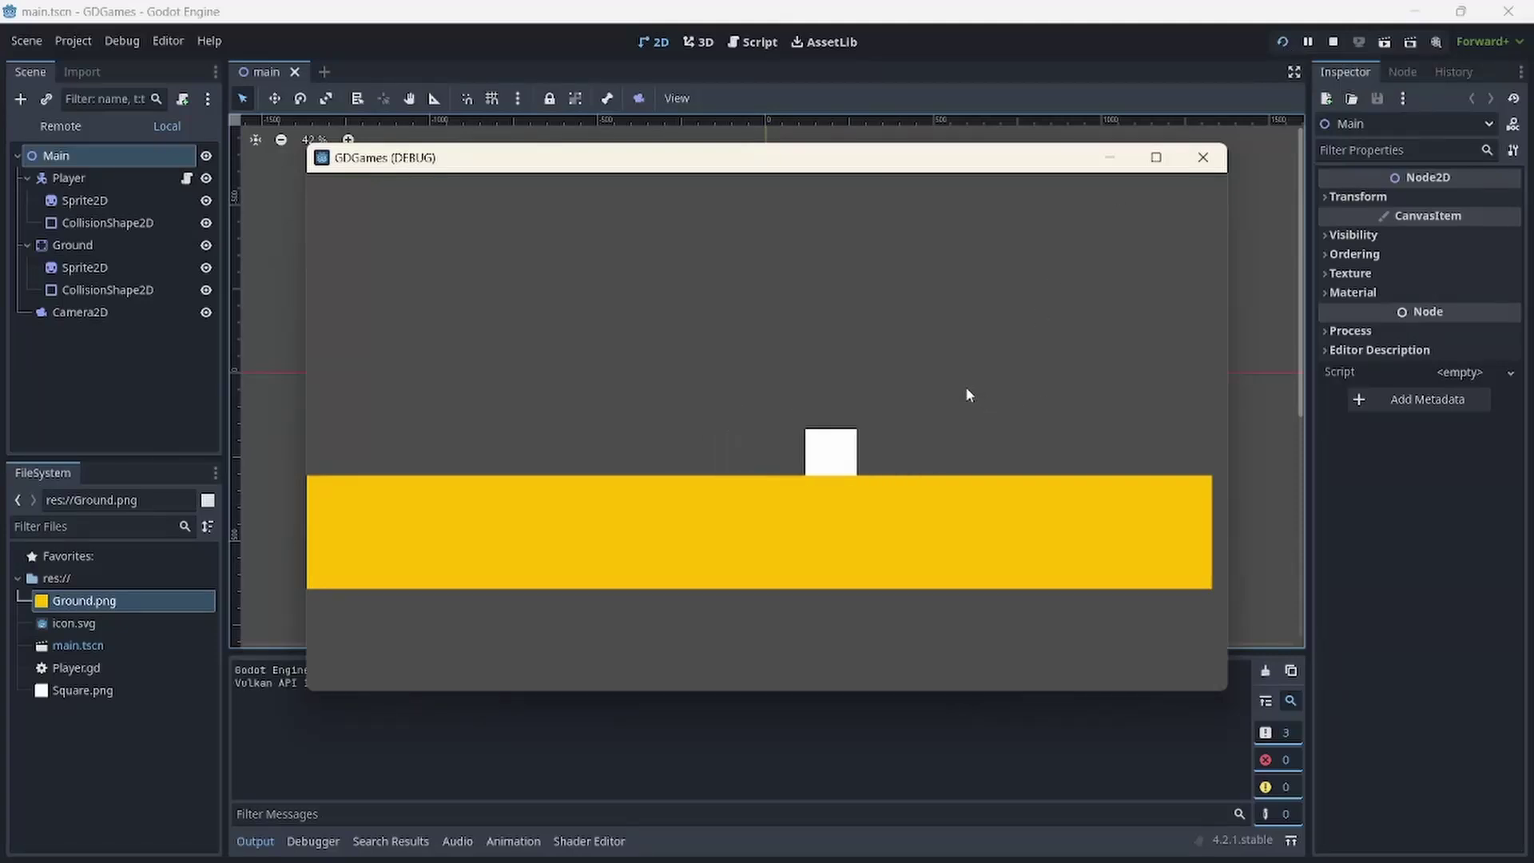
key("Left")
key("Right")
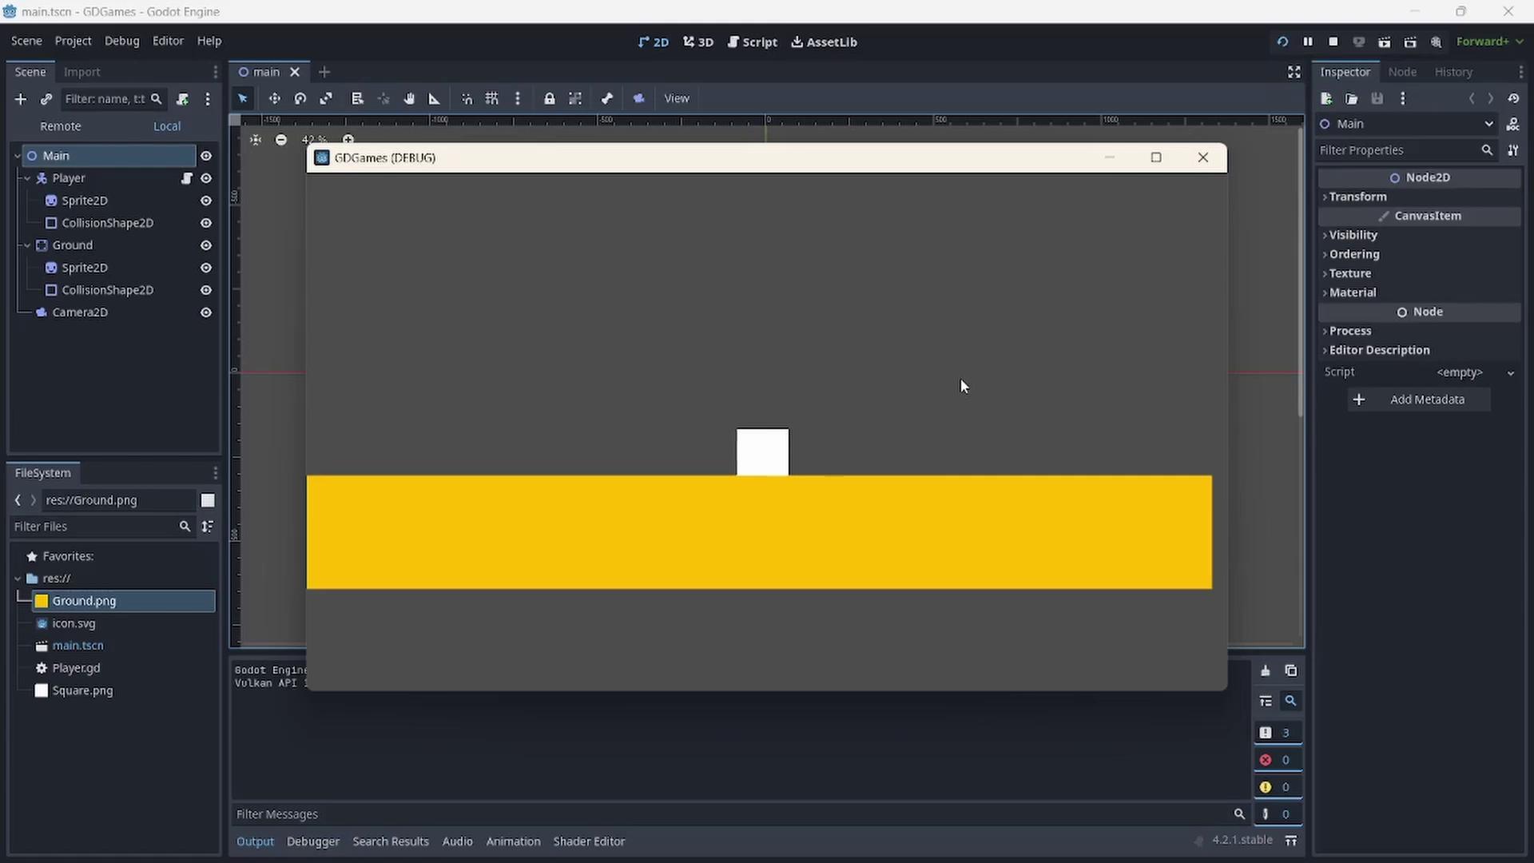
key("Left")
- Make the player square jump while moving, then close the GDGames (DEBUG) window
key("space")
key("Right")
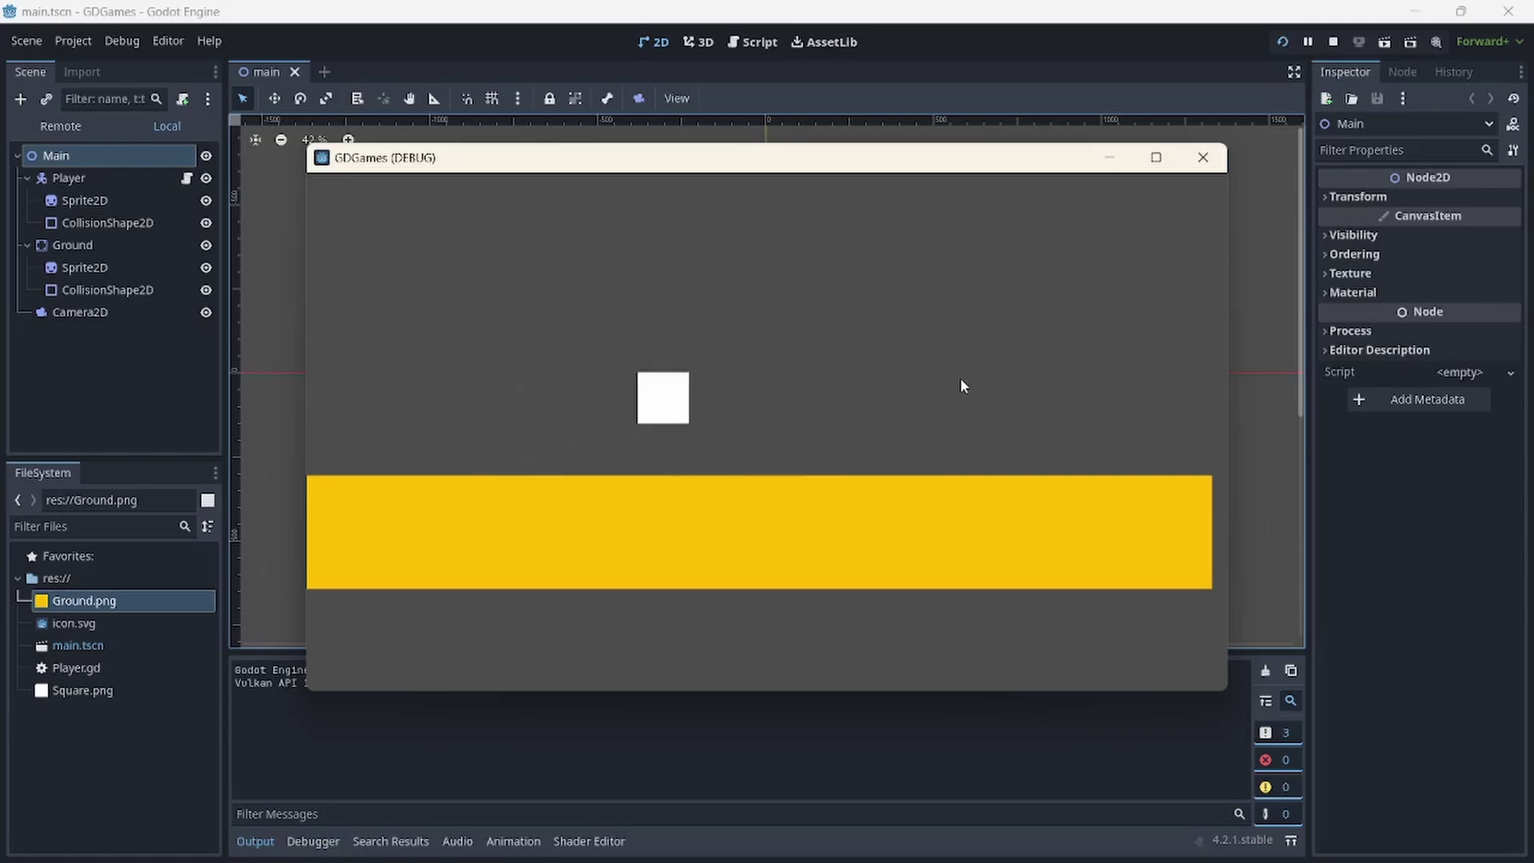
key("space")
key("space")
key("Left")
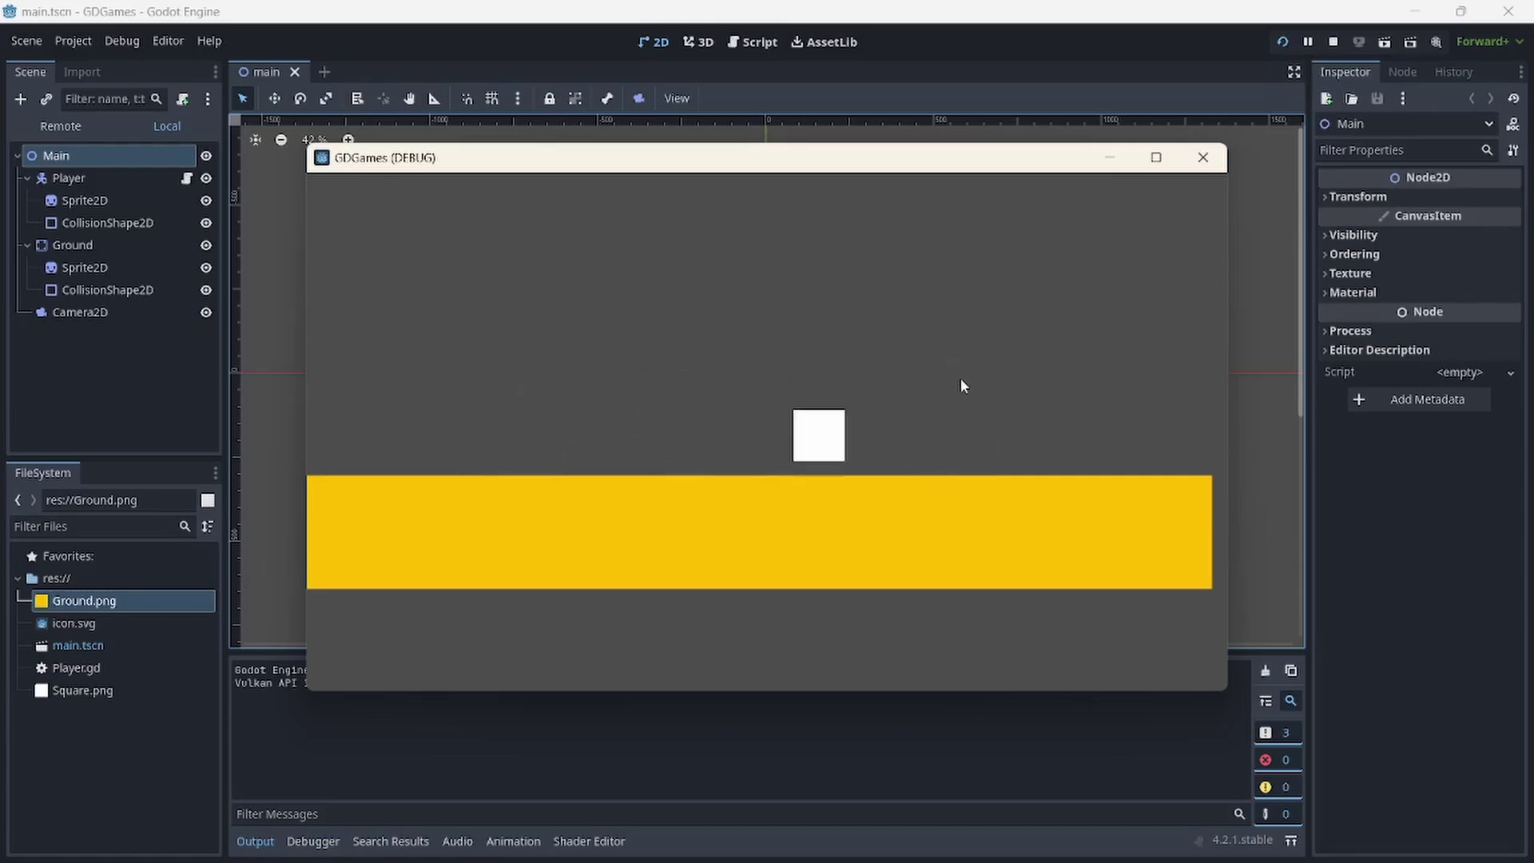
key("space")
key("Right")
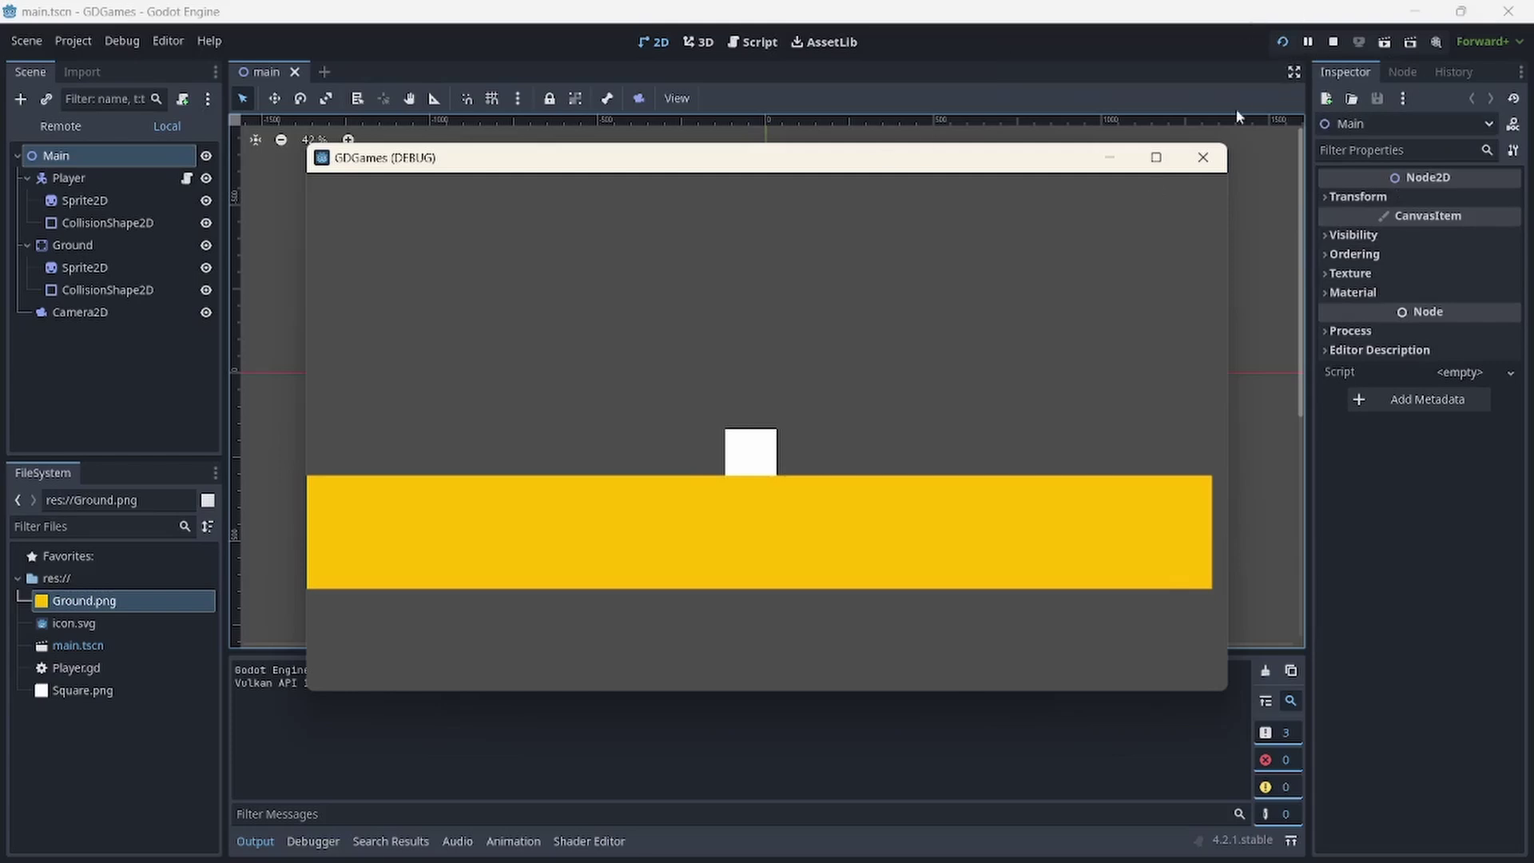
left_click(1202, 158)
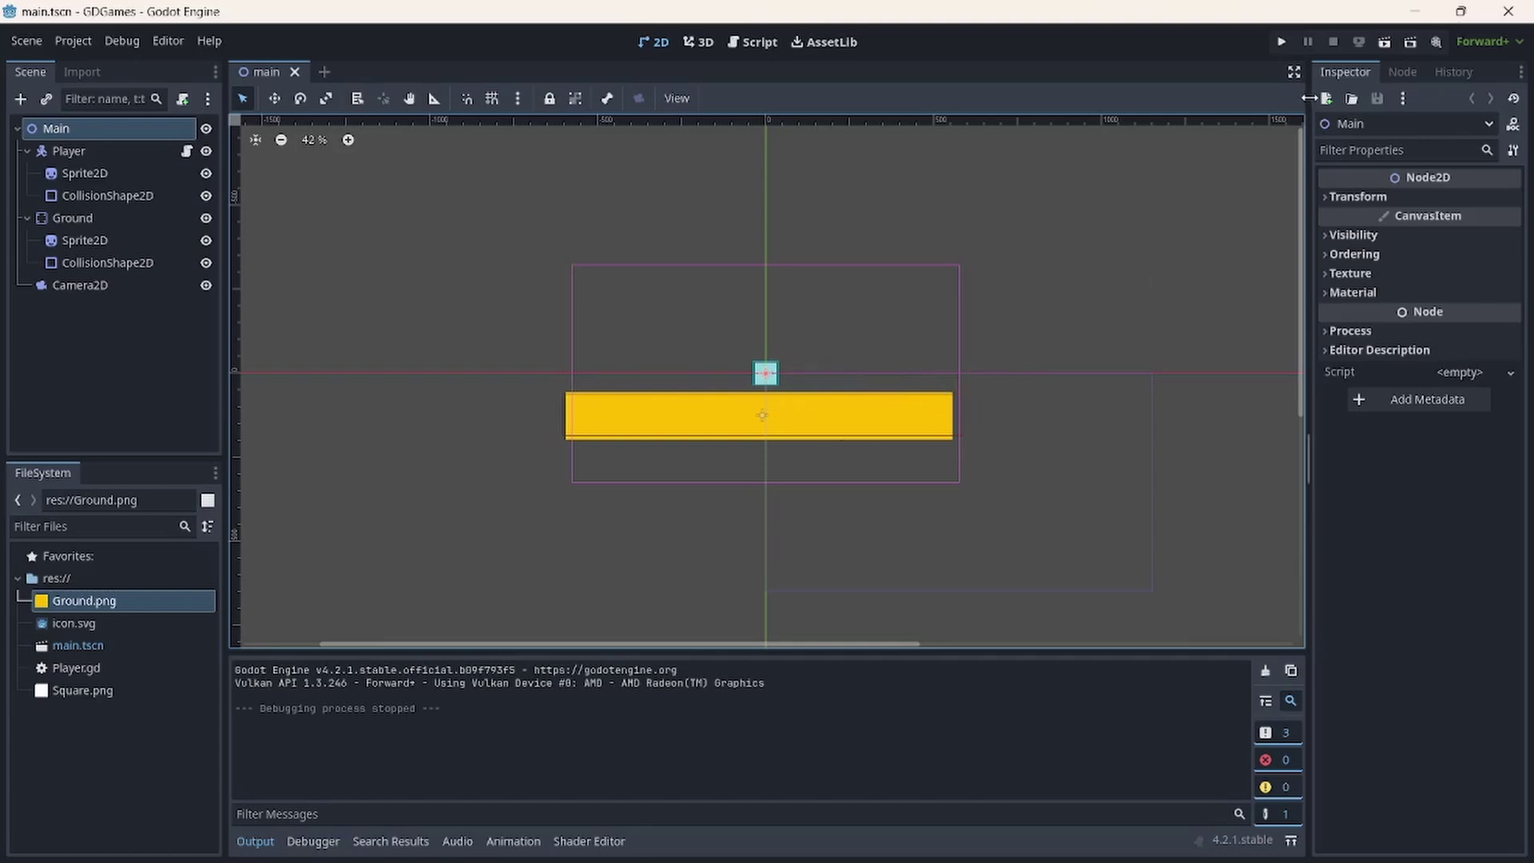
- Run the current scene, close it, then run the whole project and stop it
left_click(1384, 41)
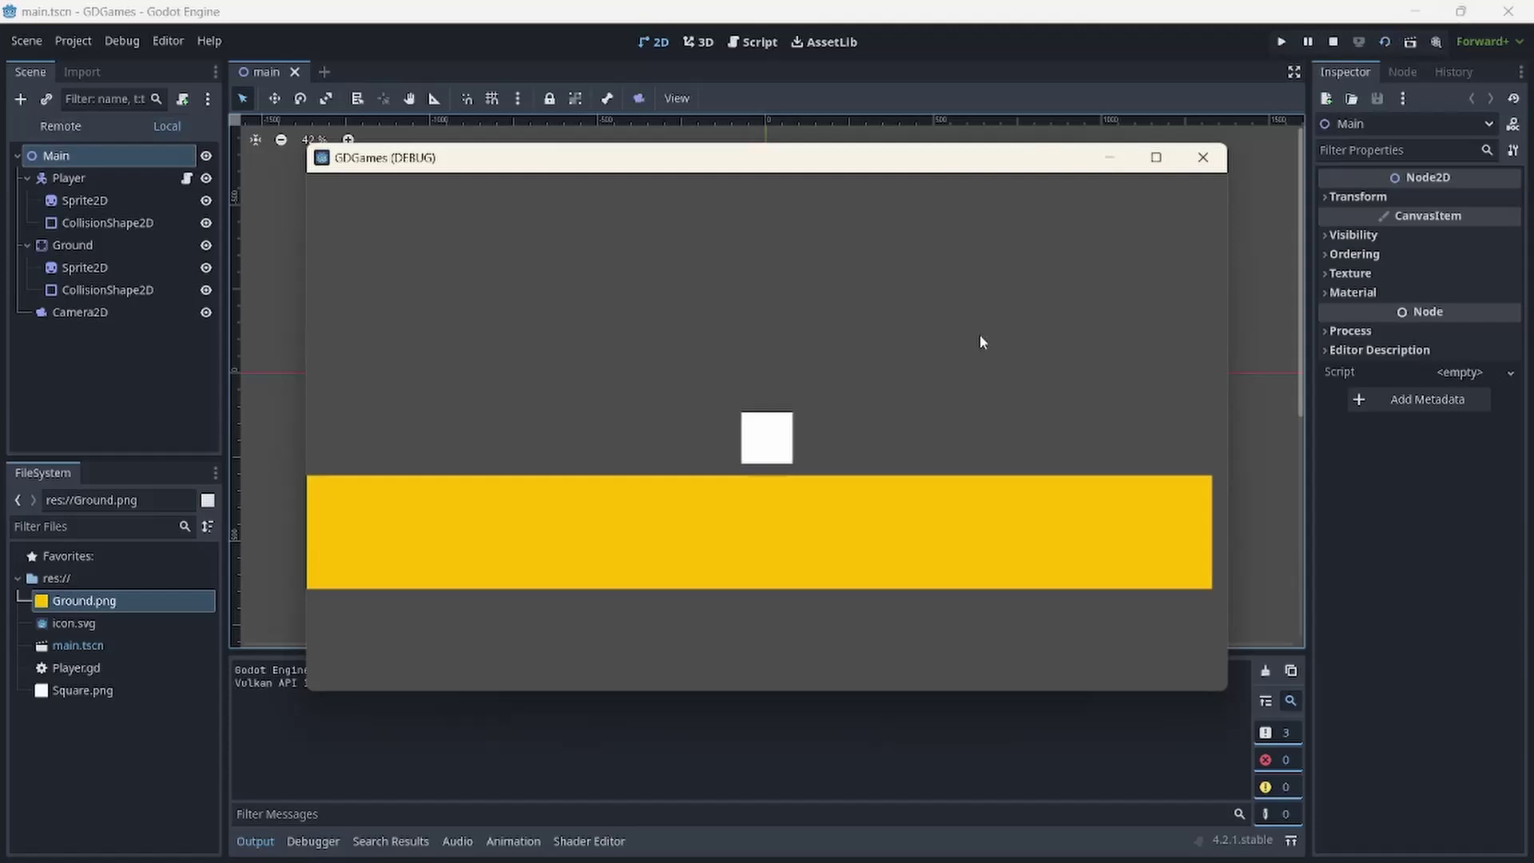
left_click(1202, 157)
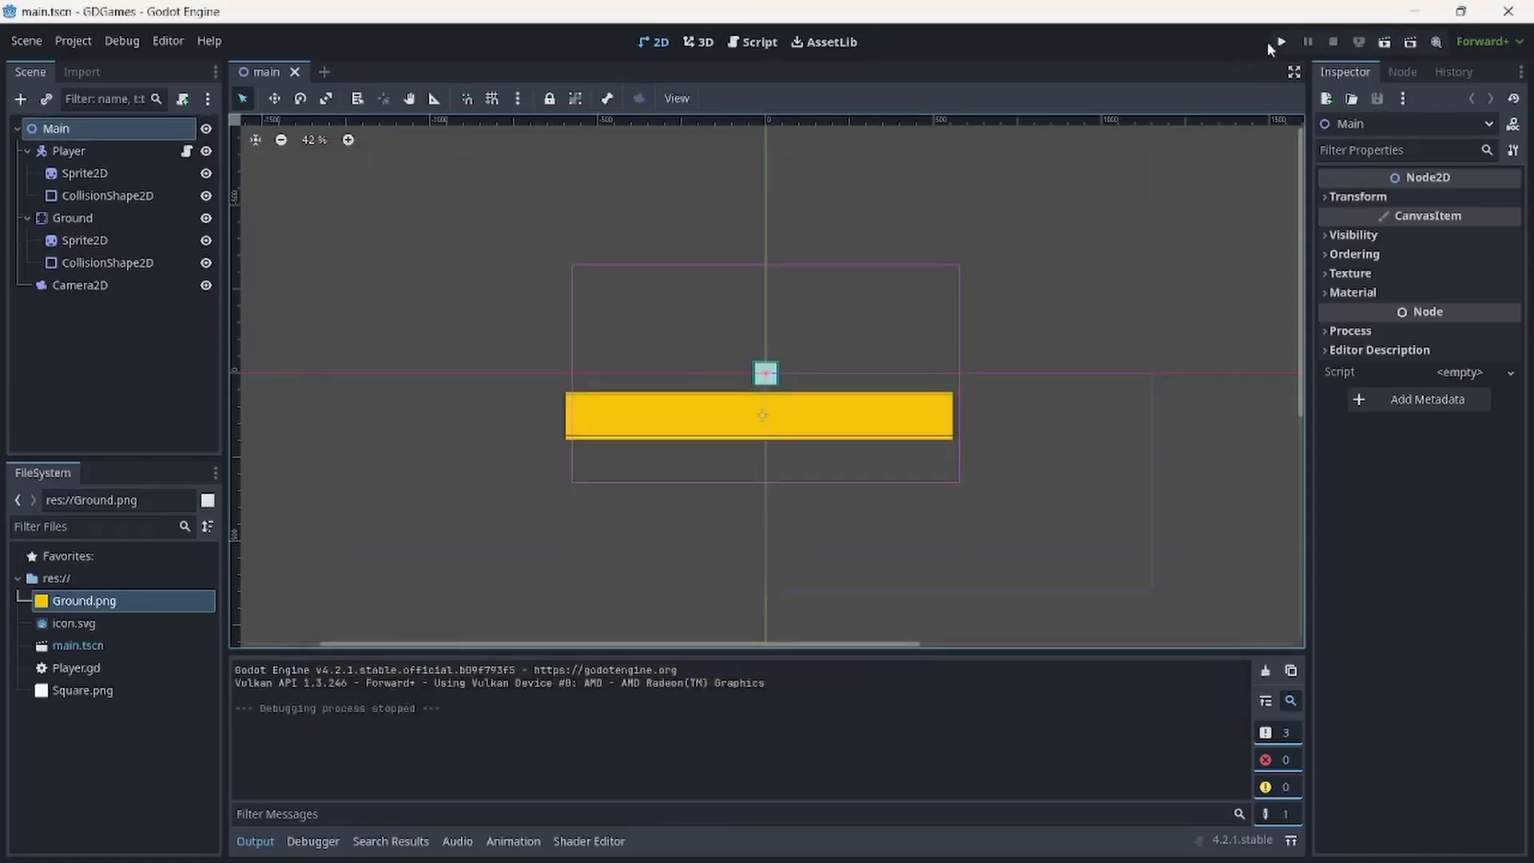
left_click(1279, 42)
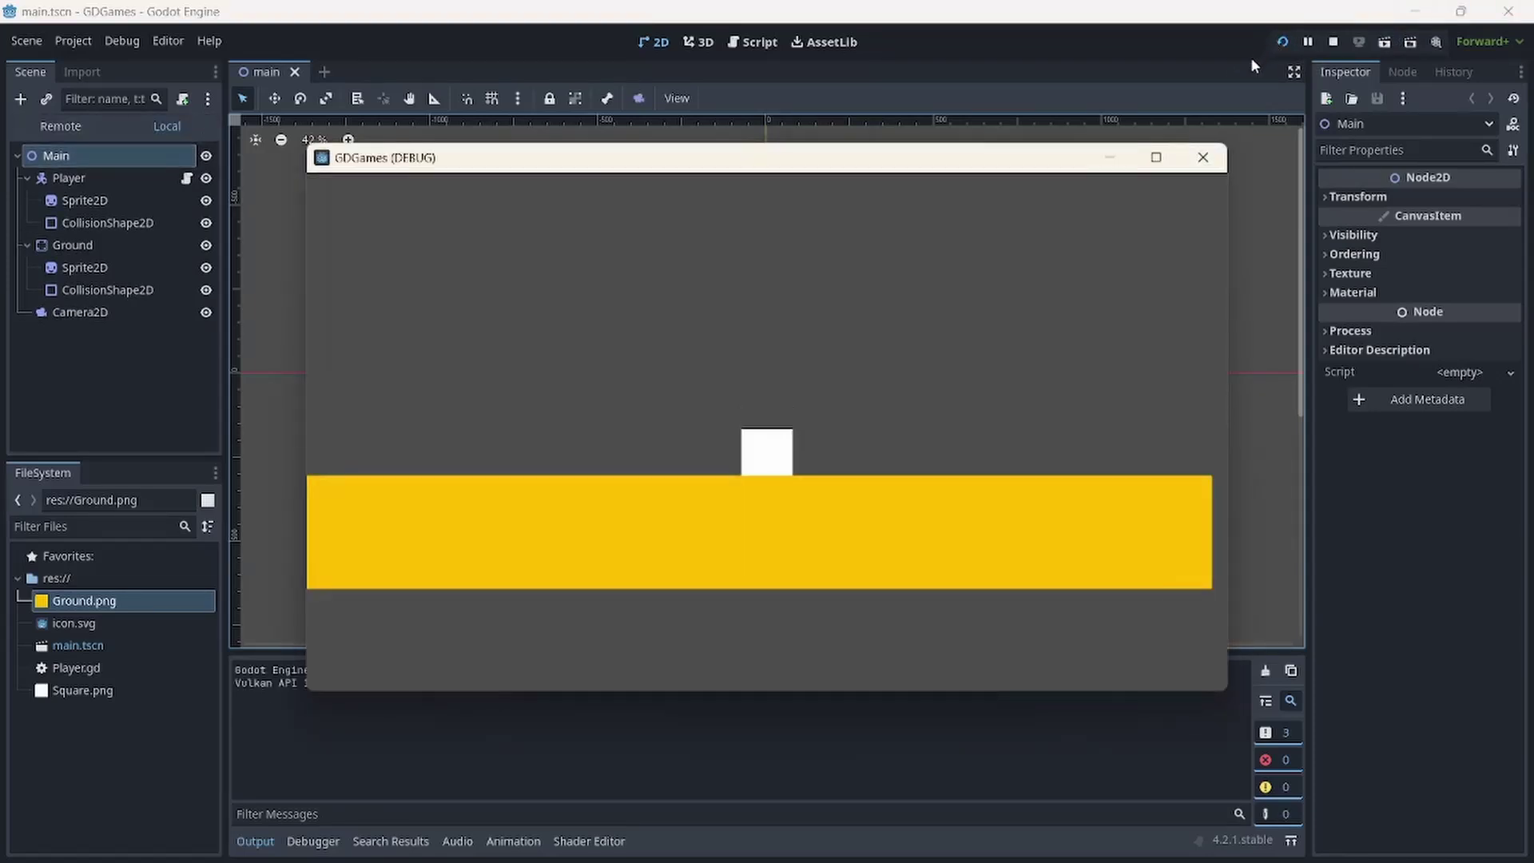
left_click(1332, 41)
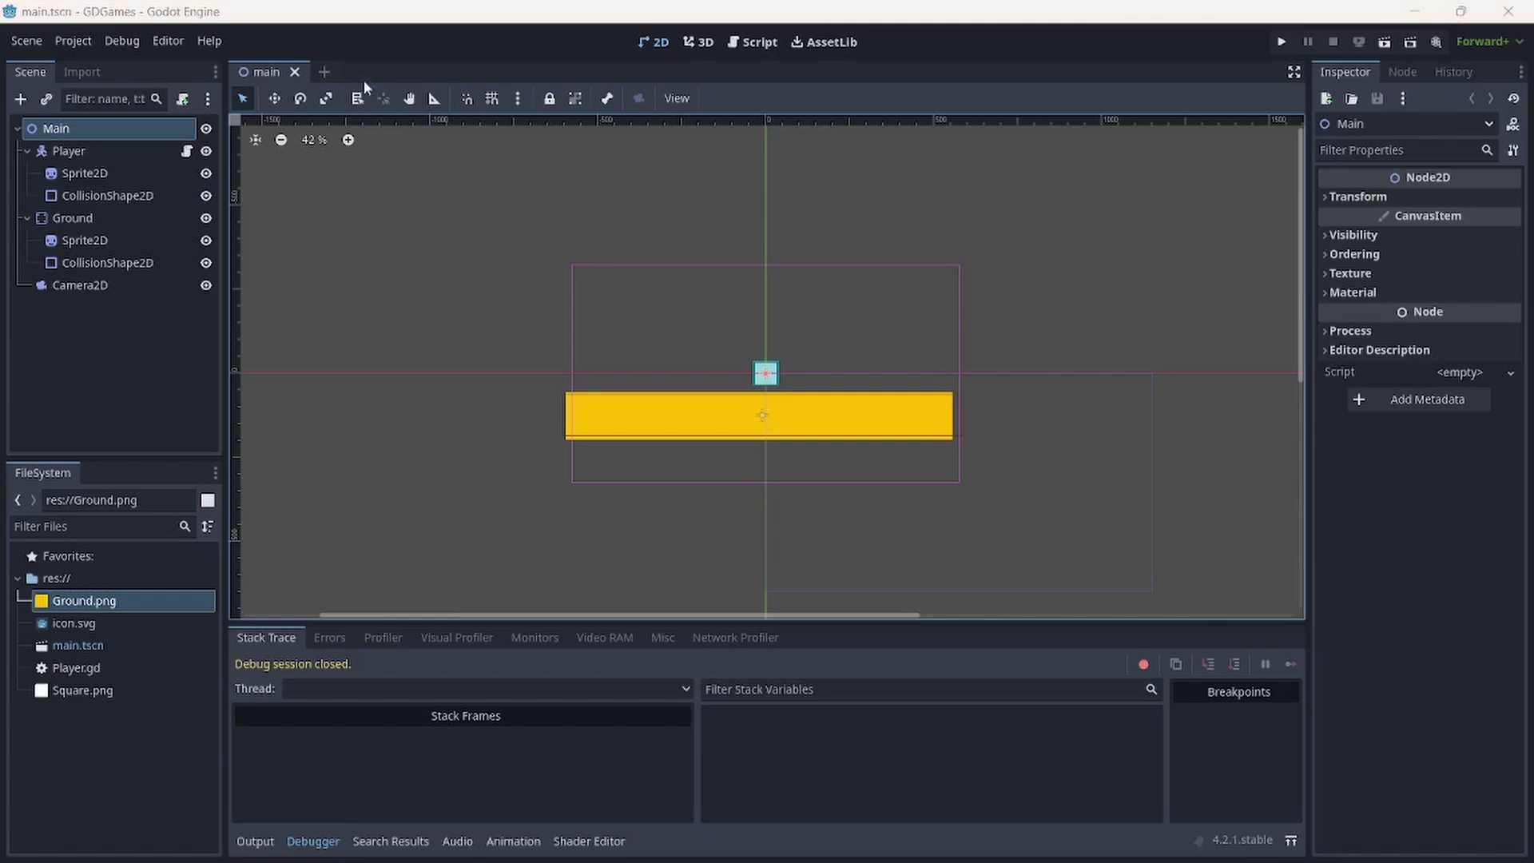
- Close the main scene tab and reopen main.tscn from the FileSystem
left_click(295, 71)
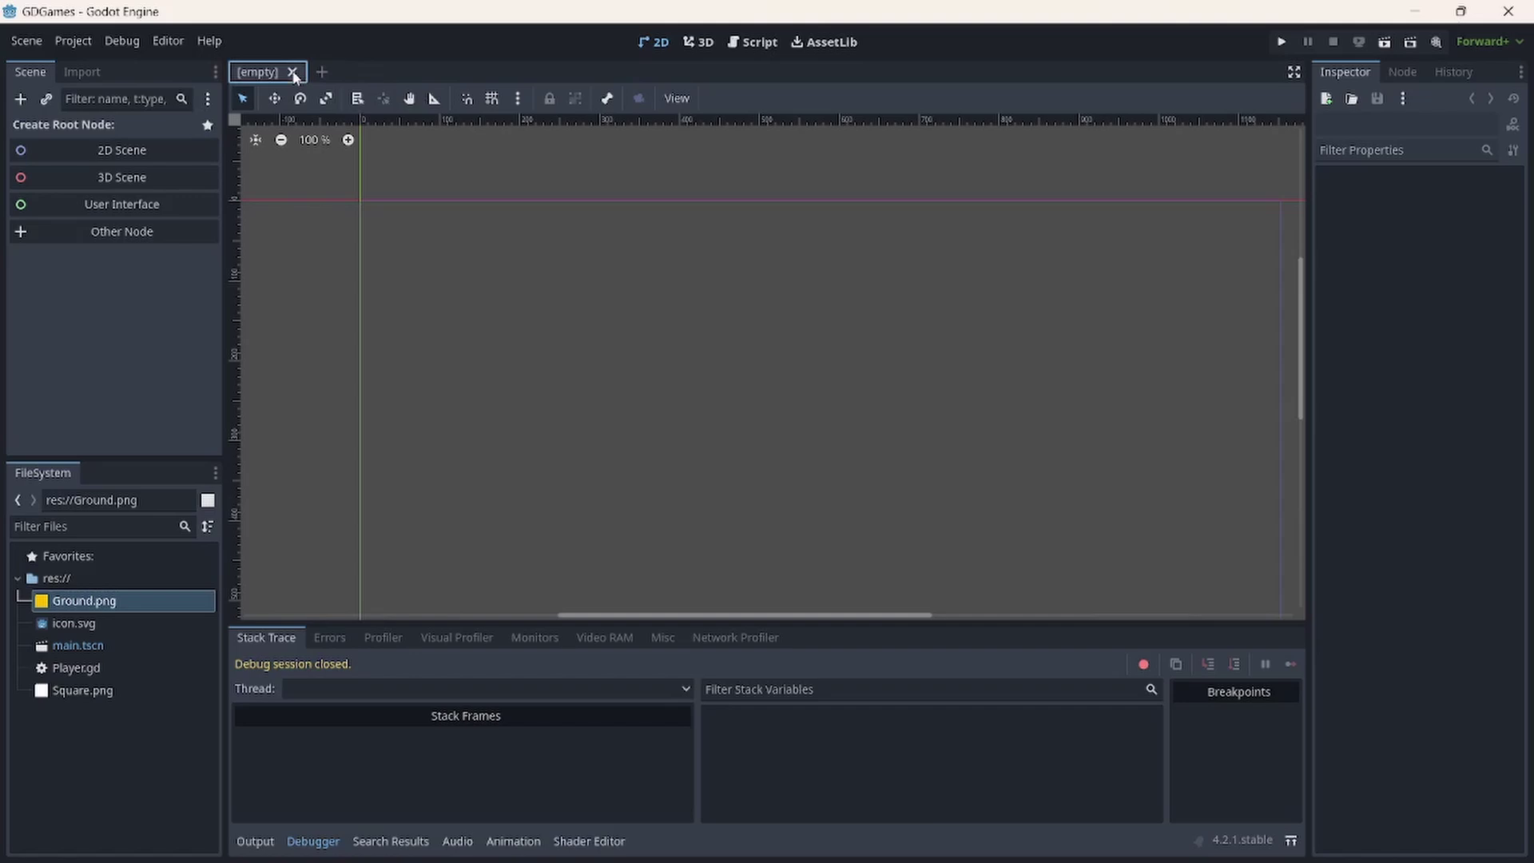
left_click(264, 72)
double_click(75, 648)
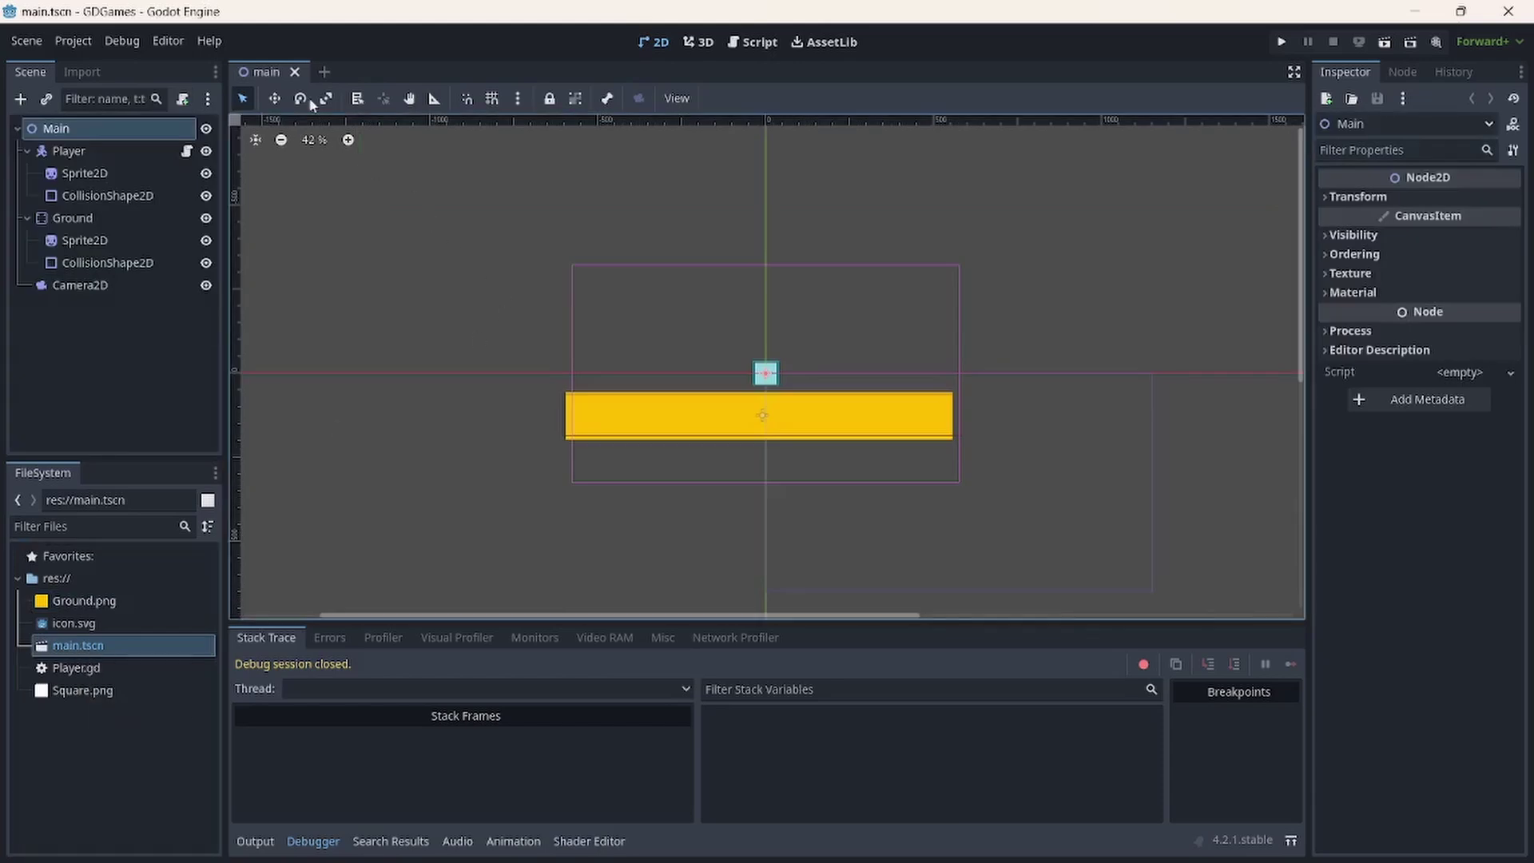
- Create a new scene with a 2D root node, then close it with Don't Save
left_click(324, 73)
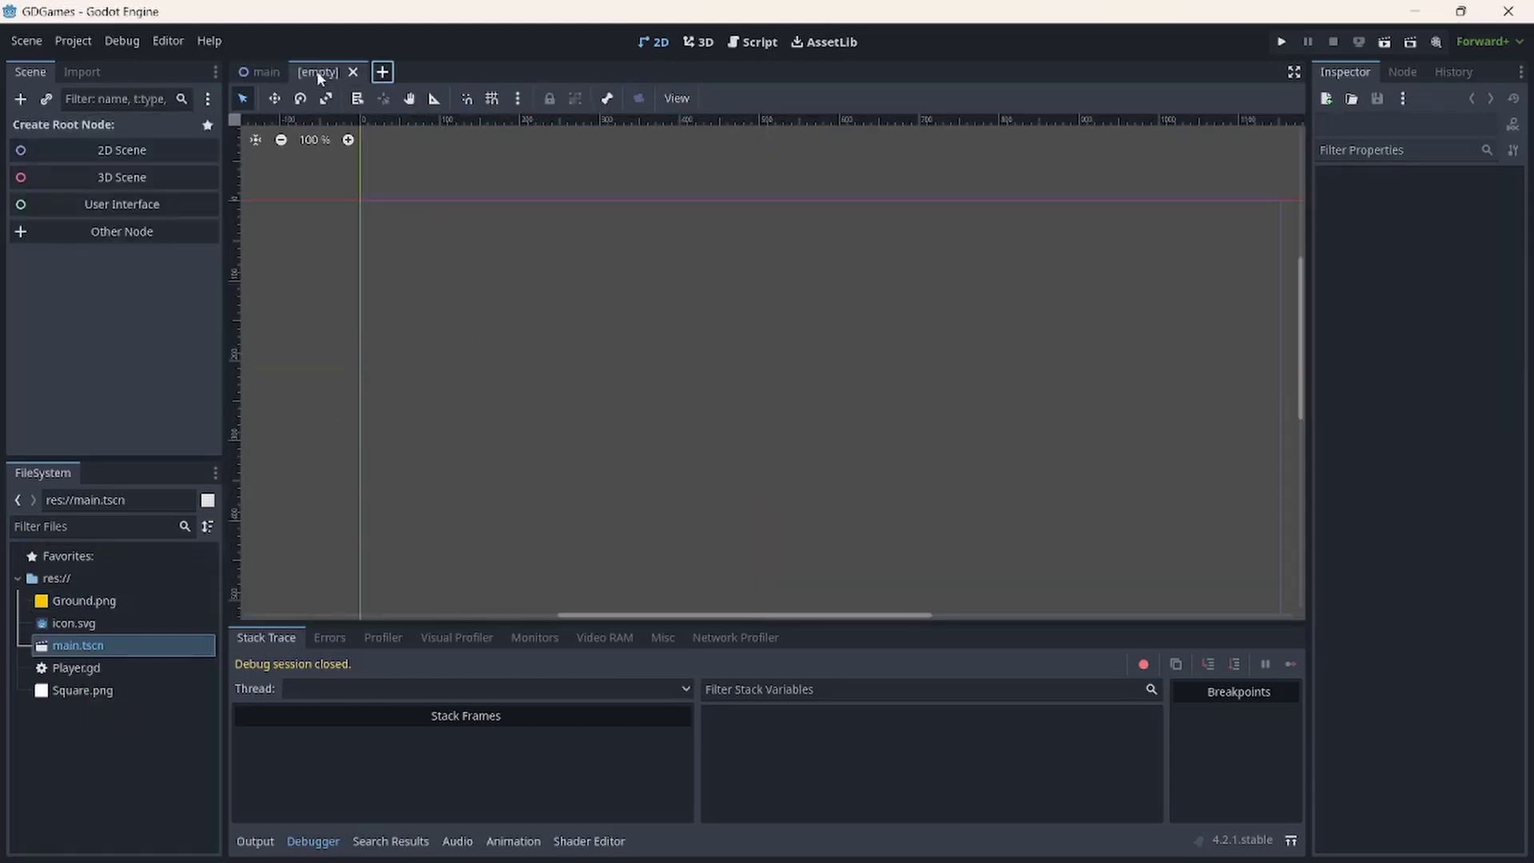
left_click(124, 154)
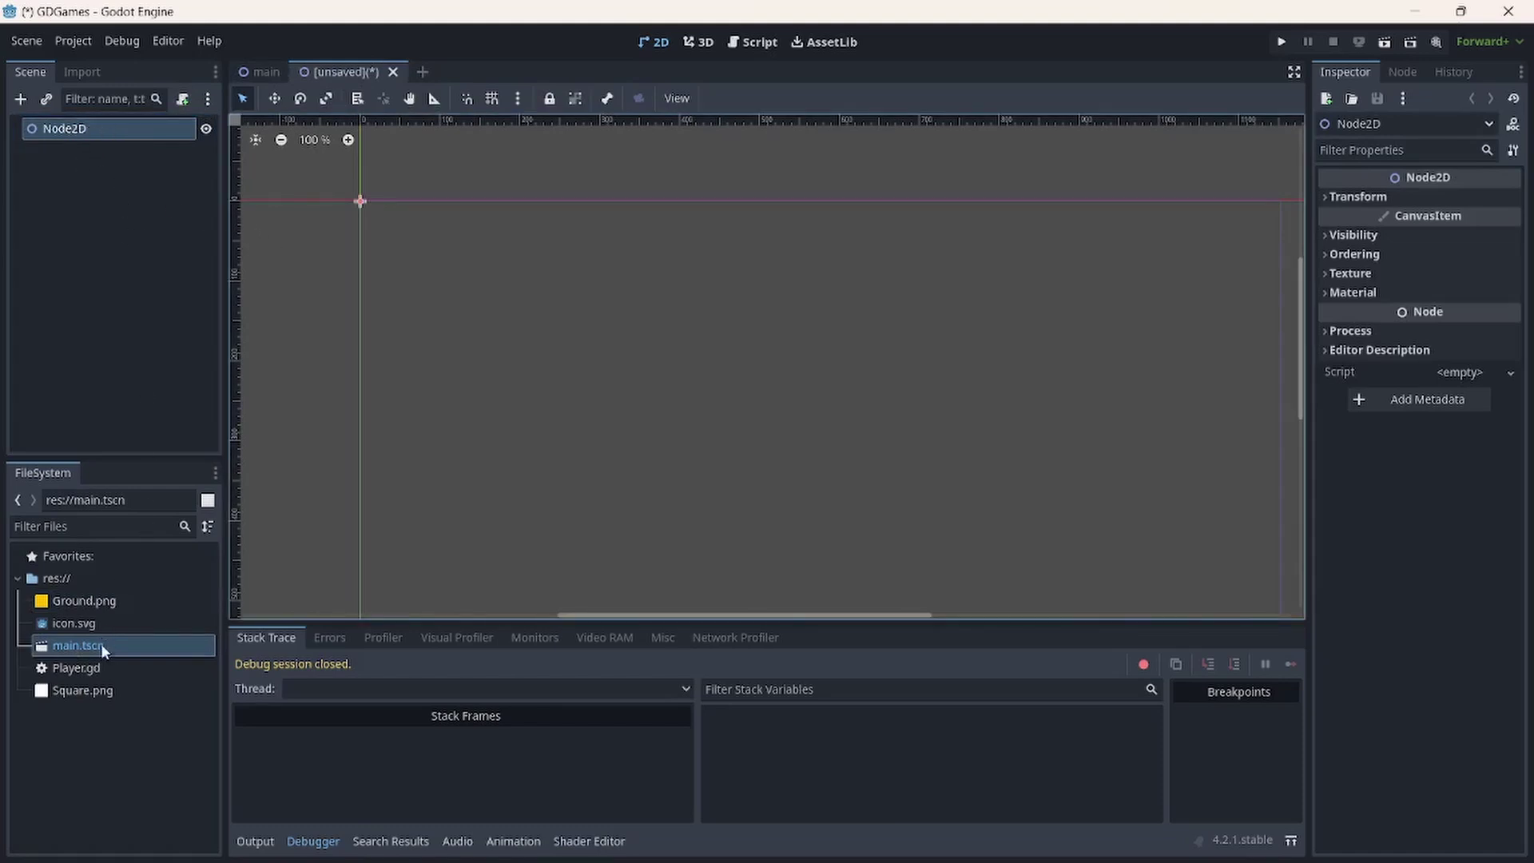
left_click(394, 72)
left_click(769, 460)
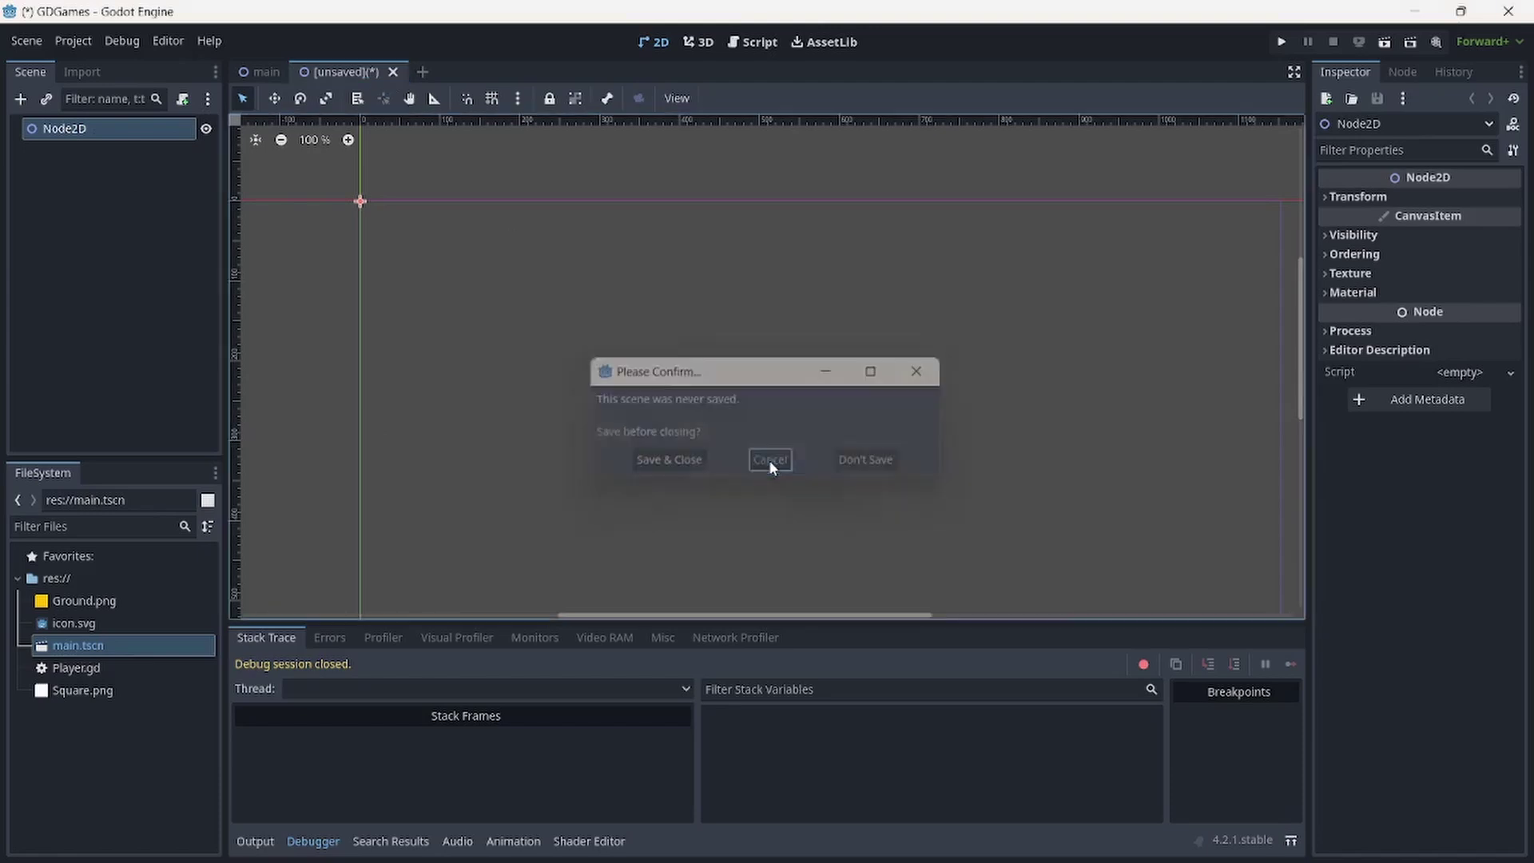
left_click(393, 72)
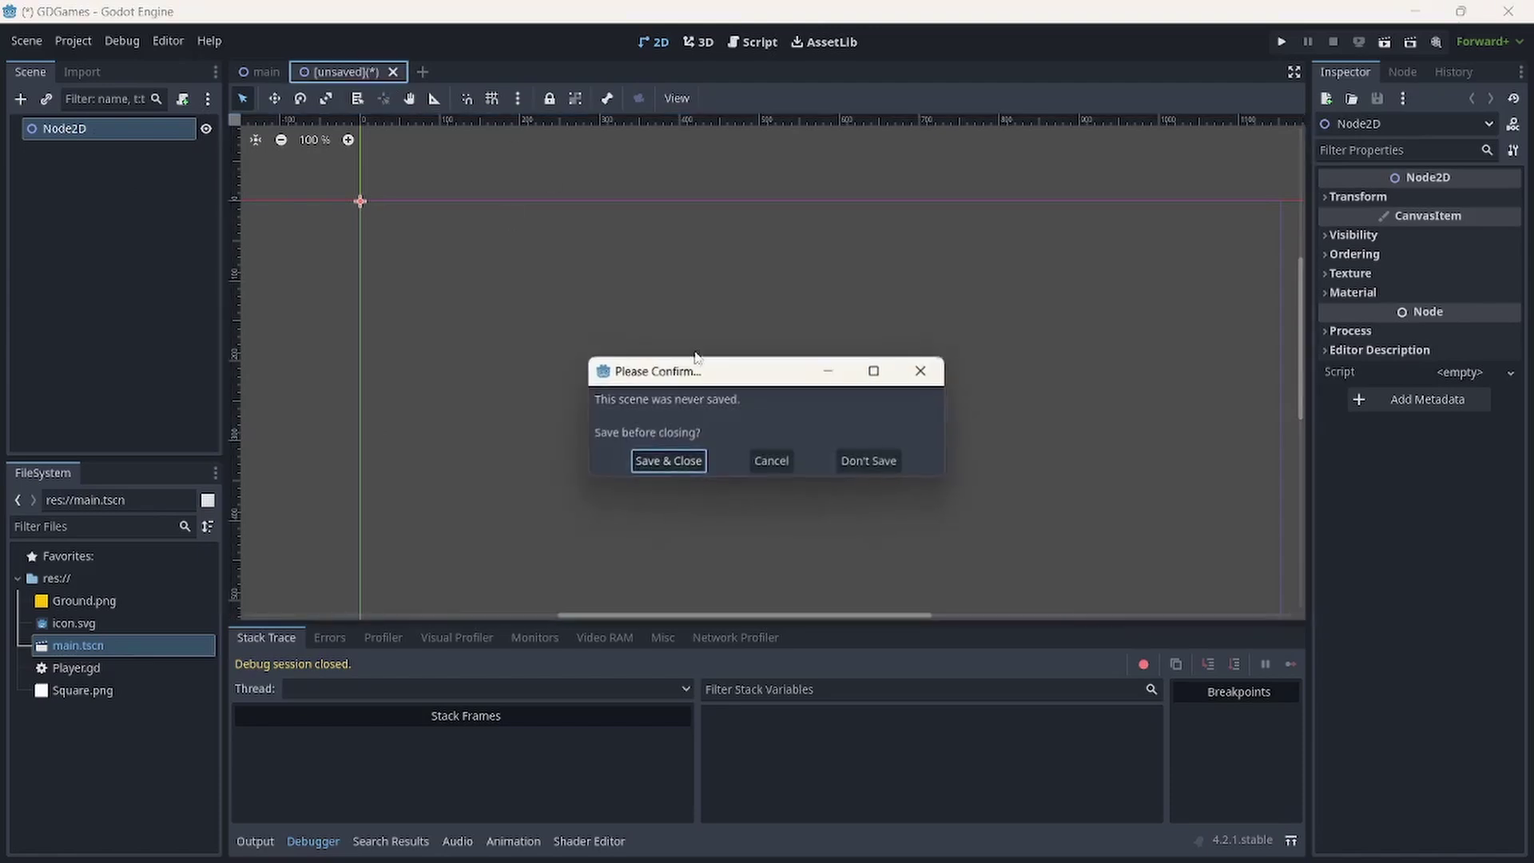
left_click(893, 466)
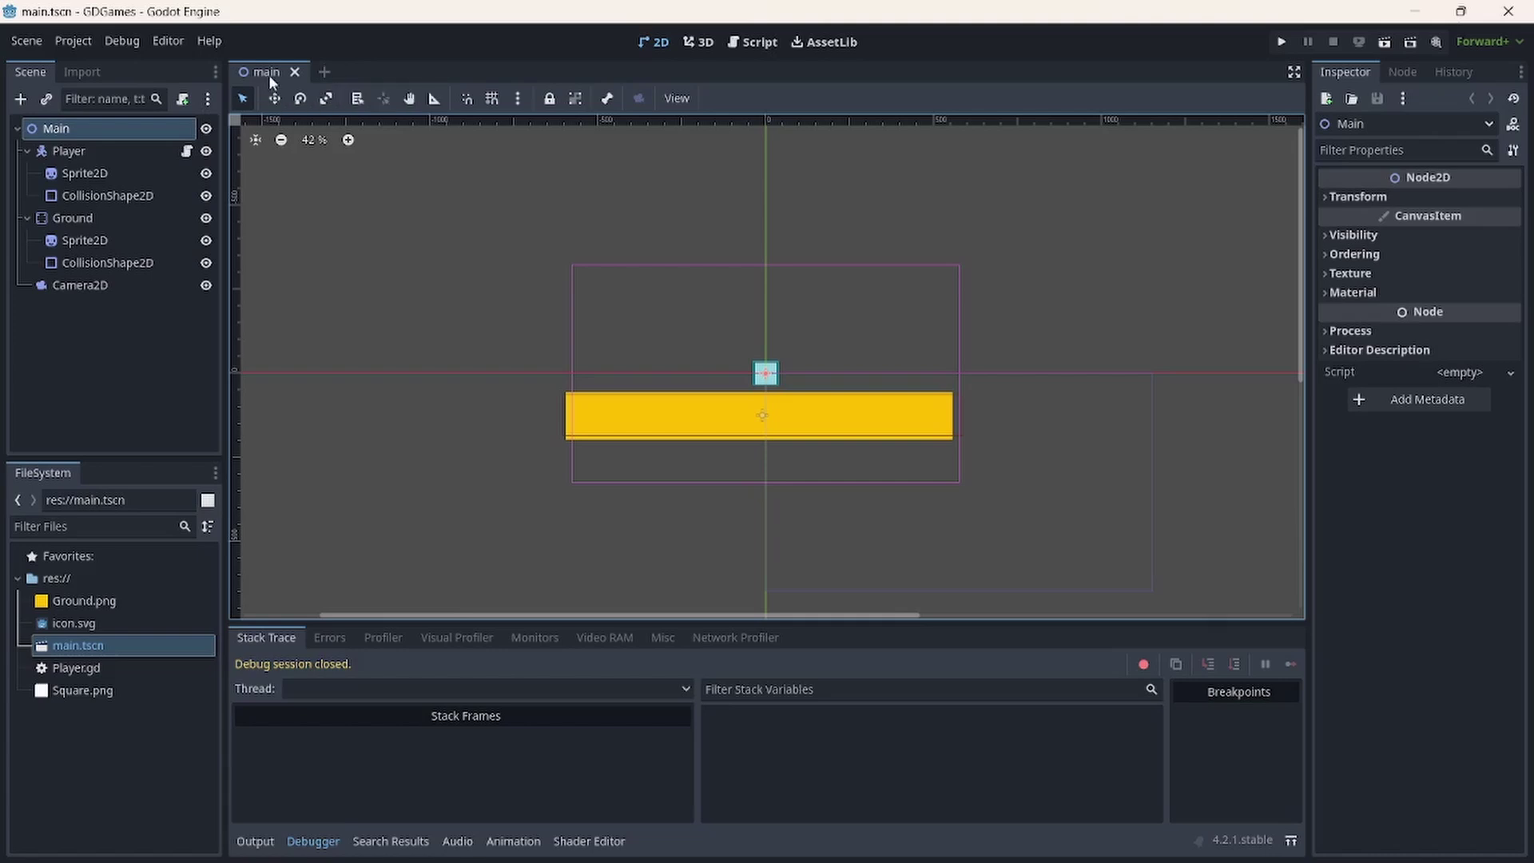
- Toggle Distraction Free Mode on and off, ending with docks hidden and the 2D view zoomed out
left_click(1293, 72)
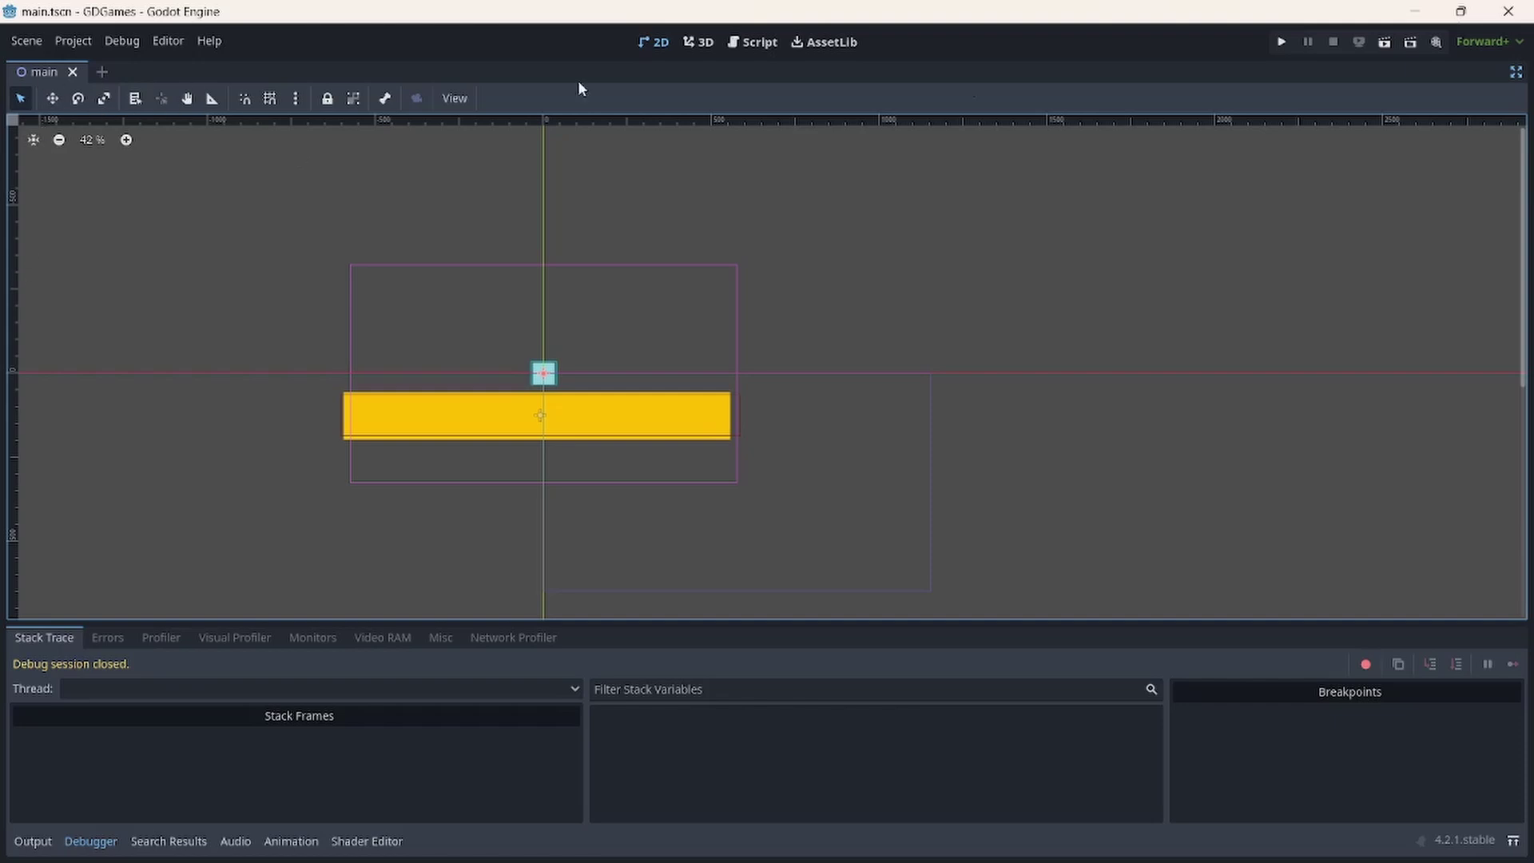
left_click(1515, 72)
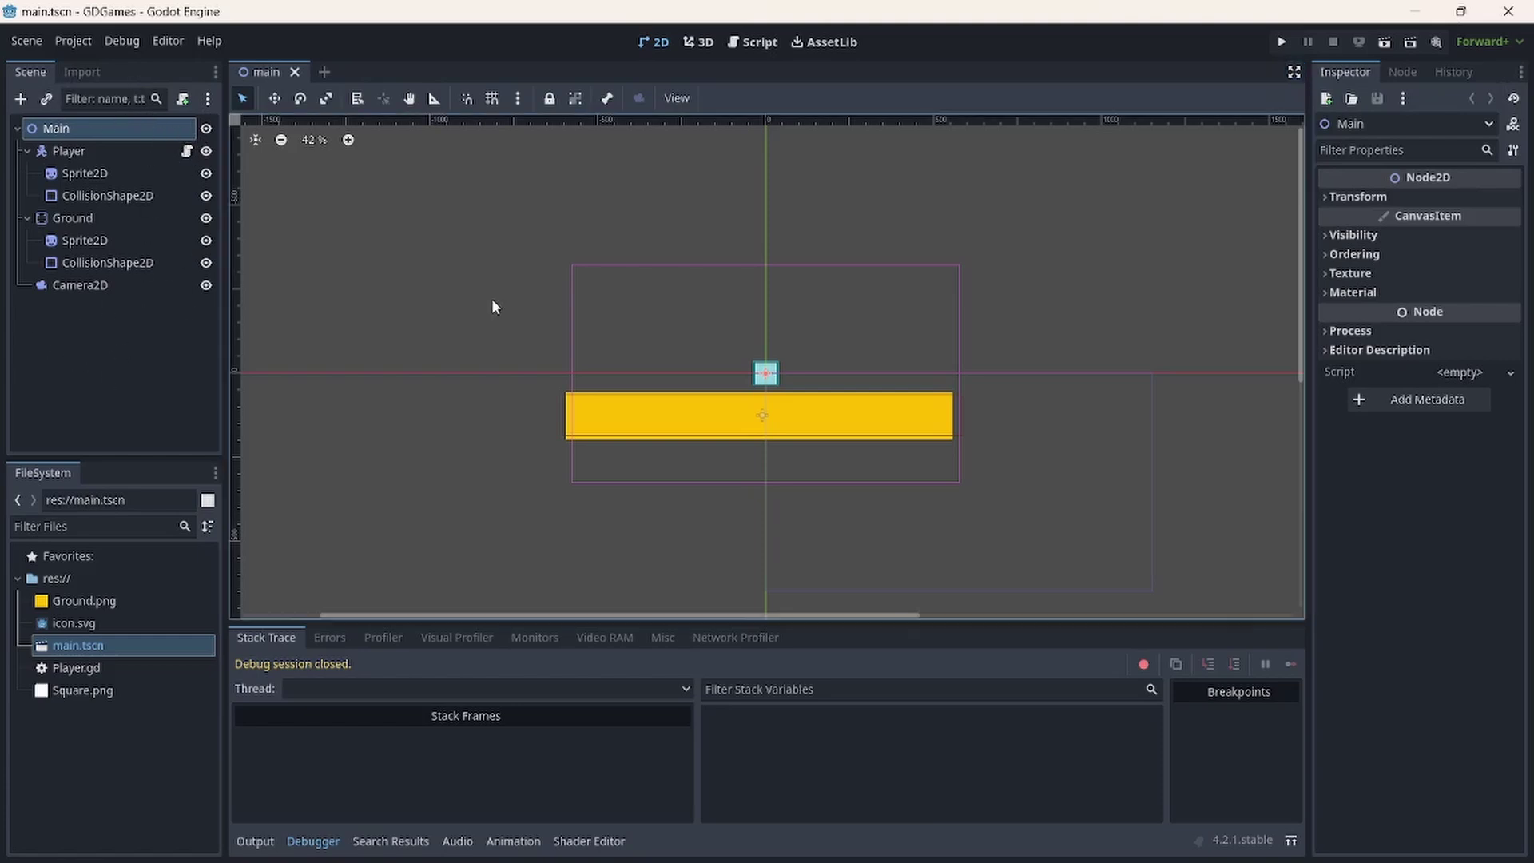
left_click(1294, 72)
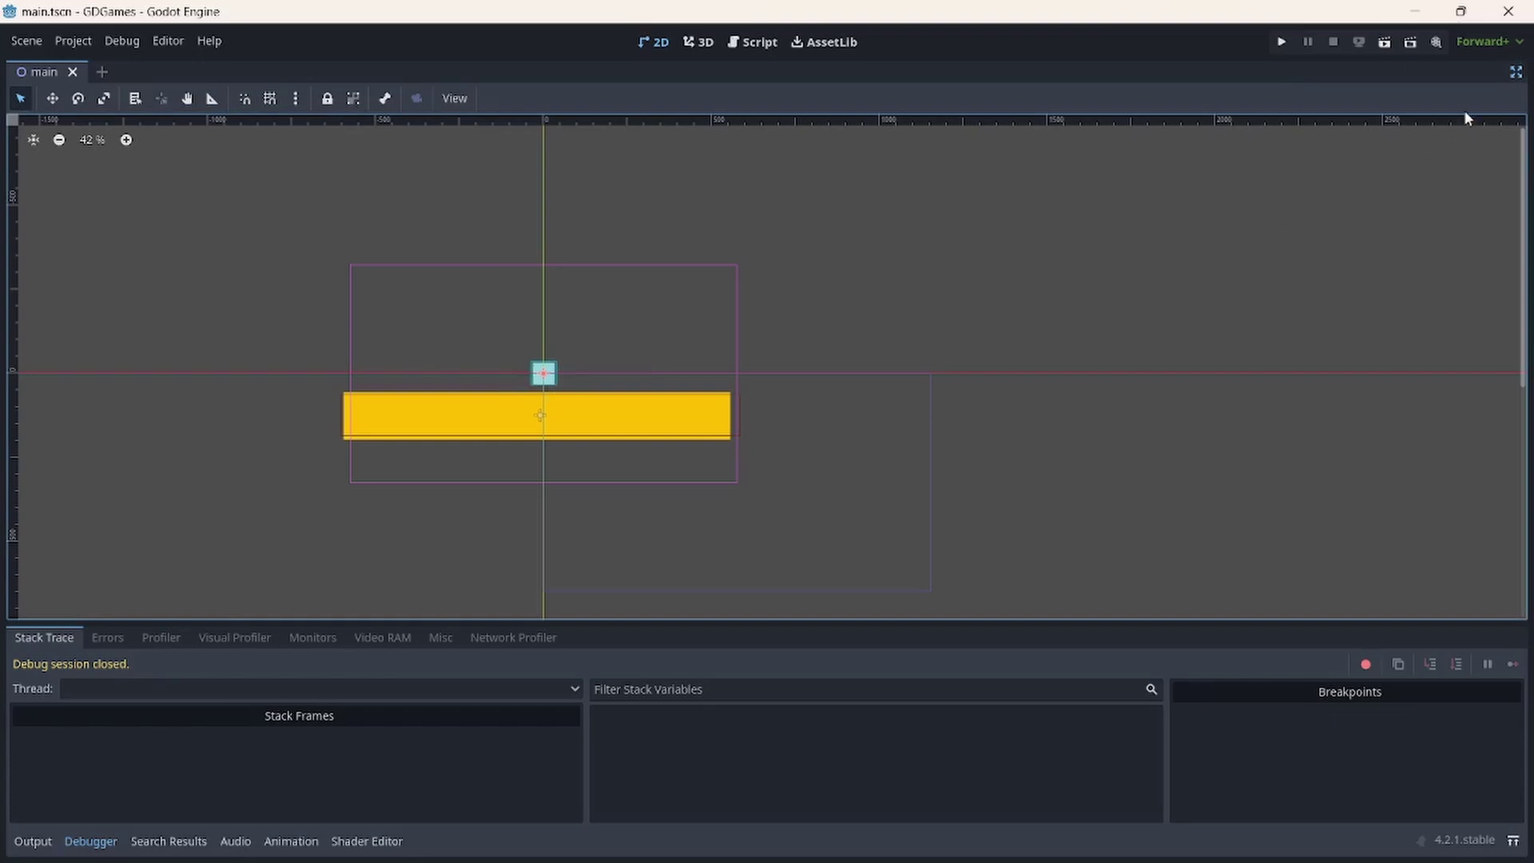
left_click(1516, 72)
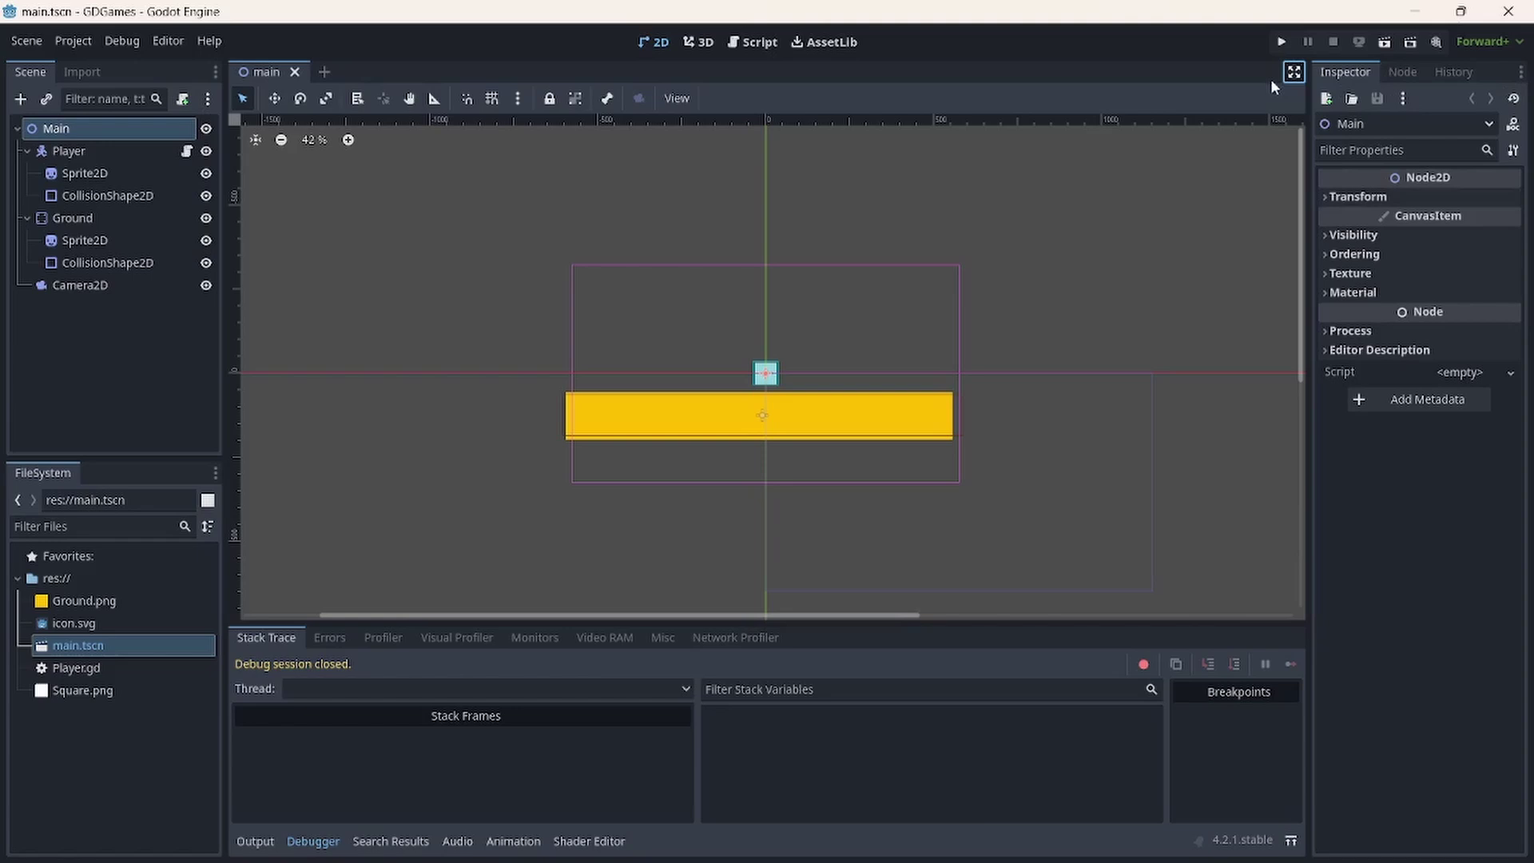
left_click(1294, 73)
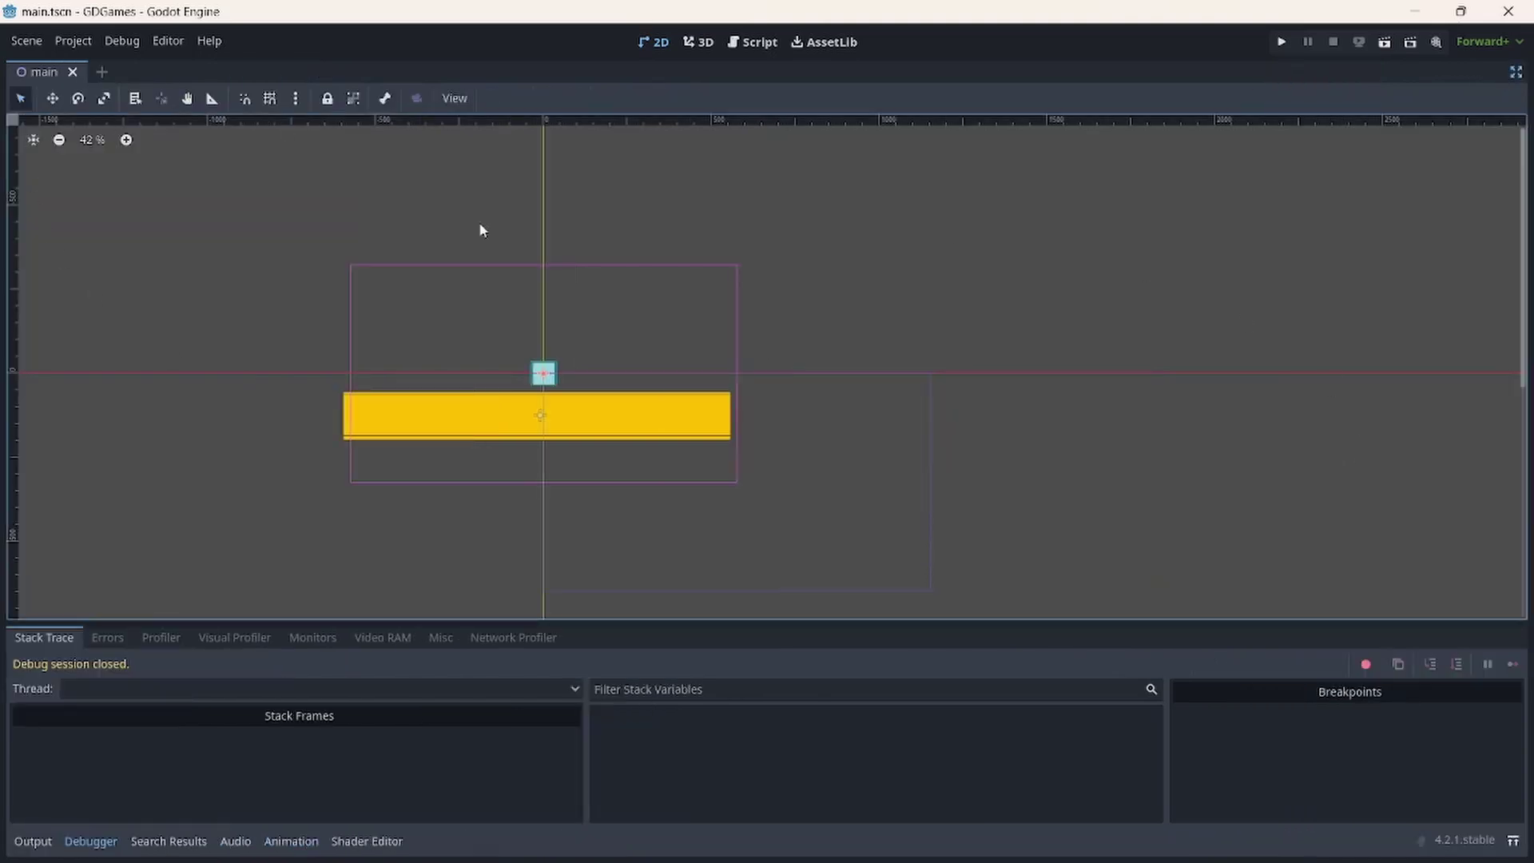
scroll(763, 407, "down", 4)
scroll(760, 433, "down", 1)
middle_click_drag(759, 433, 909, 461)
- Turn off Distraction Free Mode and switch to the 3D workspace
left_click(1515, 72)
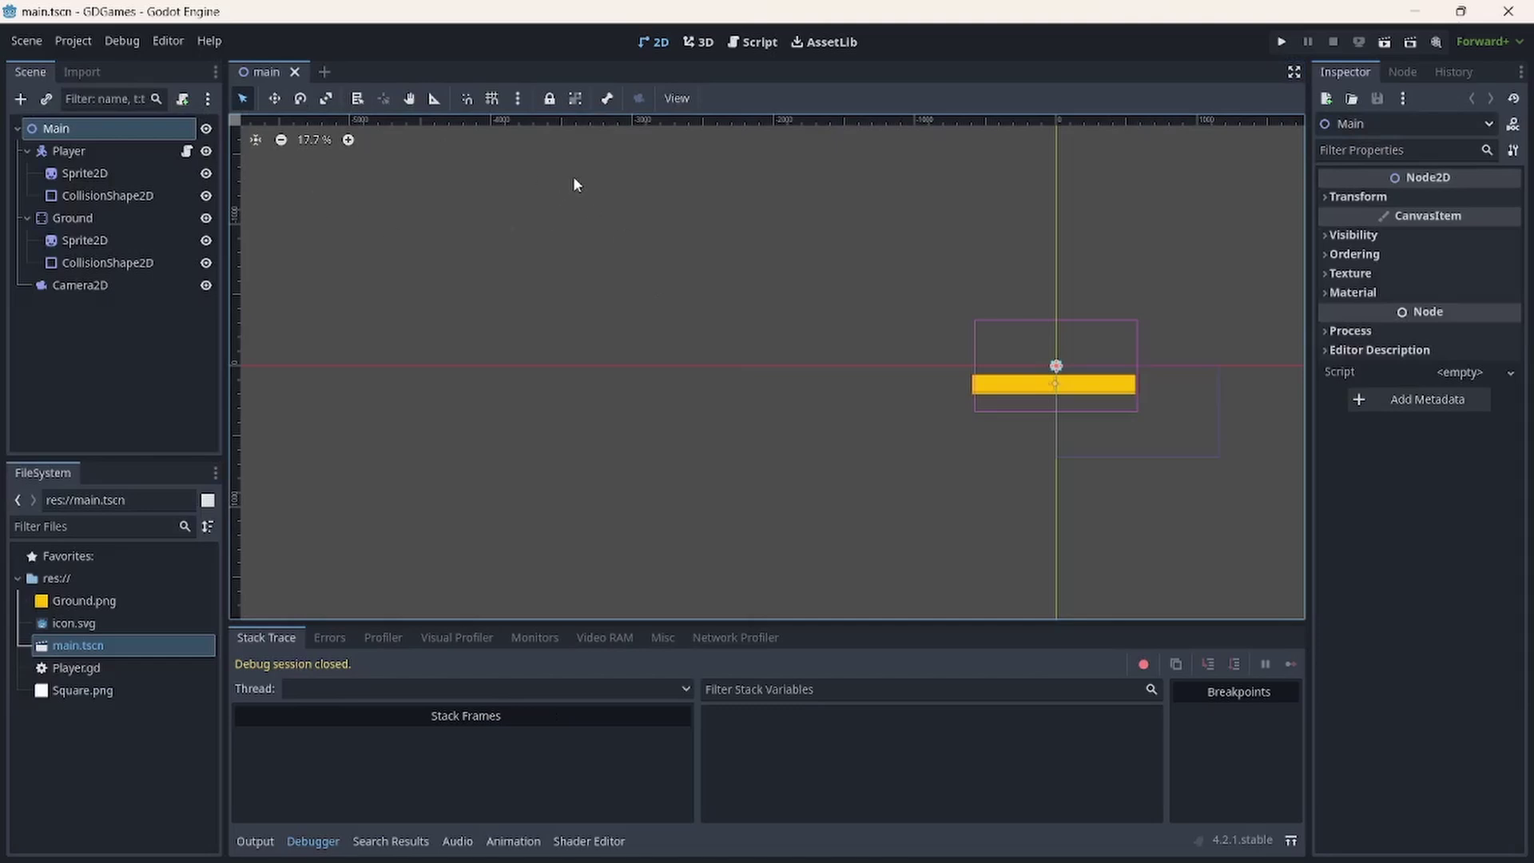
left_click(697, 43)
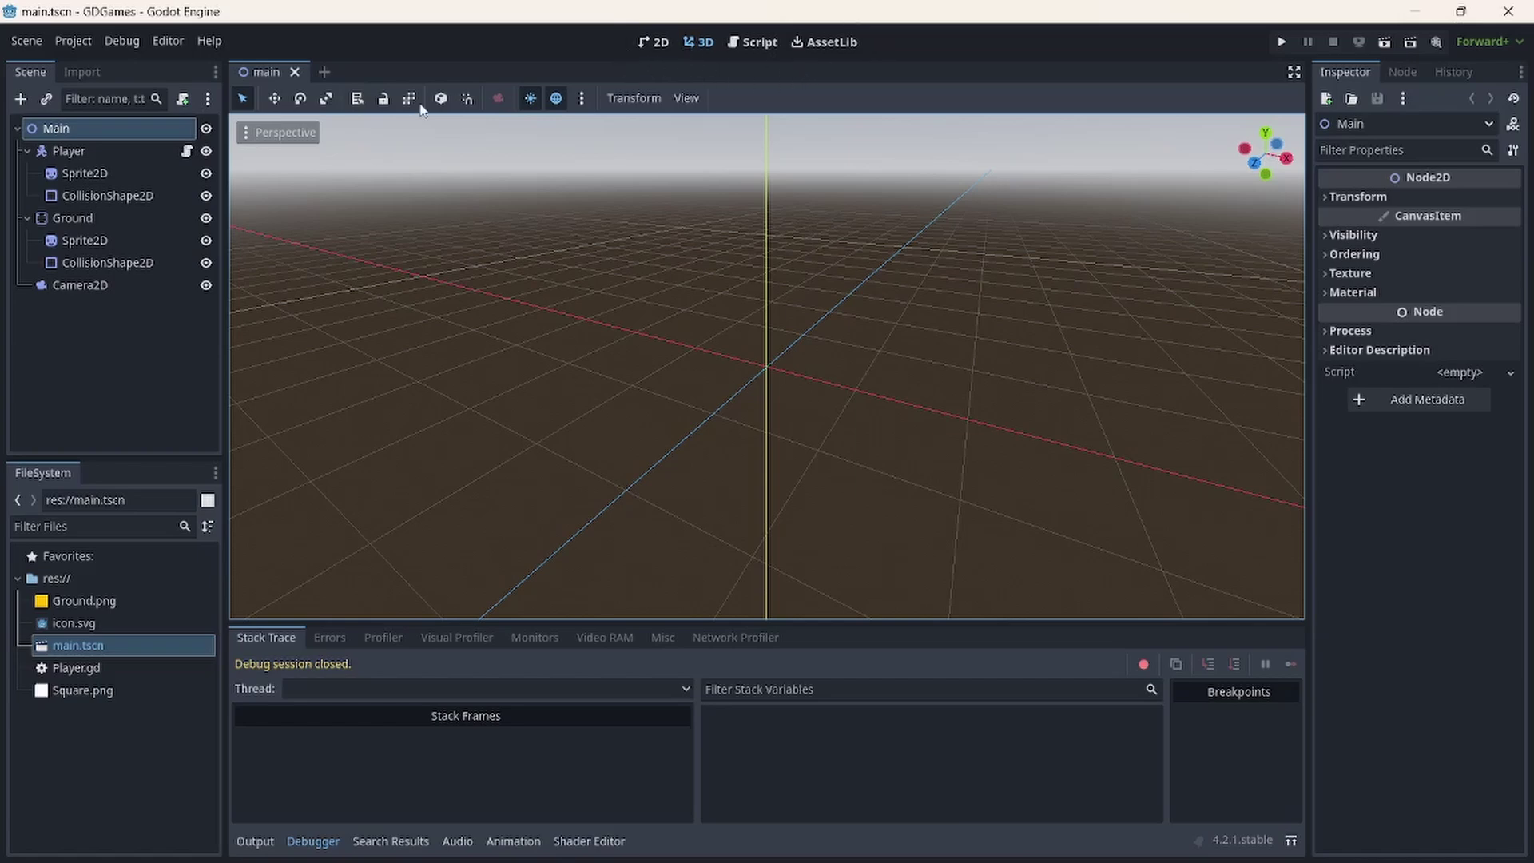
- Select Move Mode in the 3D toolbar, then return to the 2D workspace
left_click(274, 99)
left_click(649, 45)
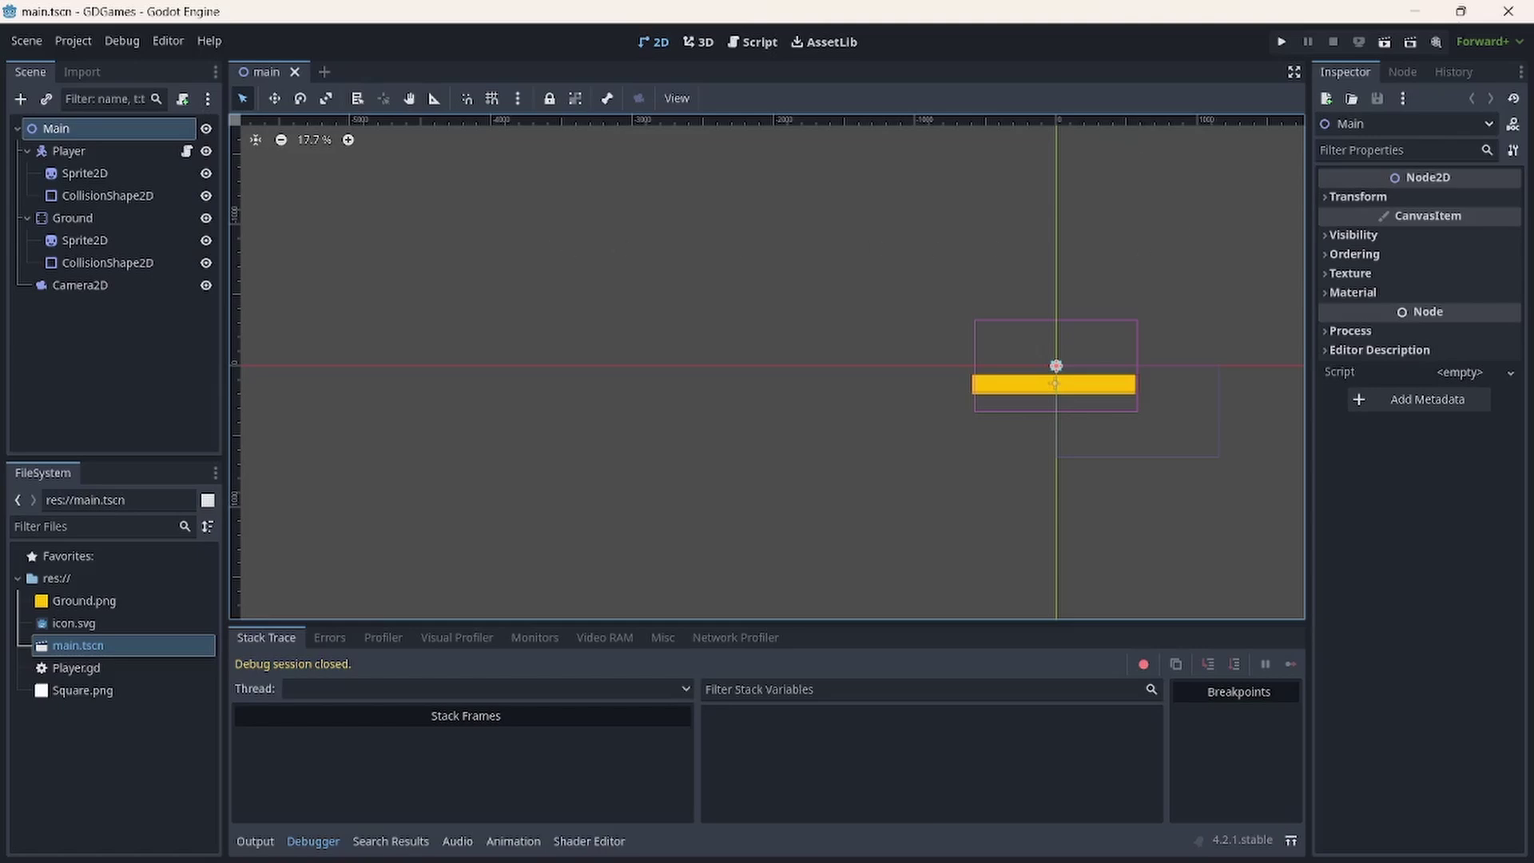
- Flip between the 2D, 3D, Script and AssetLib workspaces, ending back on 2D
left_click(657, 48)
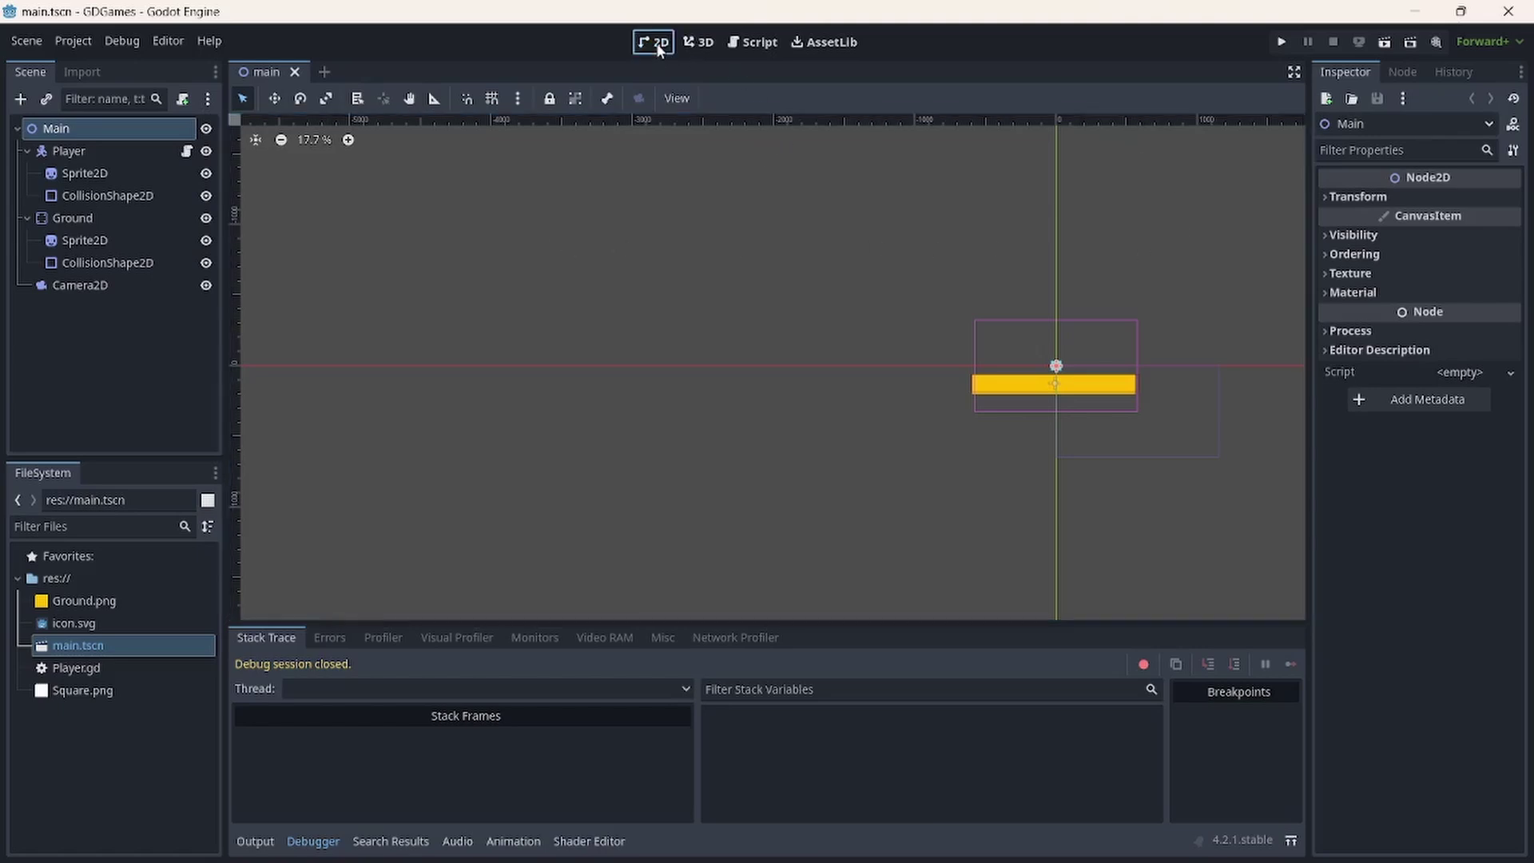
left_click(699, 43)
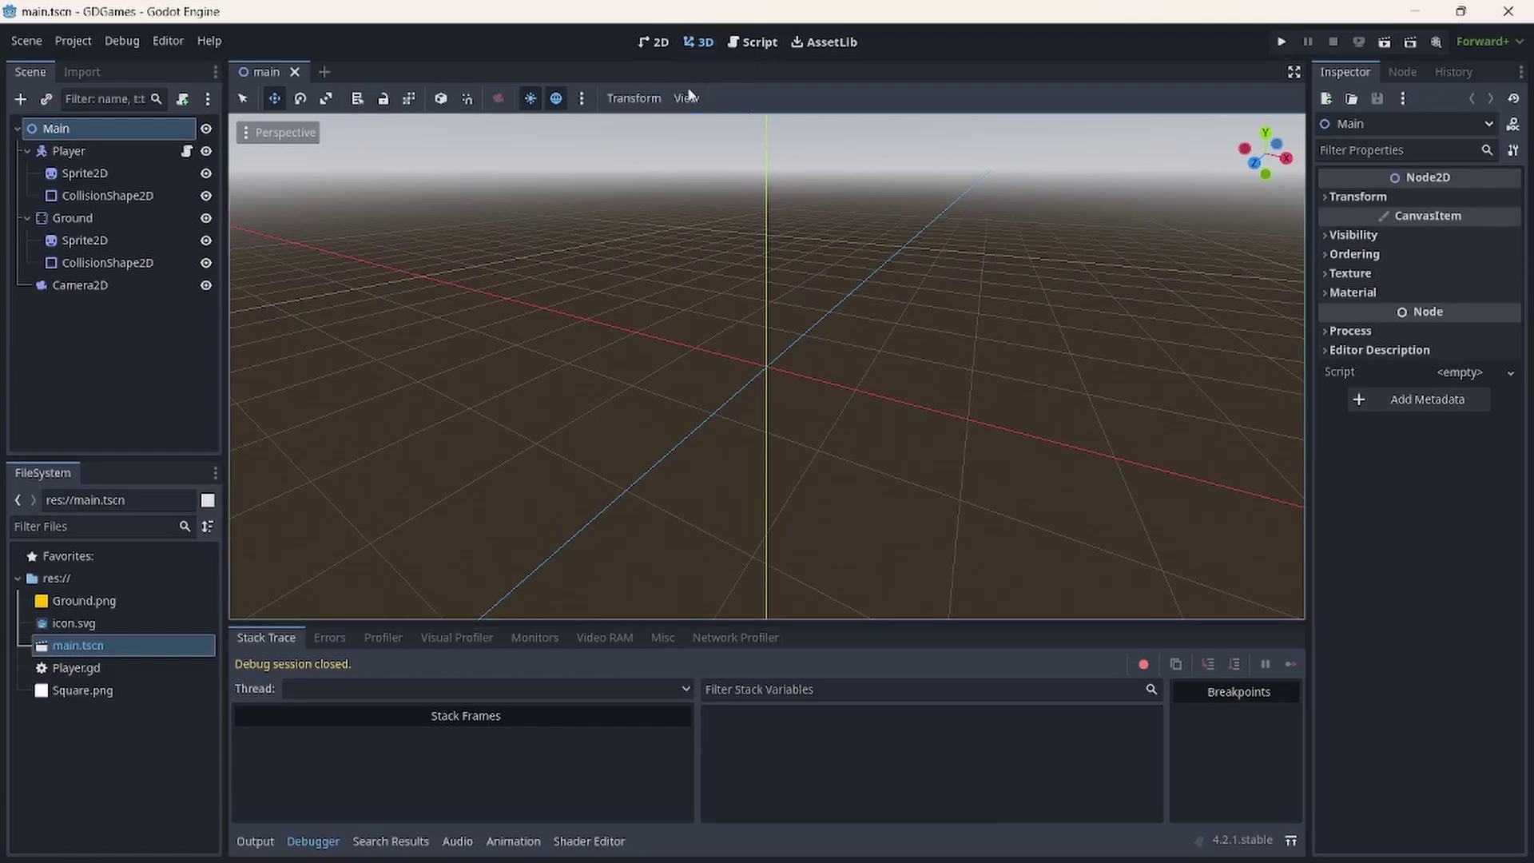
left_click(659, 48)
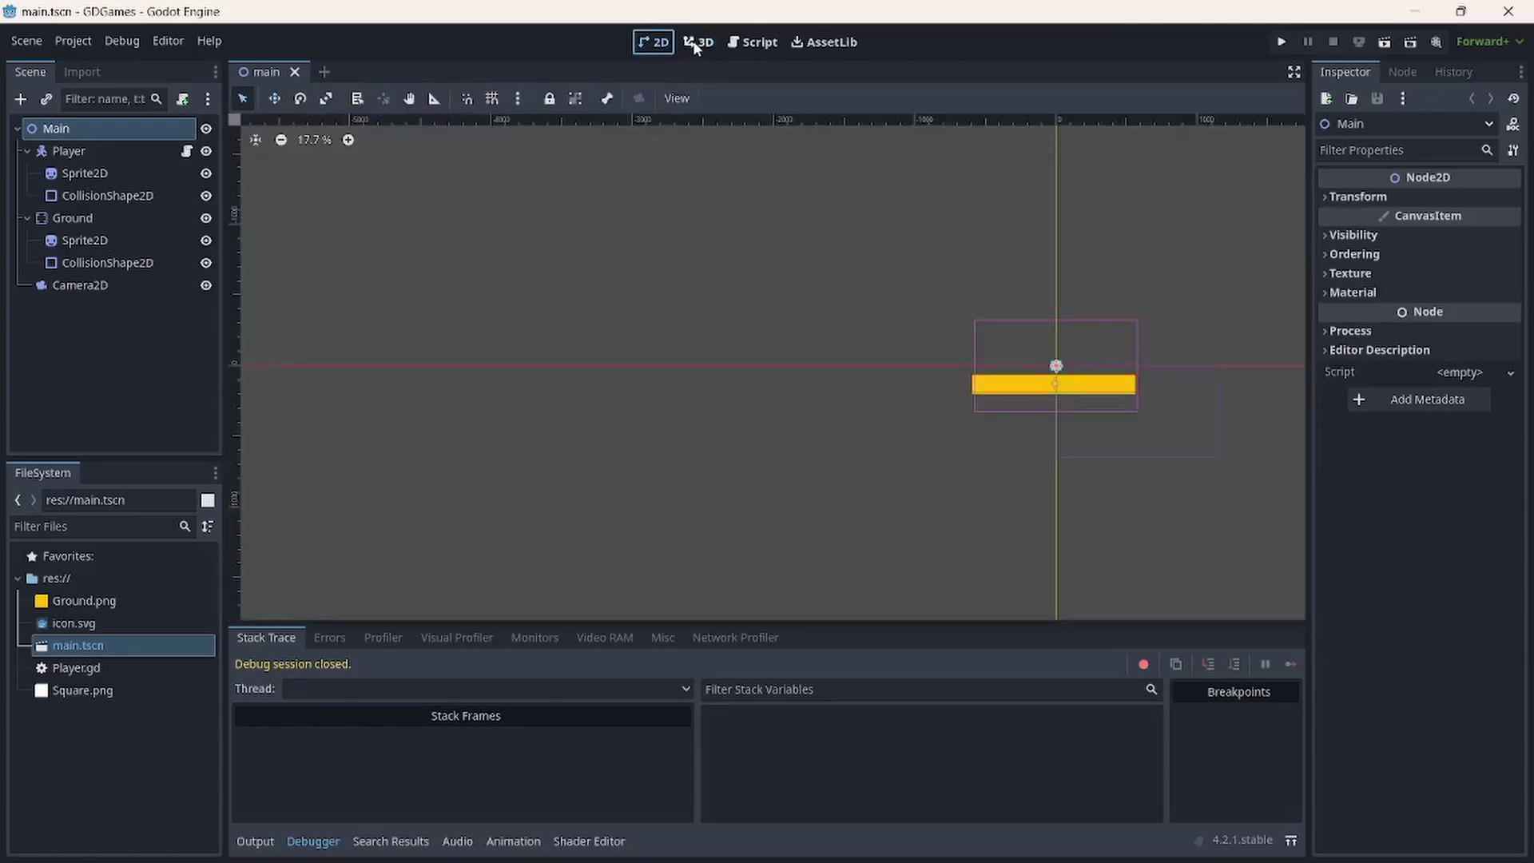
left_click(697, 46)
left_click(761, 42)
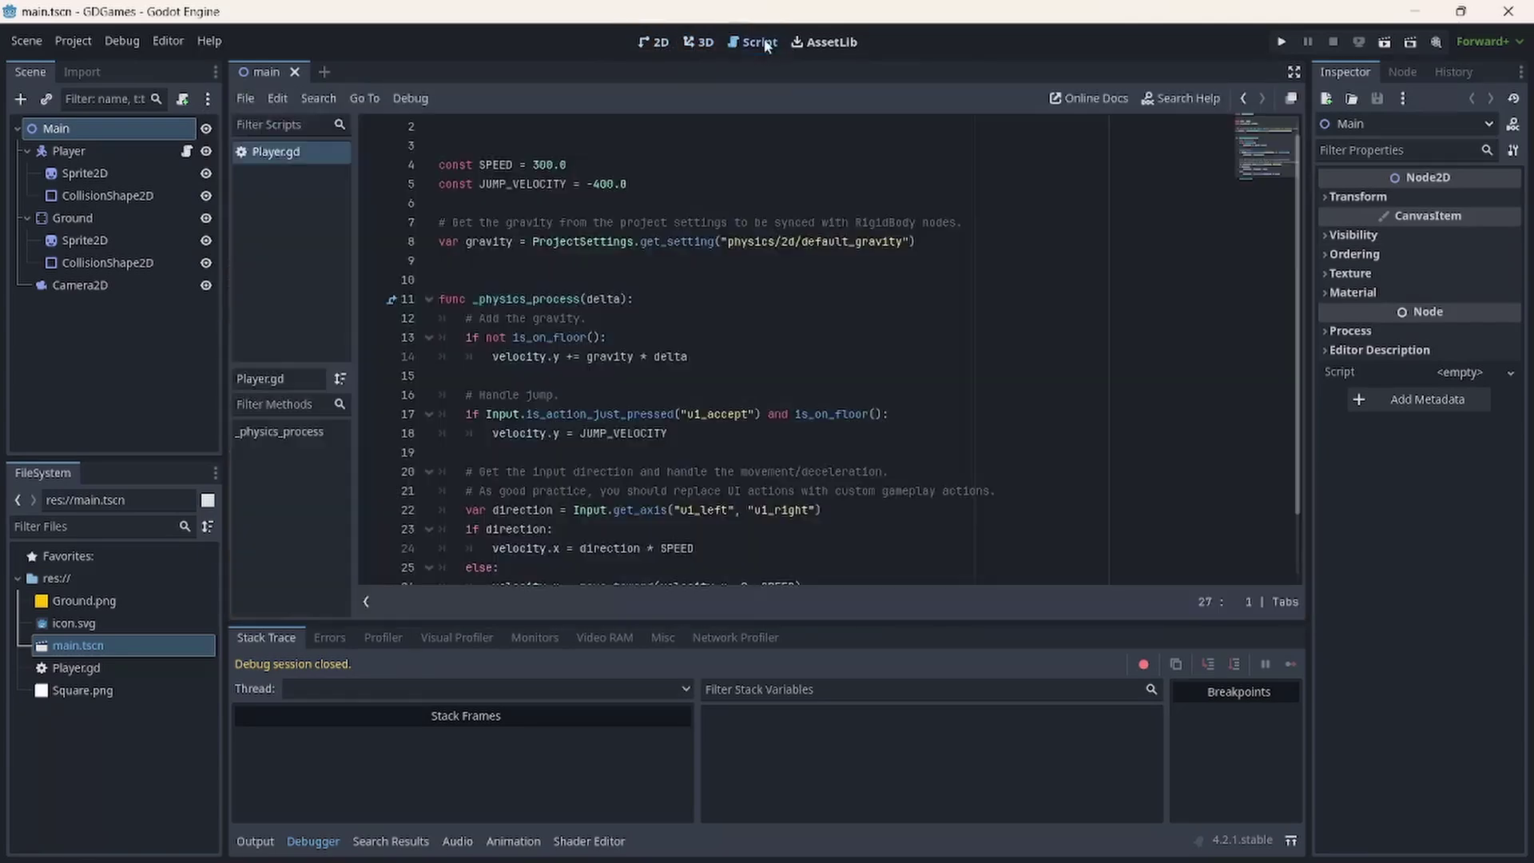
left_click(826, 42)
left_click(754, 44)
left_click(698, 43)
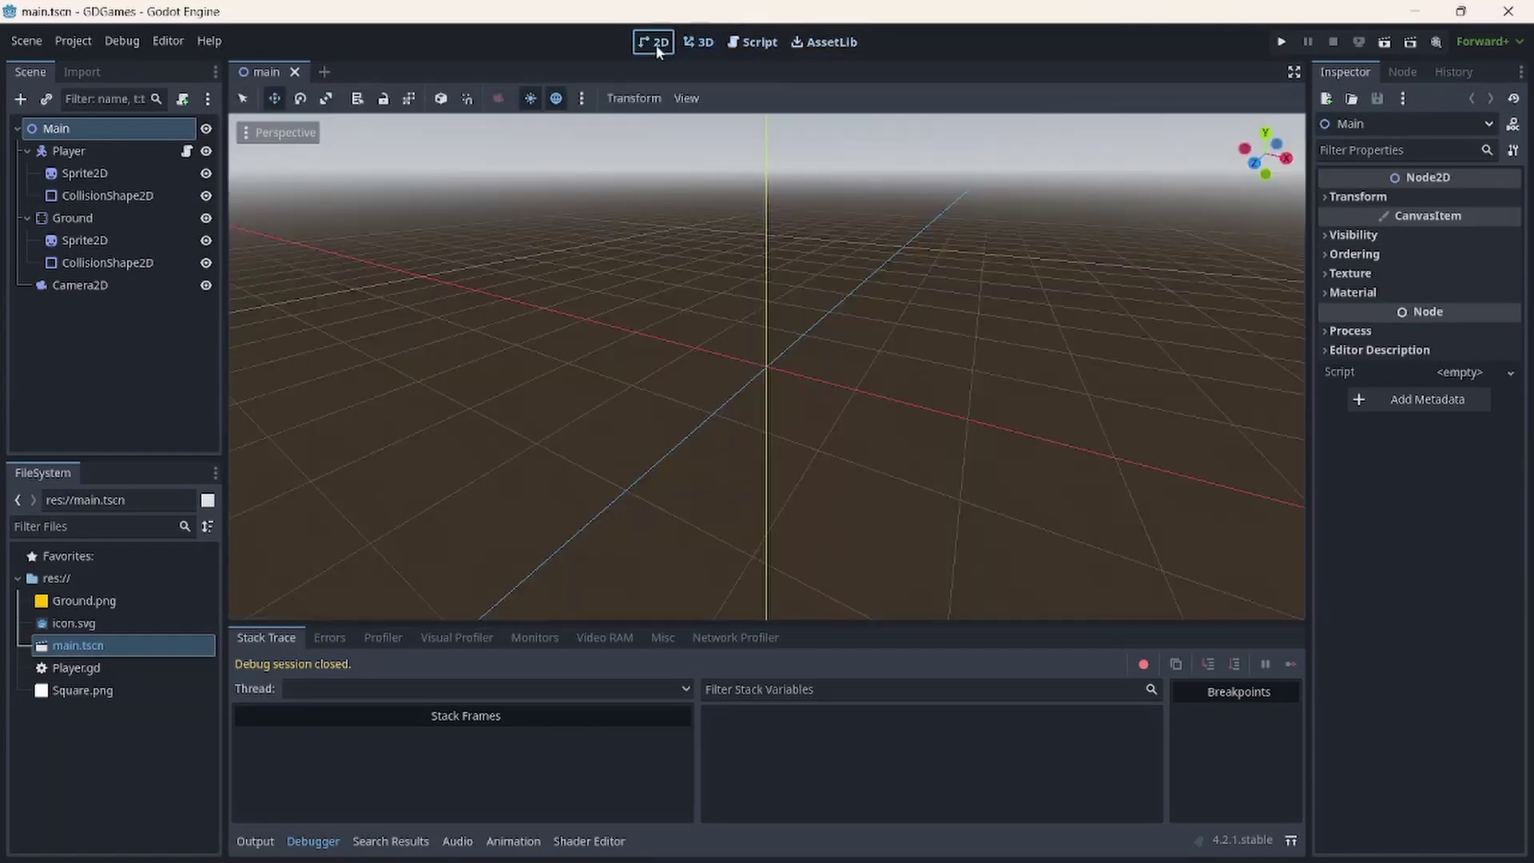
left_click(654, 42)
- Pan and zoom the 2D viewport to centre the level
middle_click_drag(1006, 432, 650, 421)
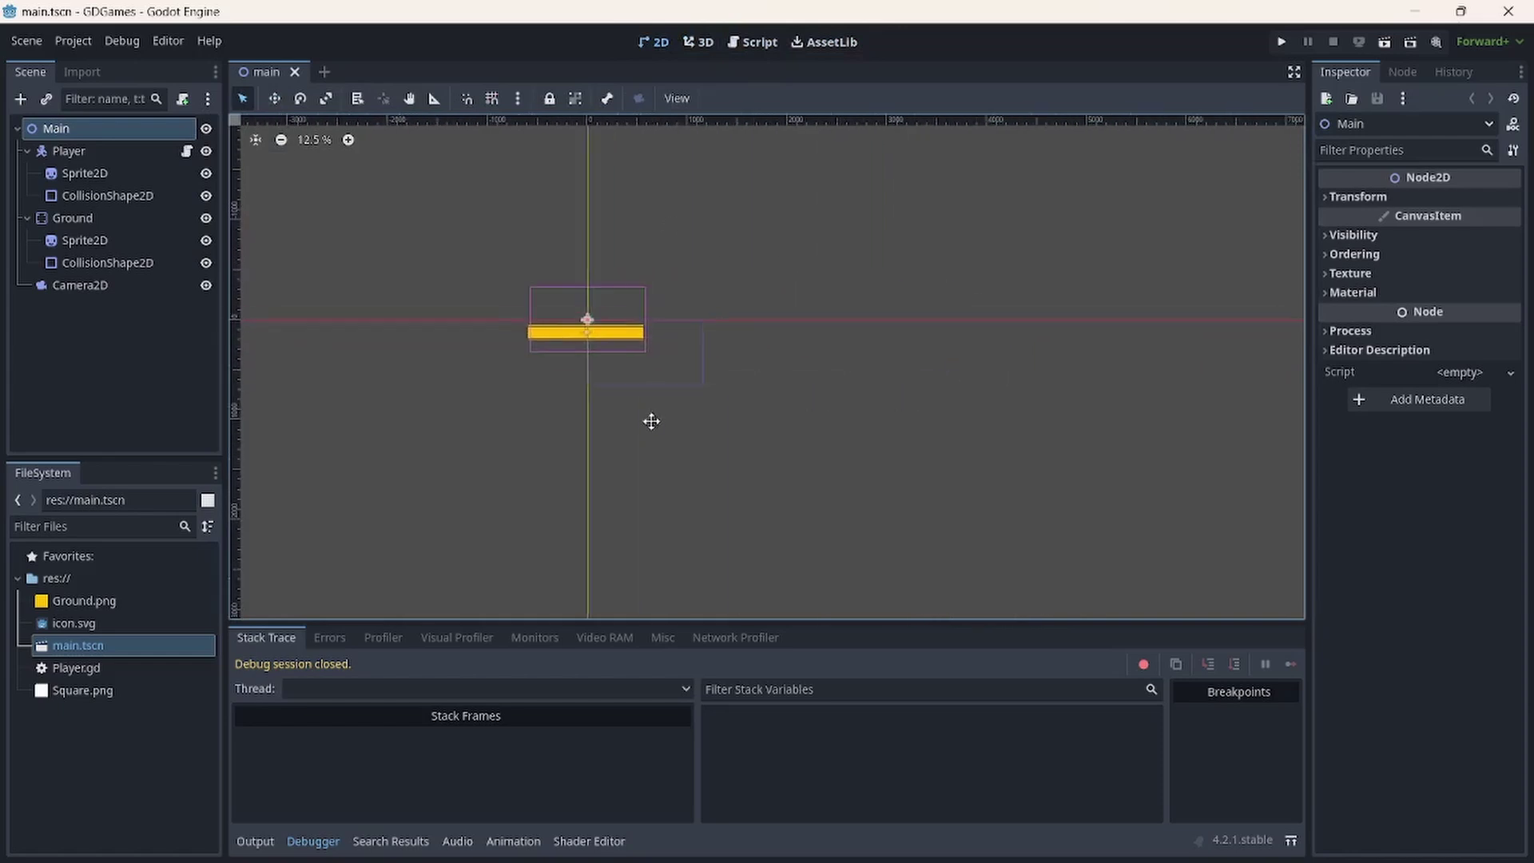
scroll(589, 308, "up", 2)
scroll(579, 316, "up", 3)
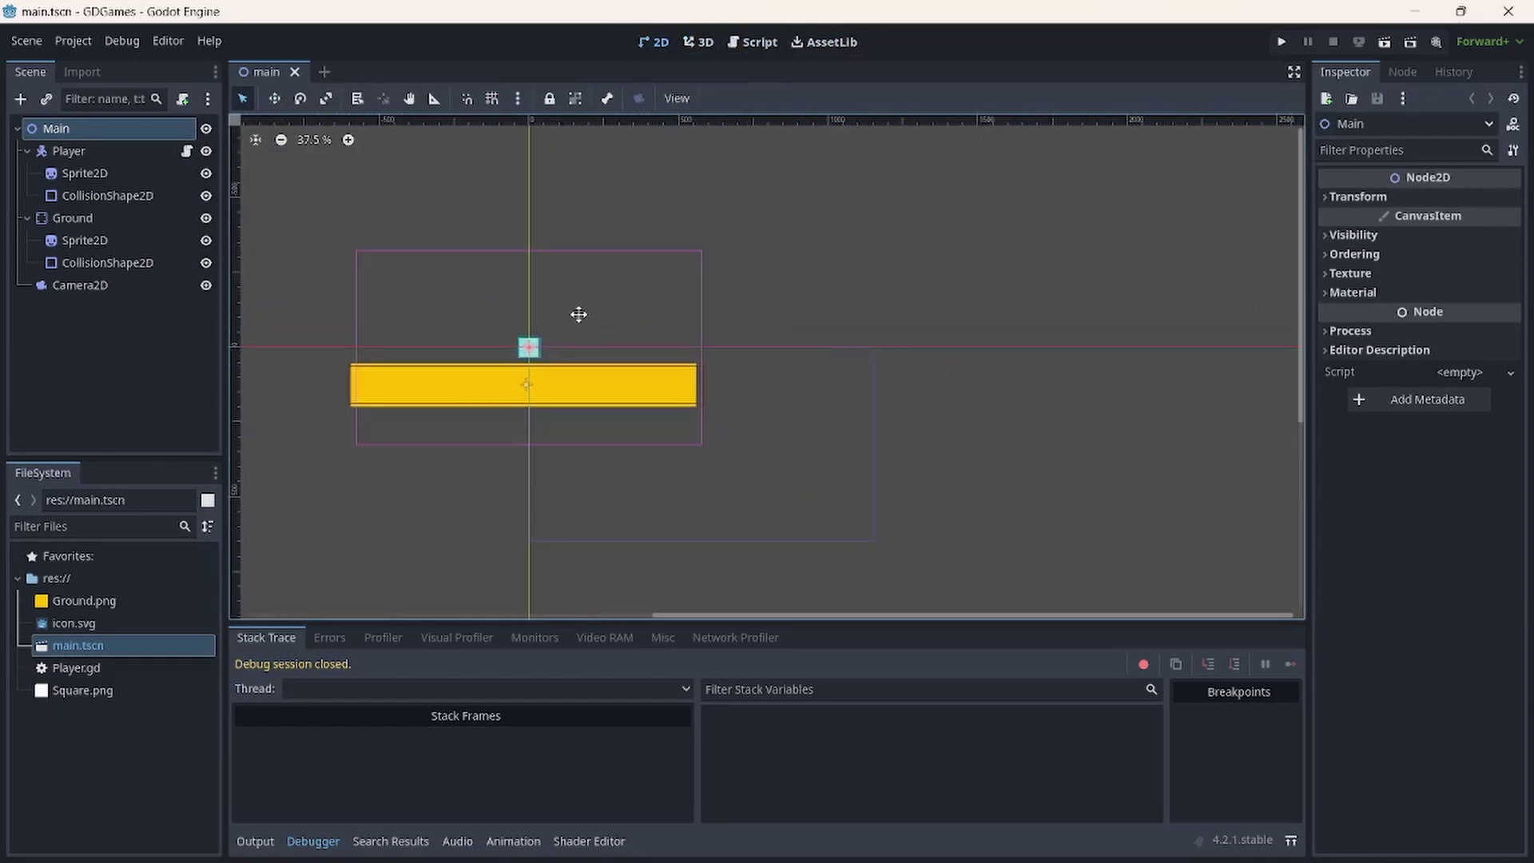
- Make a new 'Artwork' folder under res:// and drag Ground.png and Square.png into it
middle_click_drag(579, 315, 789, 254)
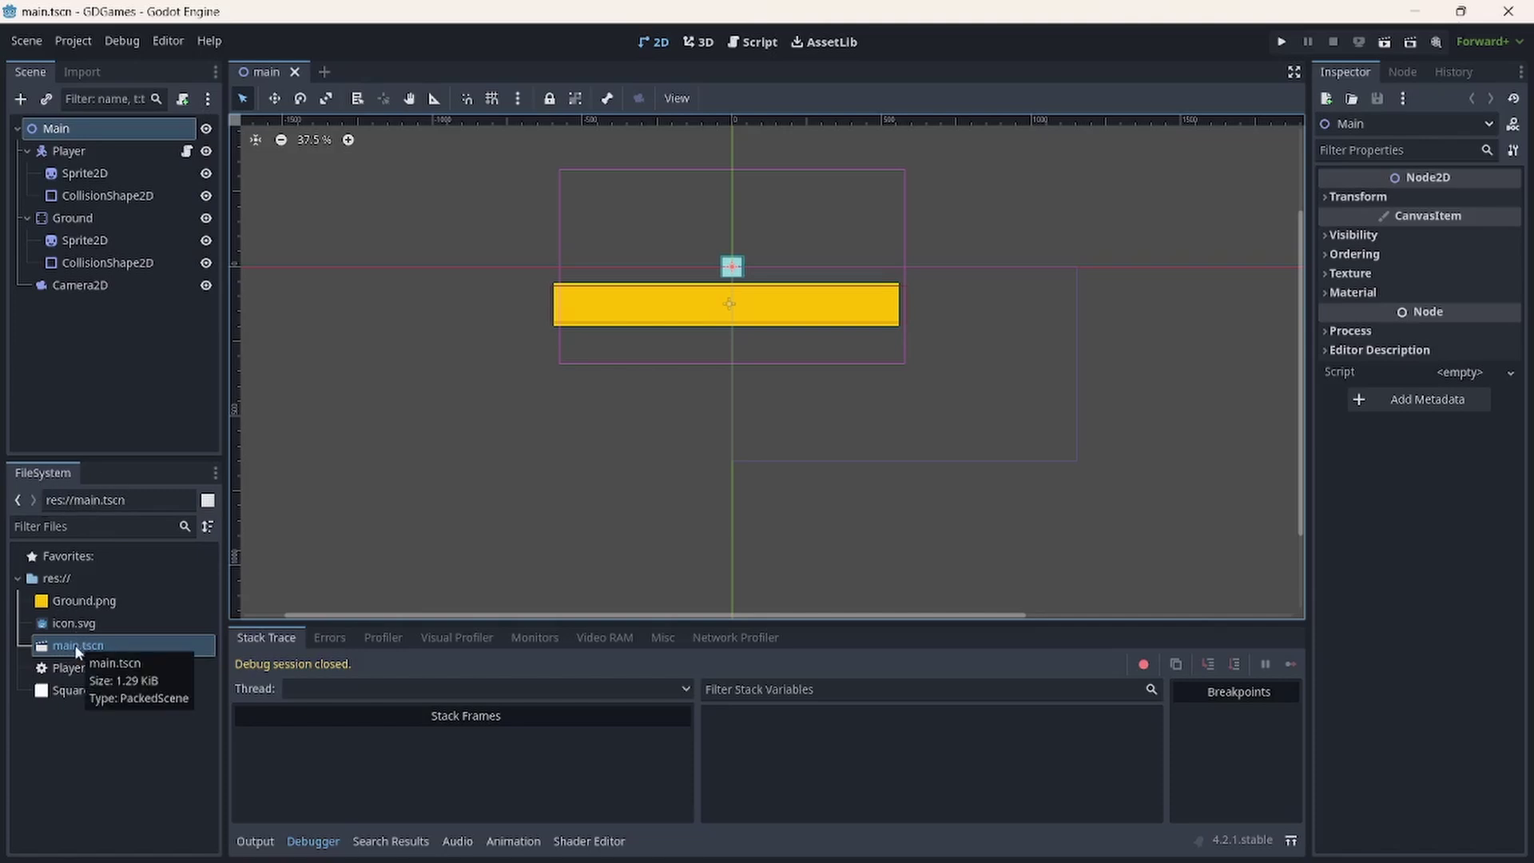
left_click(82, 598)
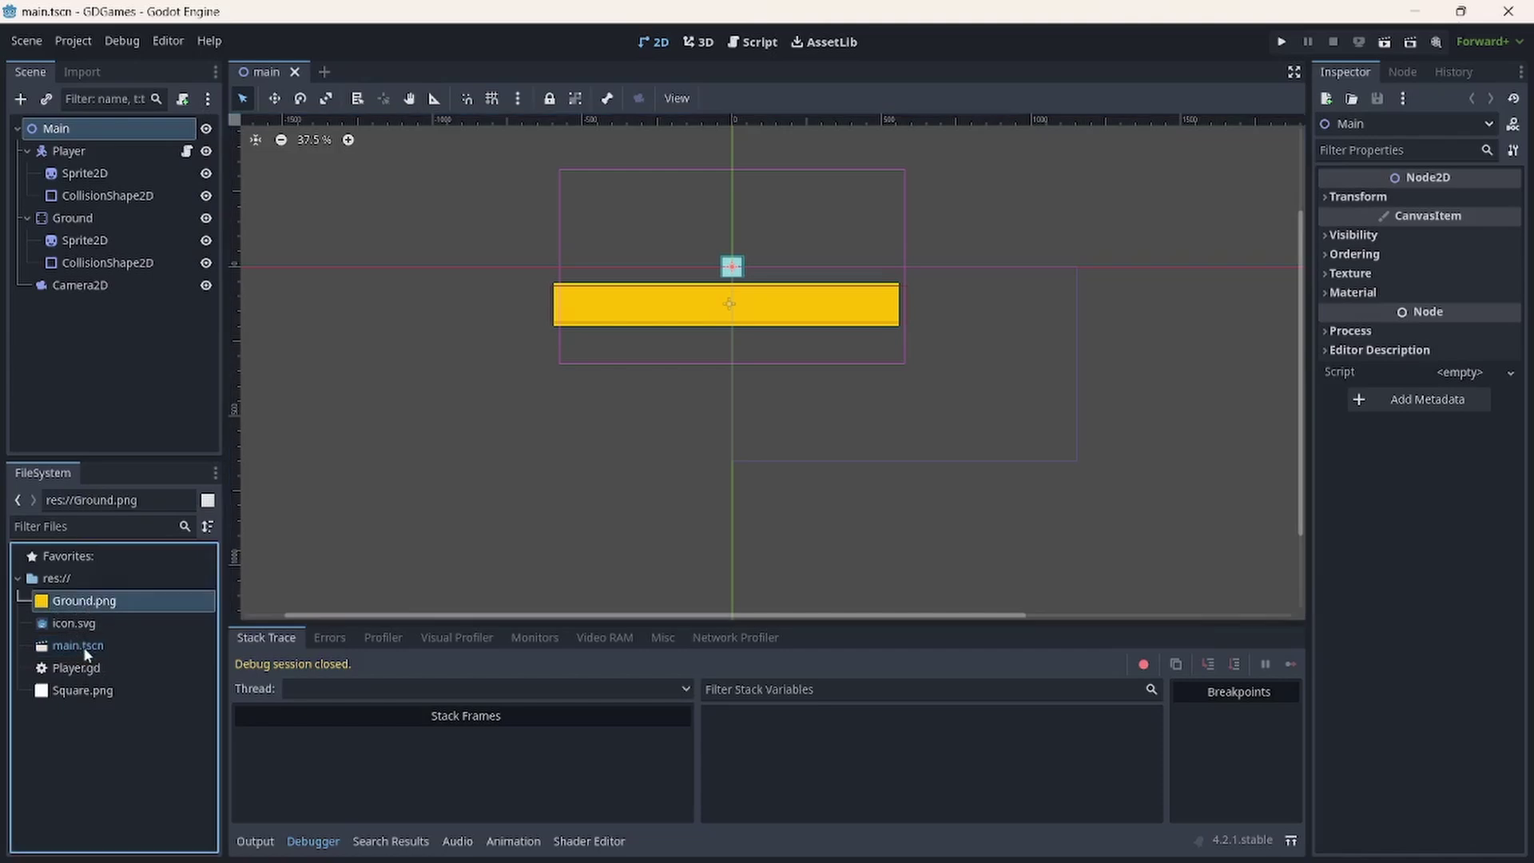
left_click(83, 672)
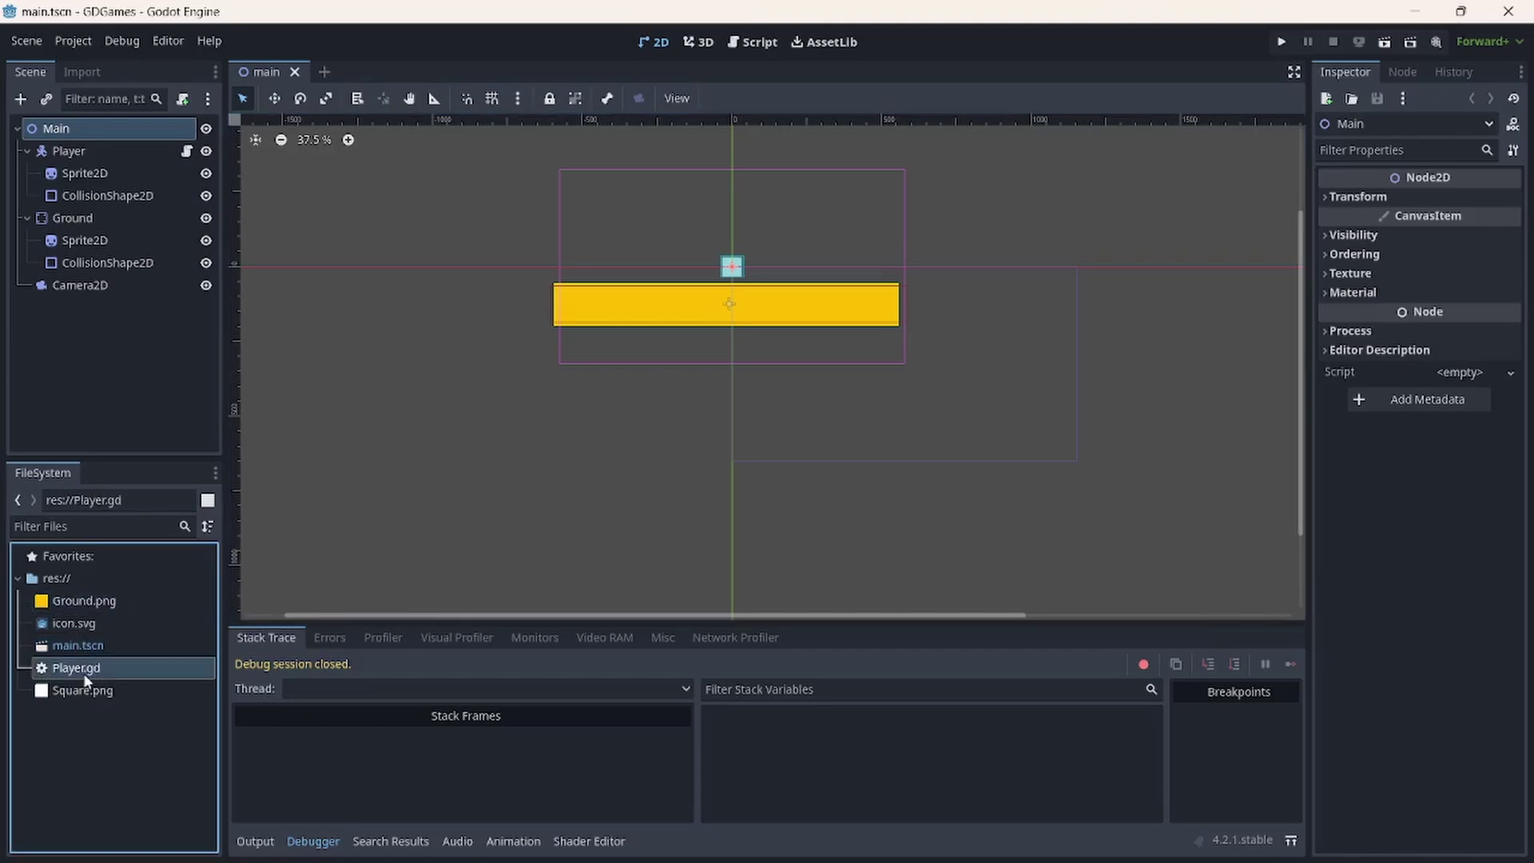
left_click(56, 585)
right_click(56, 585)
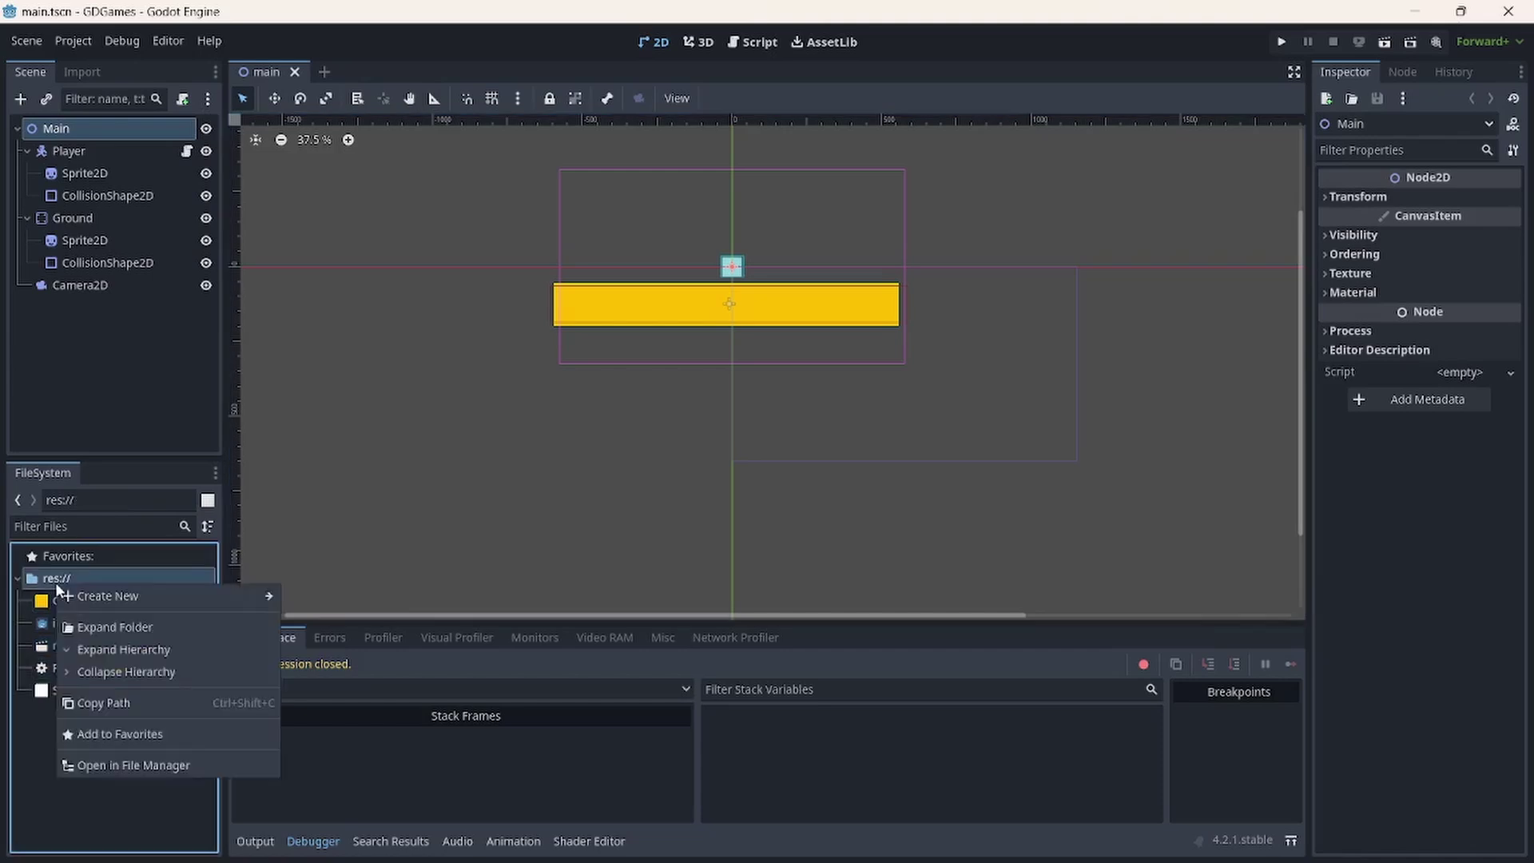
mouse_move(101, 598)
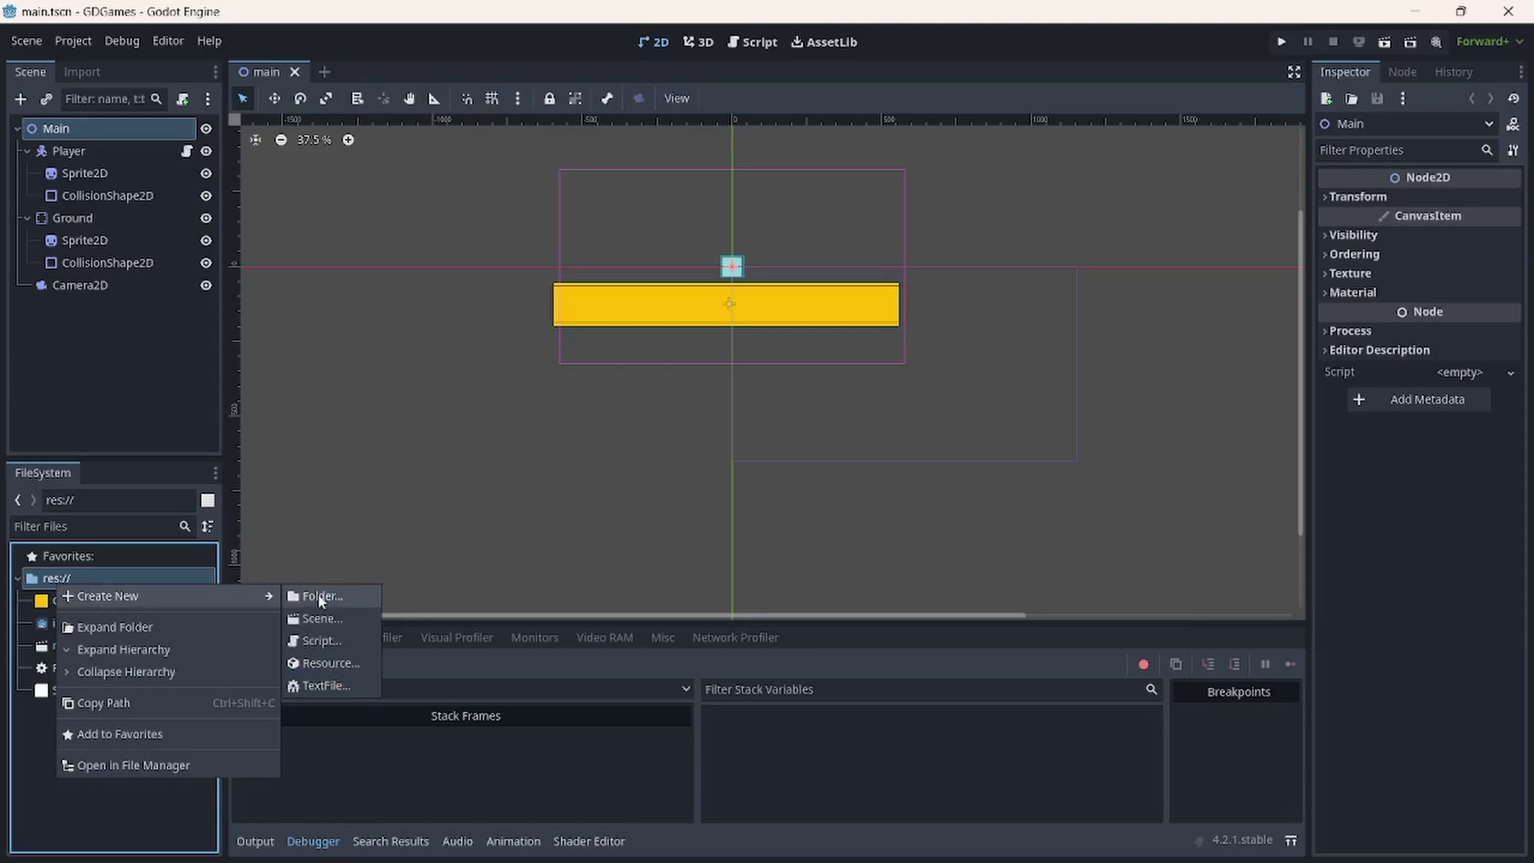
left_click(318, 596)
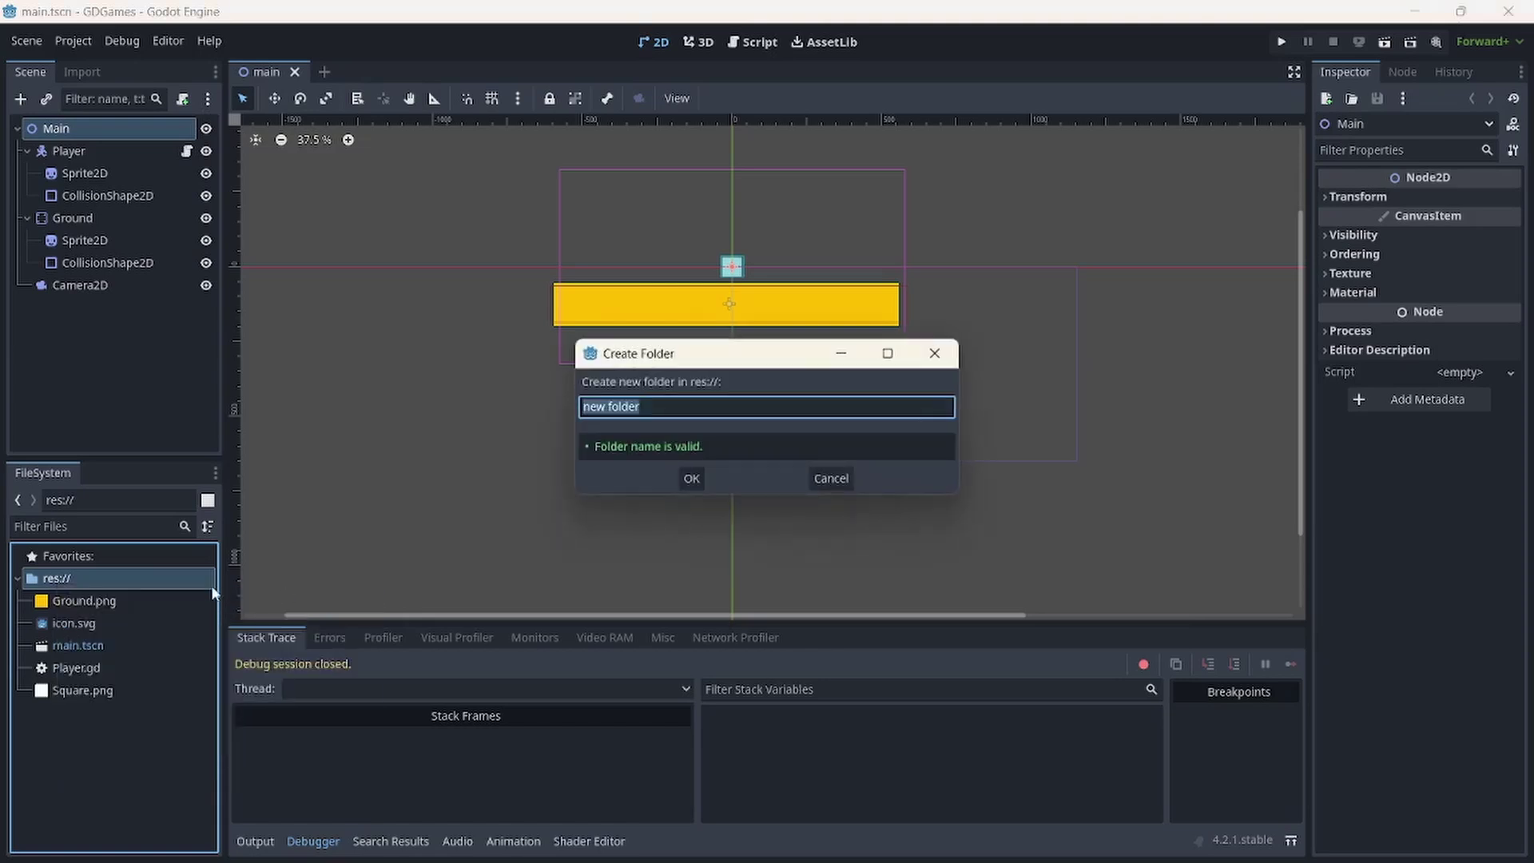
type("Artwork")
key("Return")
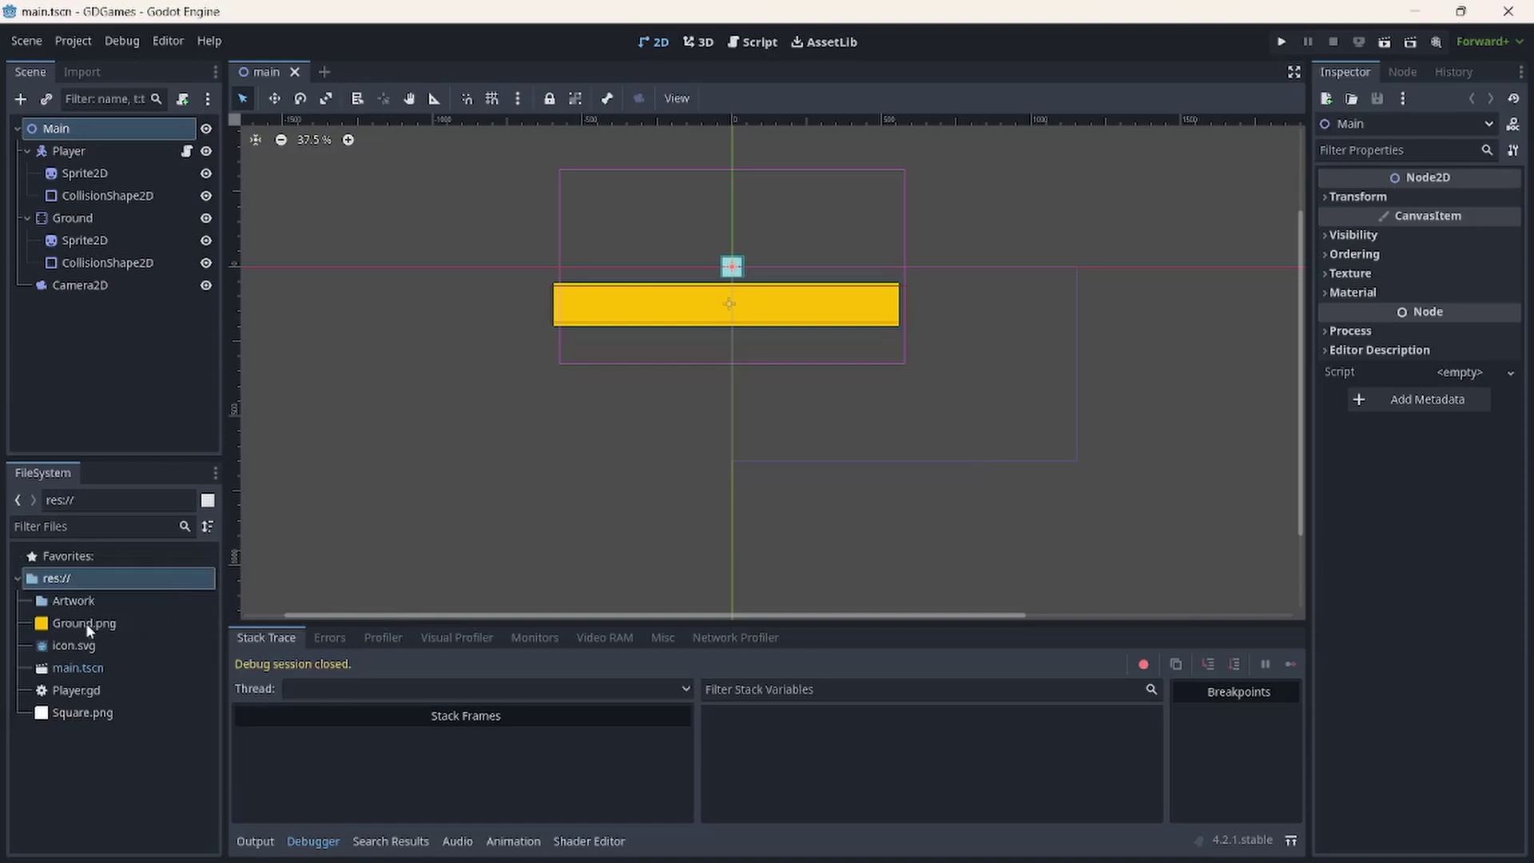
left_click_drag(86, 628, 88, 603)
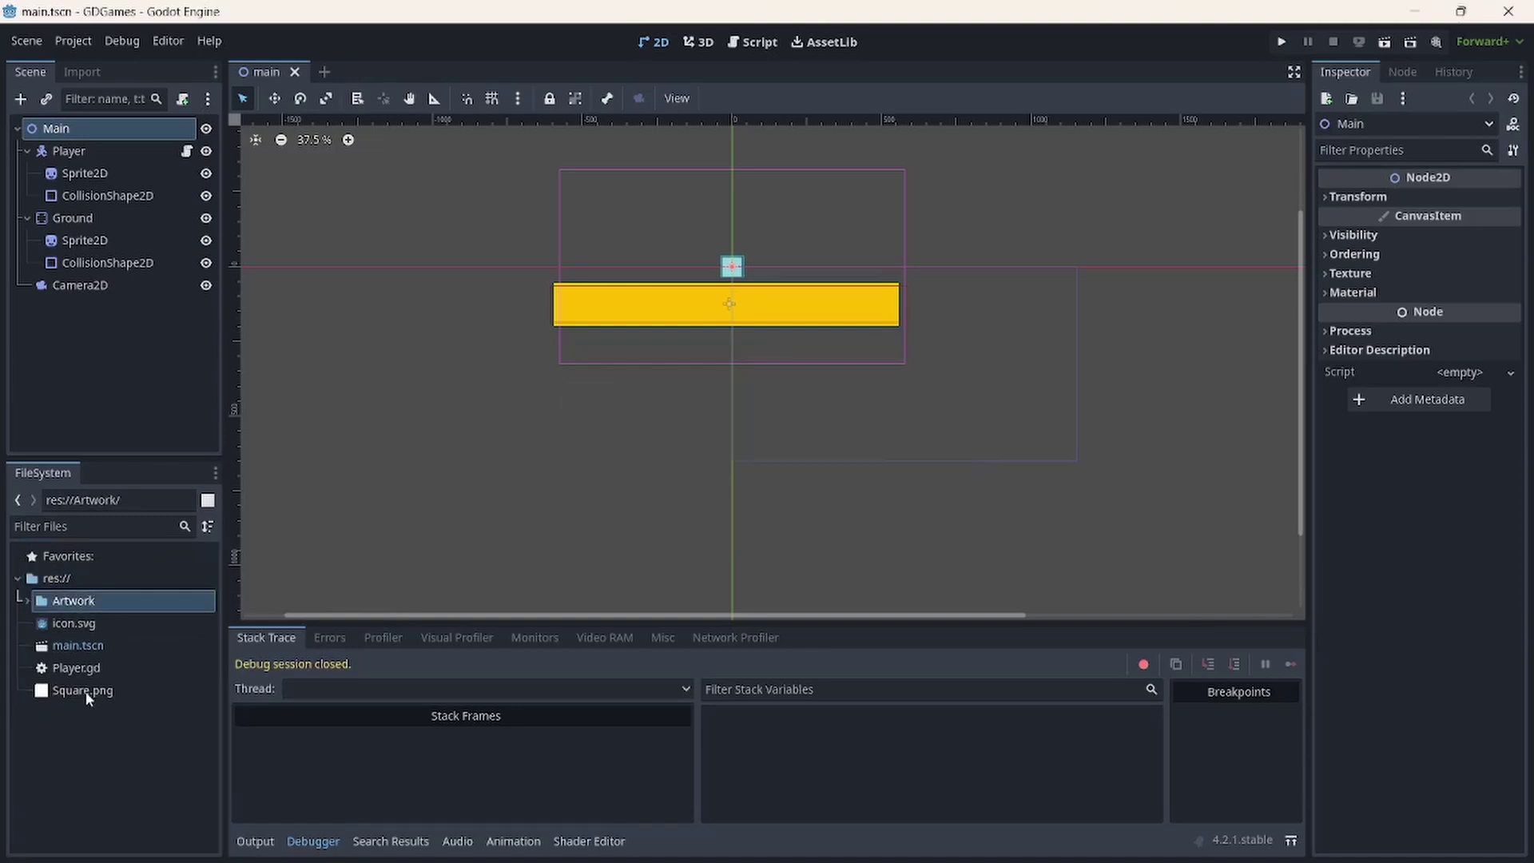
left_click_drag(88, 695, 90, 609)
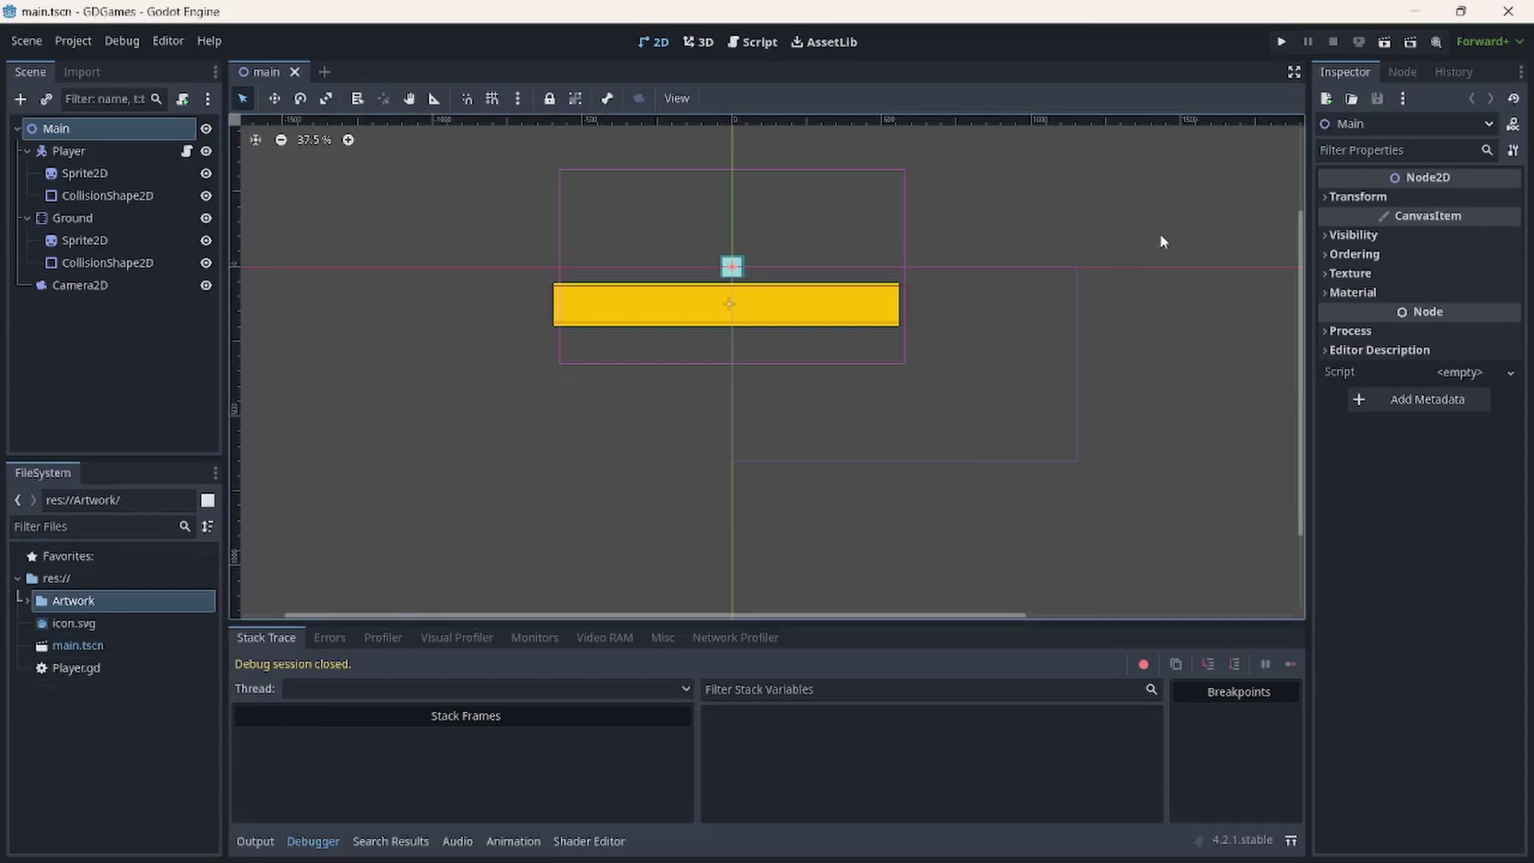
- Run the project and move the white player square left and right several times
left_click(1281, 43)
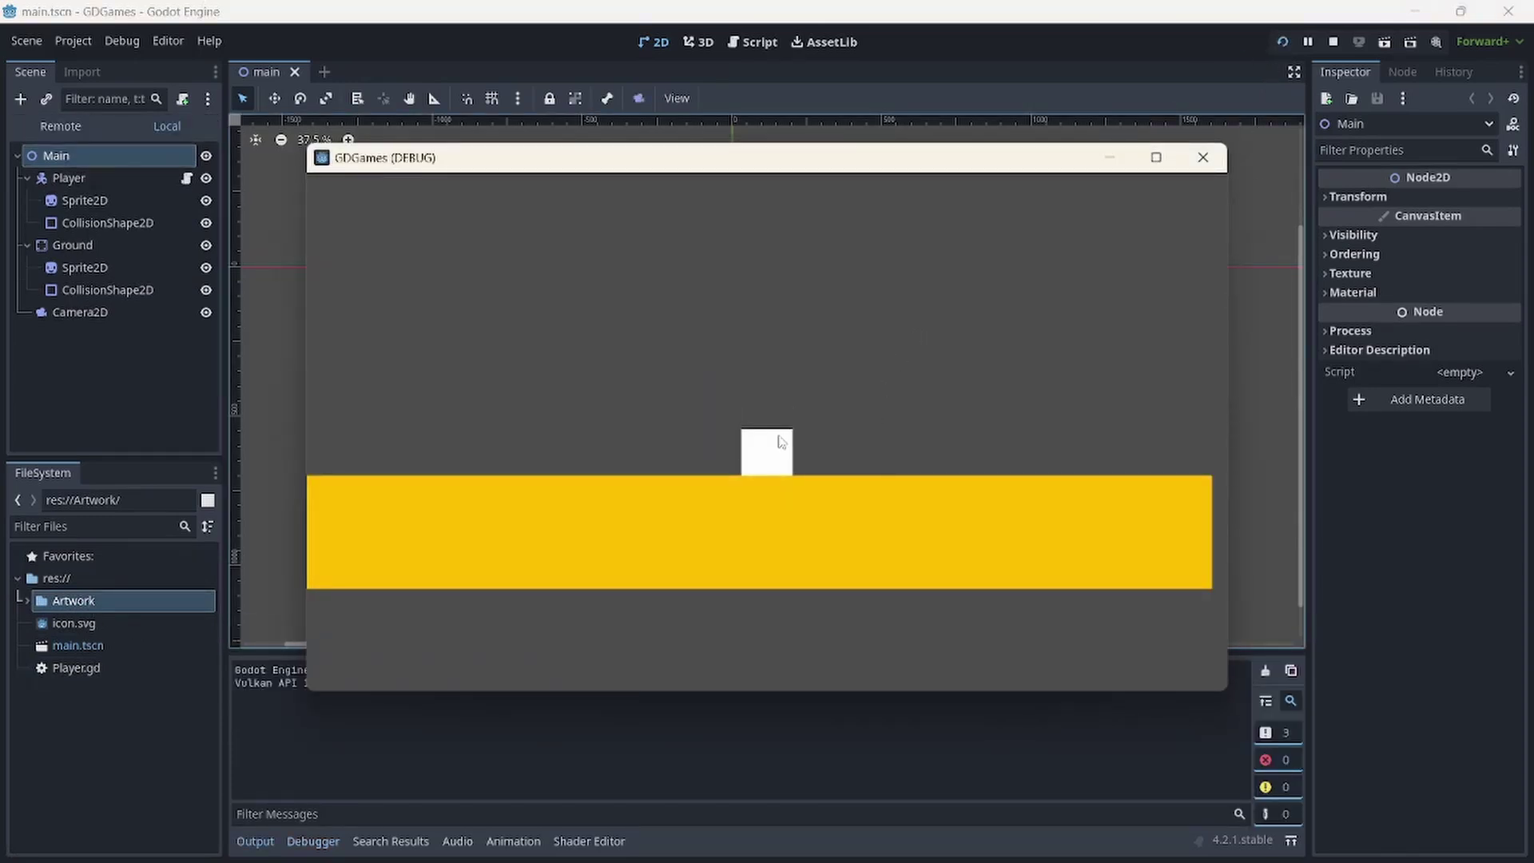
key("Left")
key("Right")
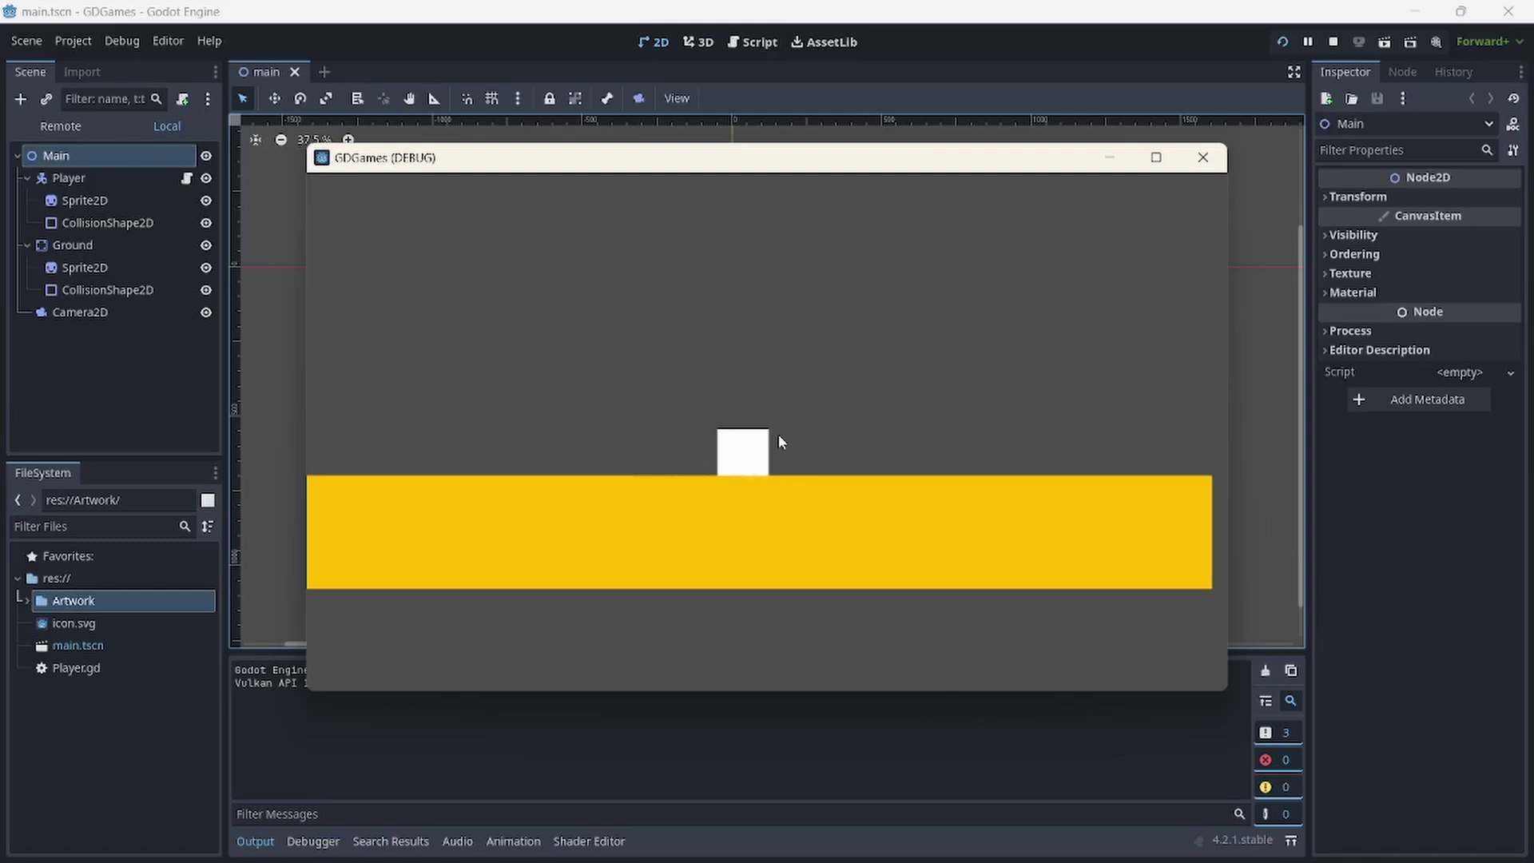
key("Left")
key("Right")
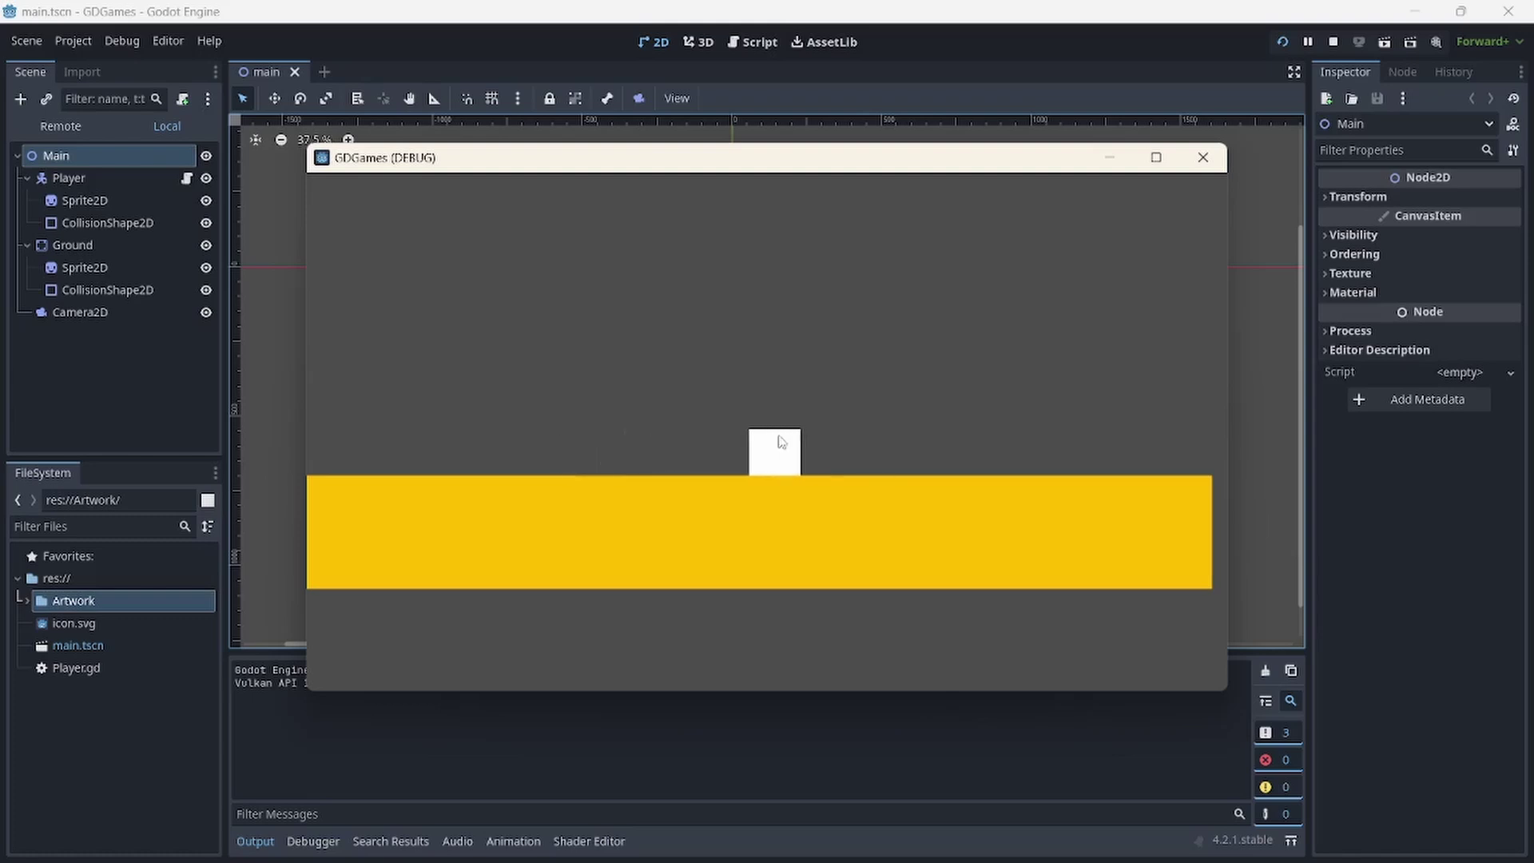
key("Left")
key("Right")
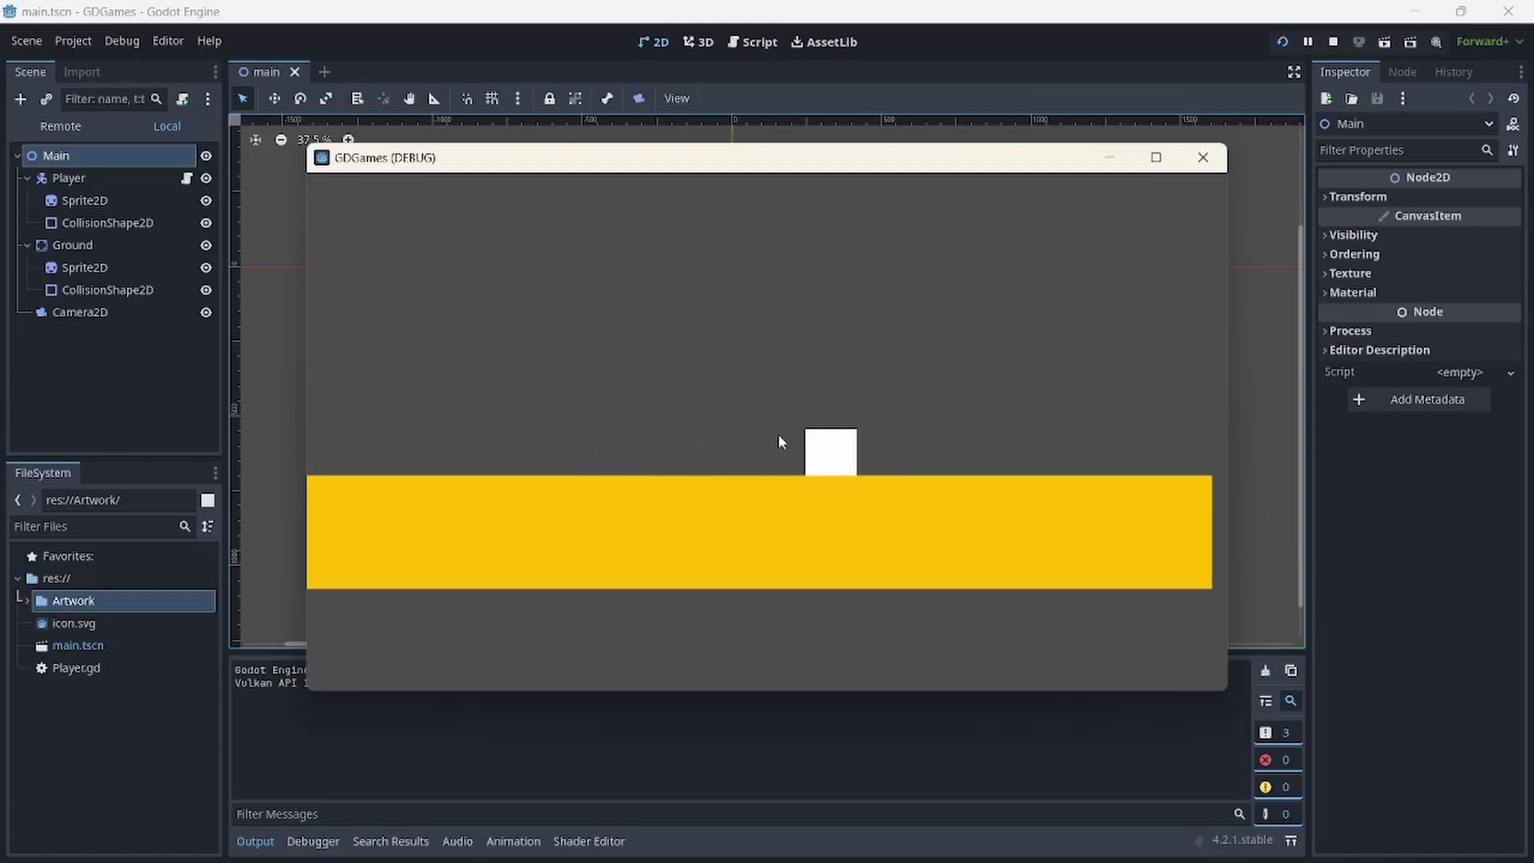
key("Left")
key("Right")
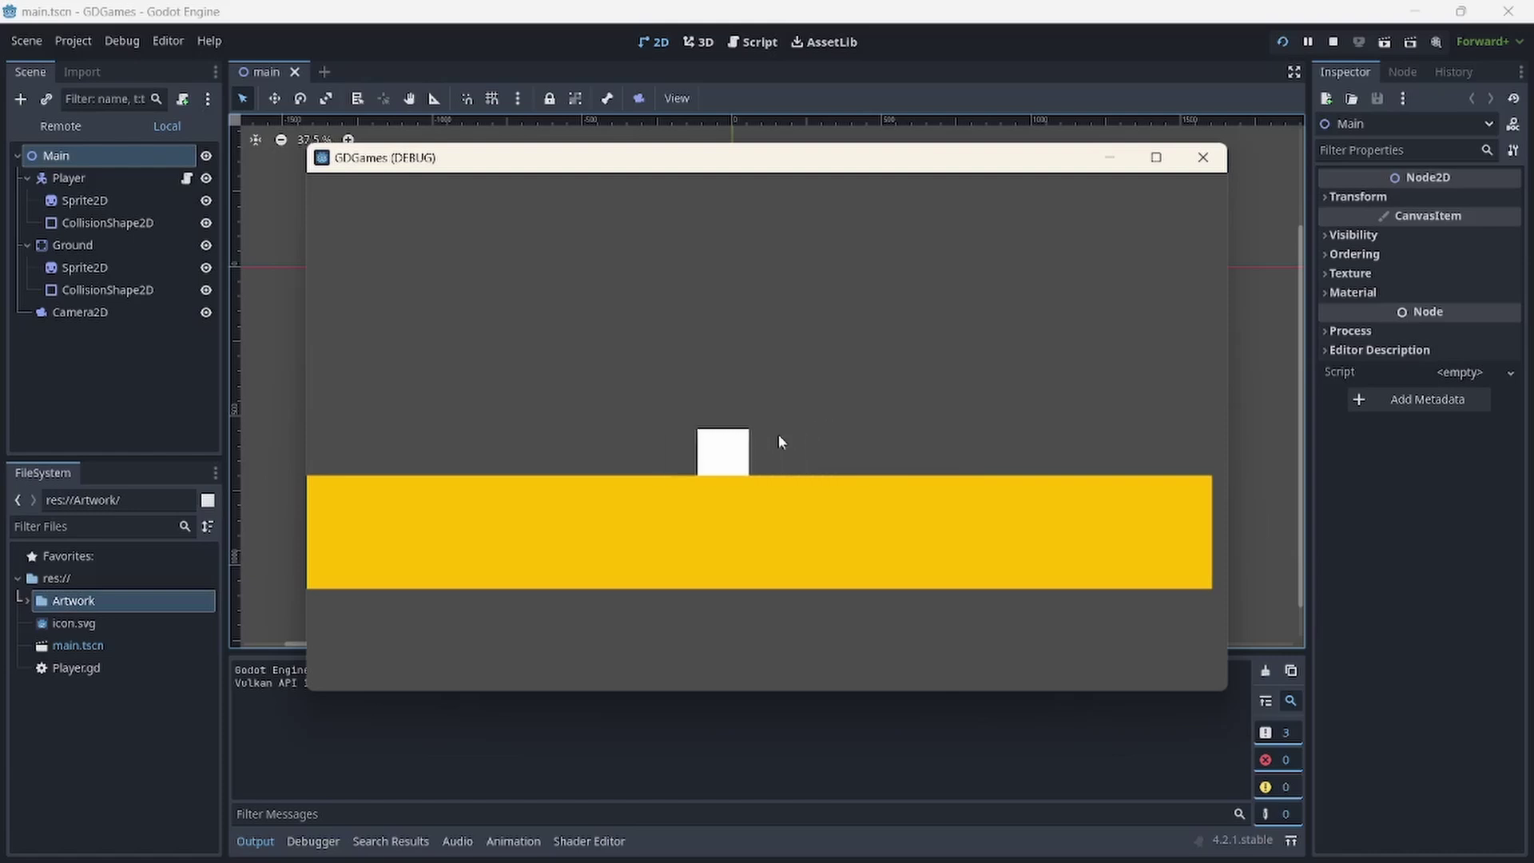
- Make the player square jump repeatedly while moving left and right over the yellow ground
key("space")
key("Left")
key("space")
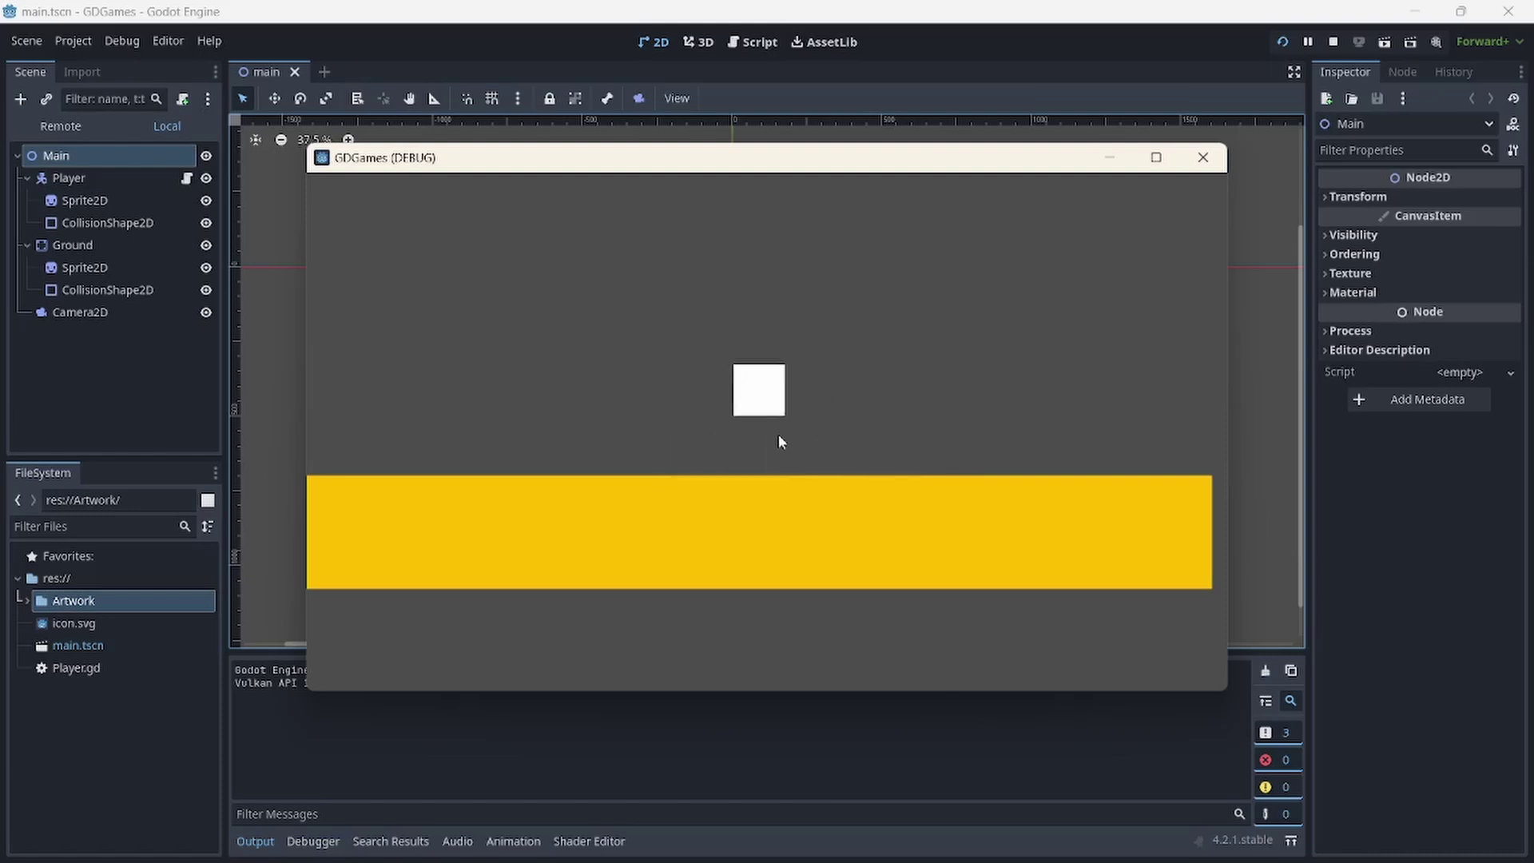
key("space")
key("Right")
key("space")
key("Left")
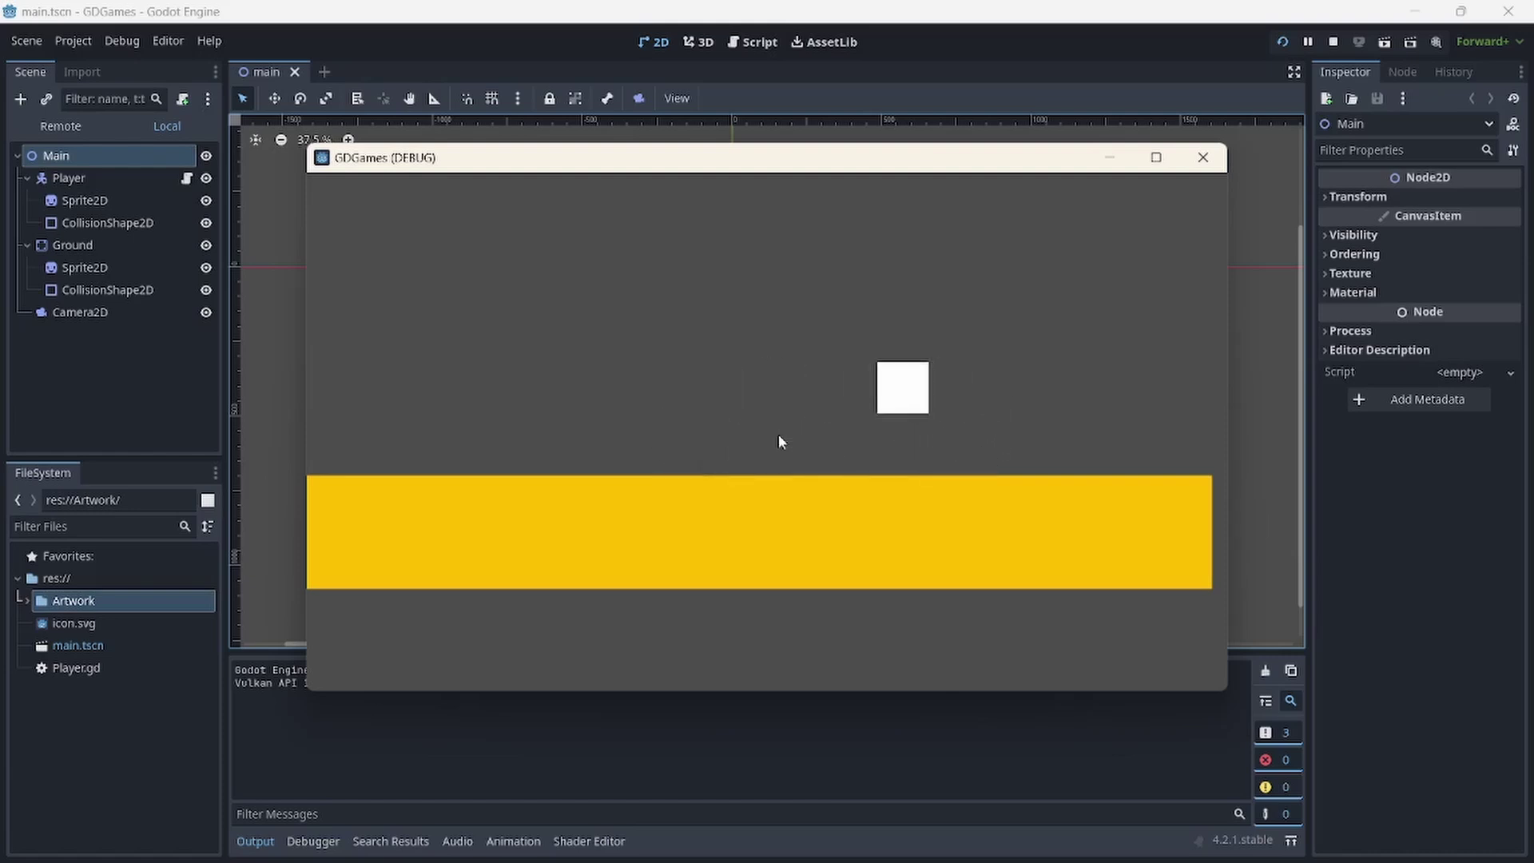
- Close the game window, create a Scenes folder in res://, and move main.tscn into it
left_click(1202, 157)
left_click(50, 580)
right_click(50, 580)
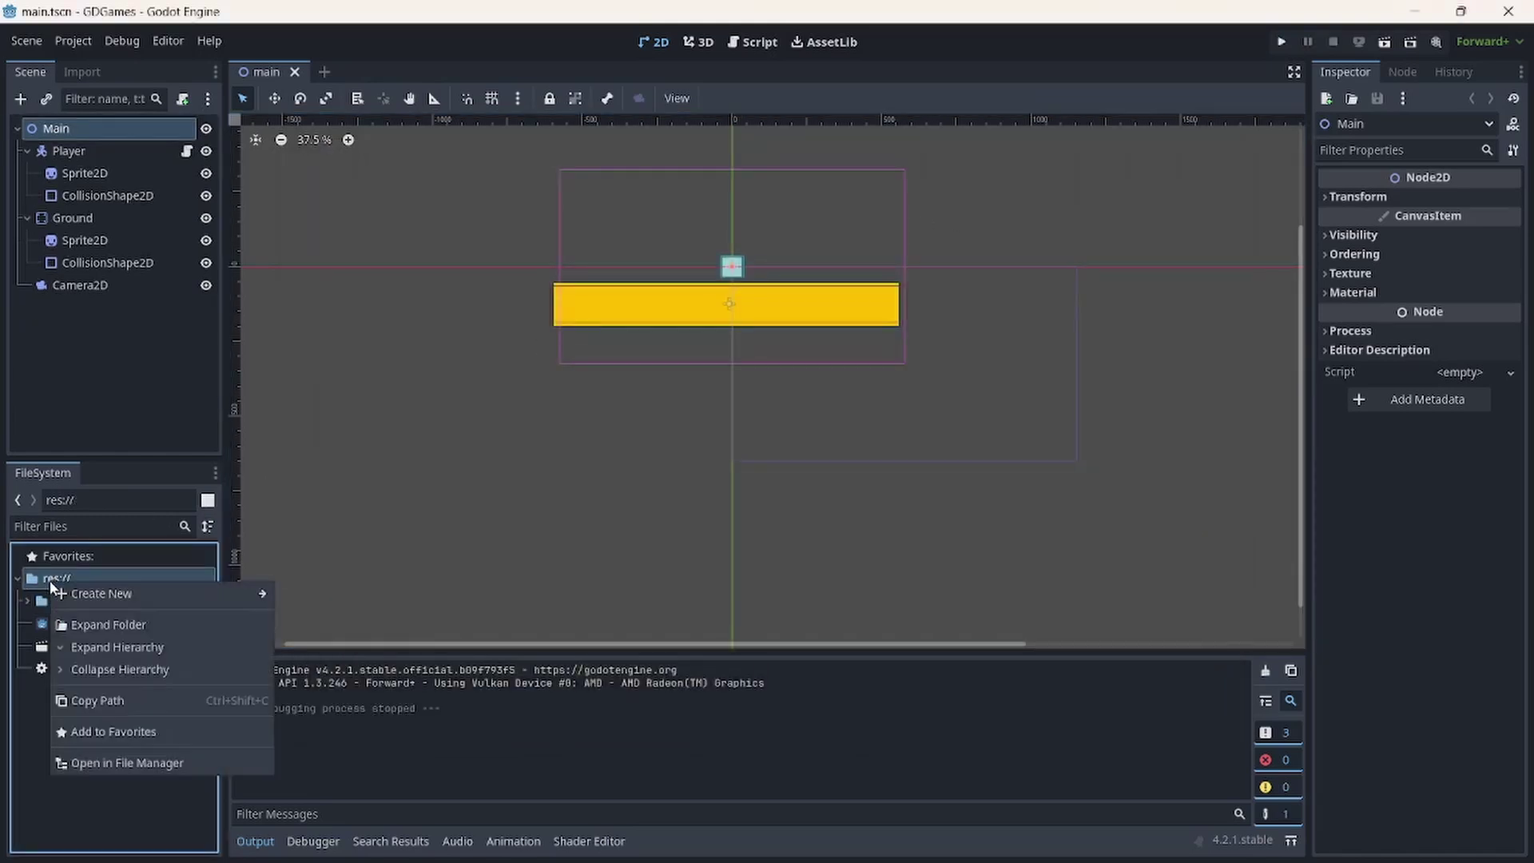
mouse_move(116, 601)
left_click(316, 593)
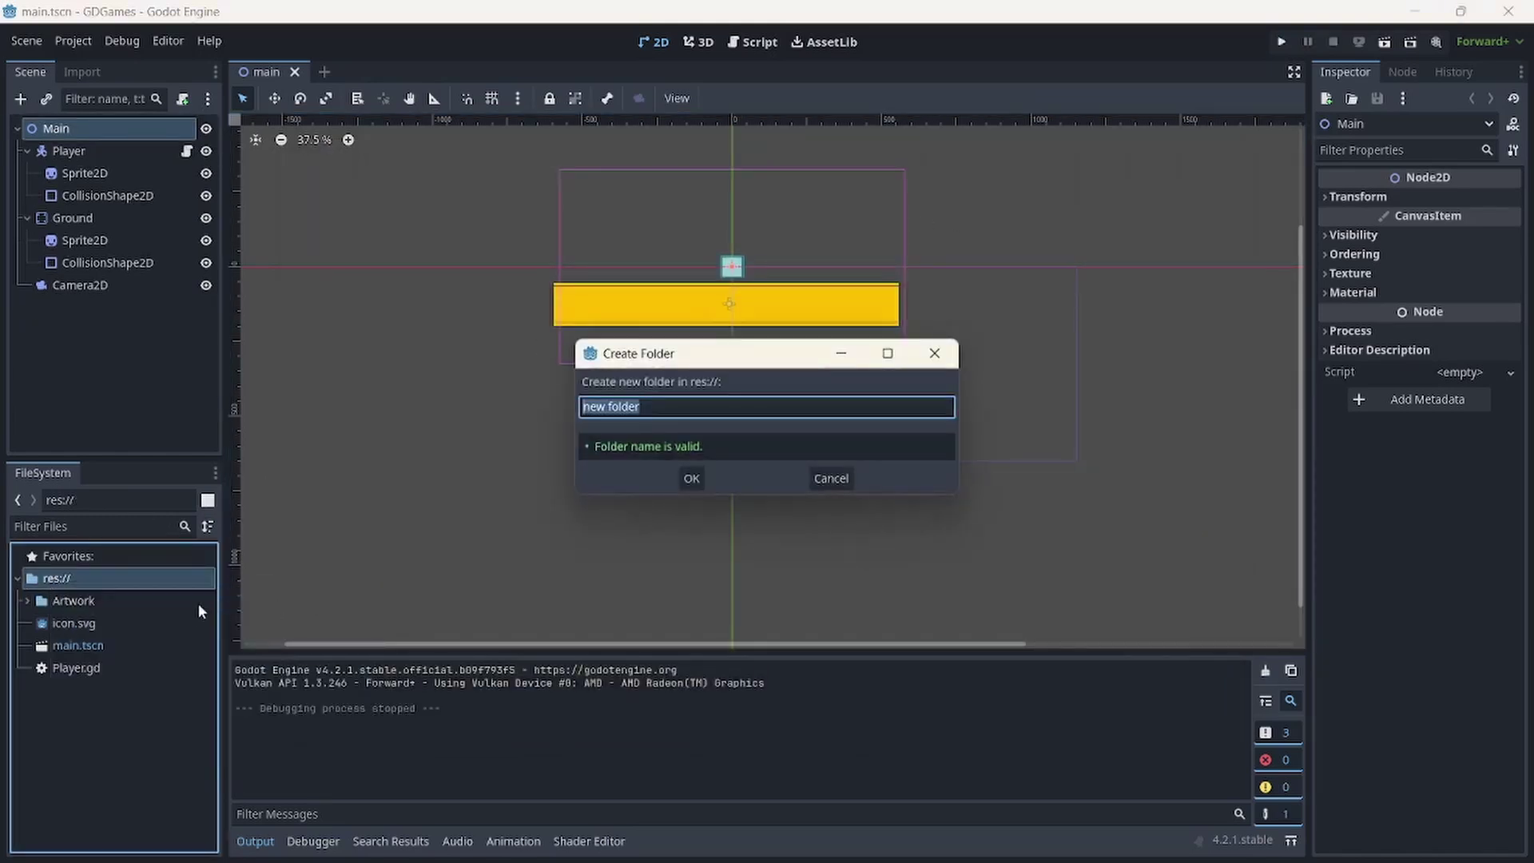
type("Scenes")
key("Return")
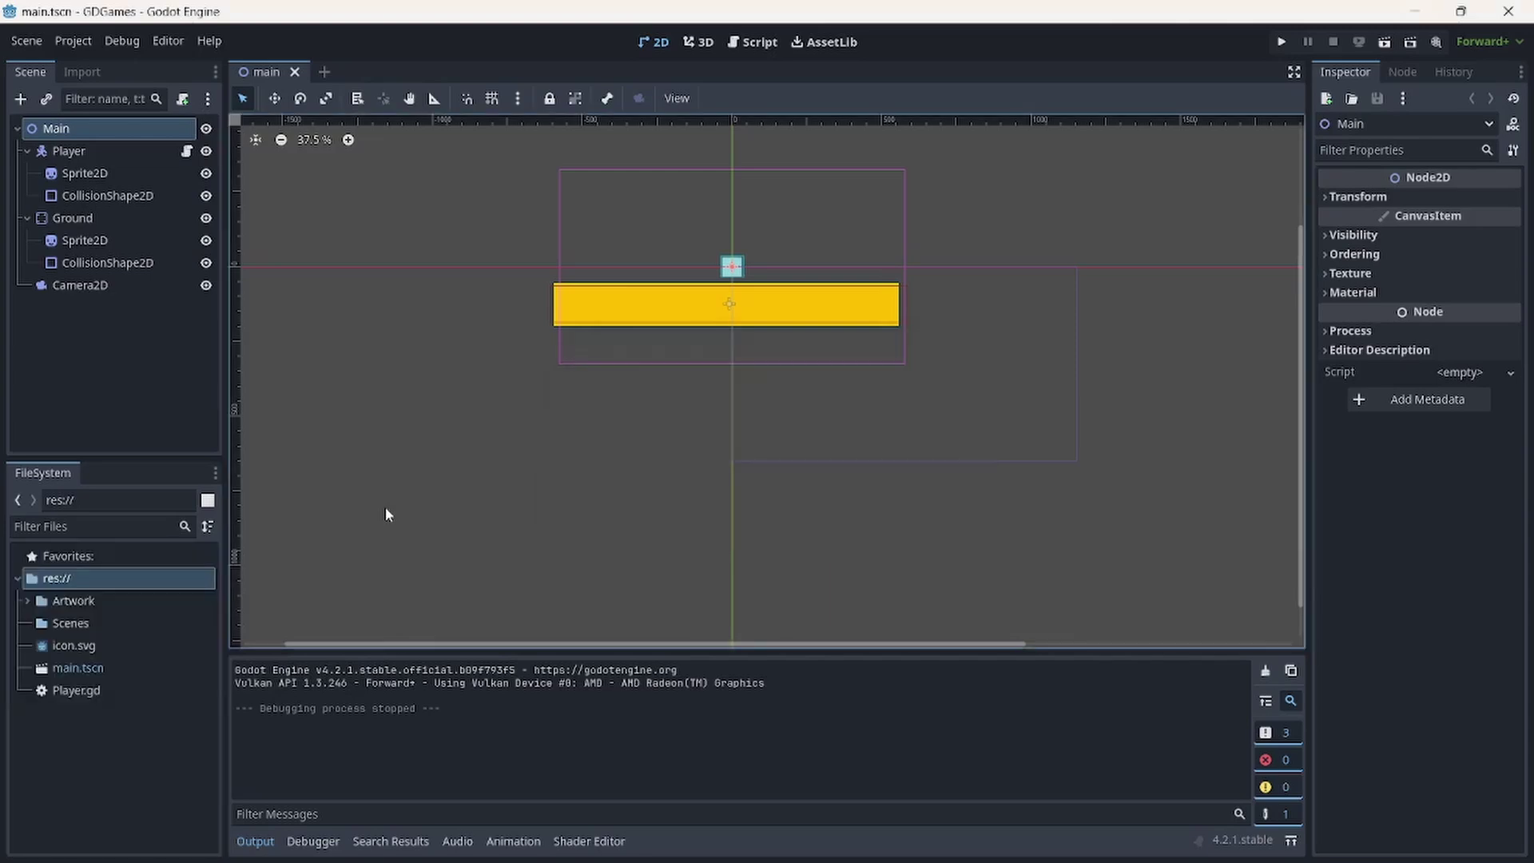
left_click(68, 668)
left_click_drag(67, 666, 72, 624)
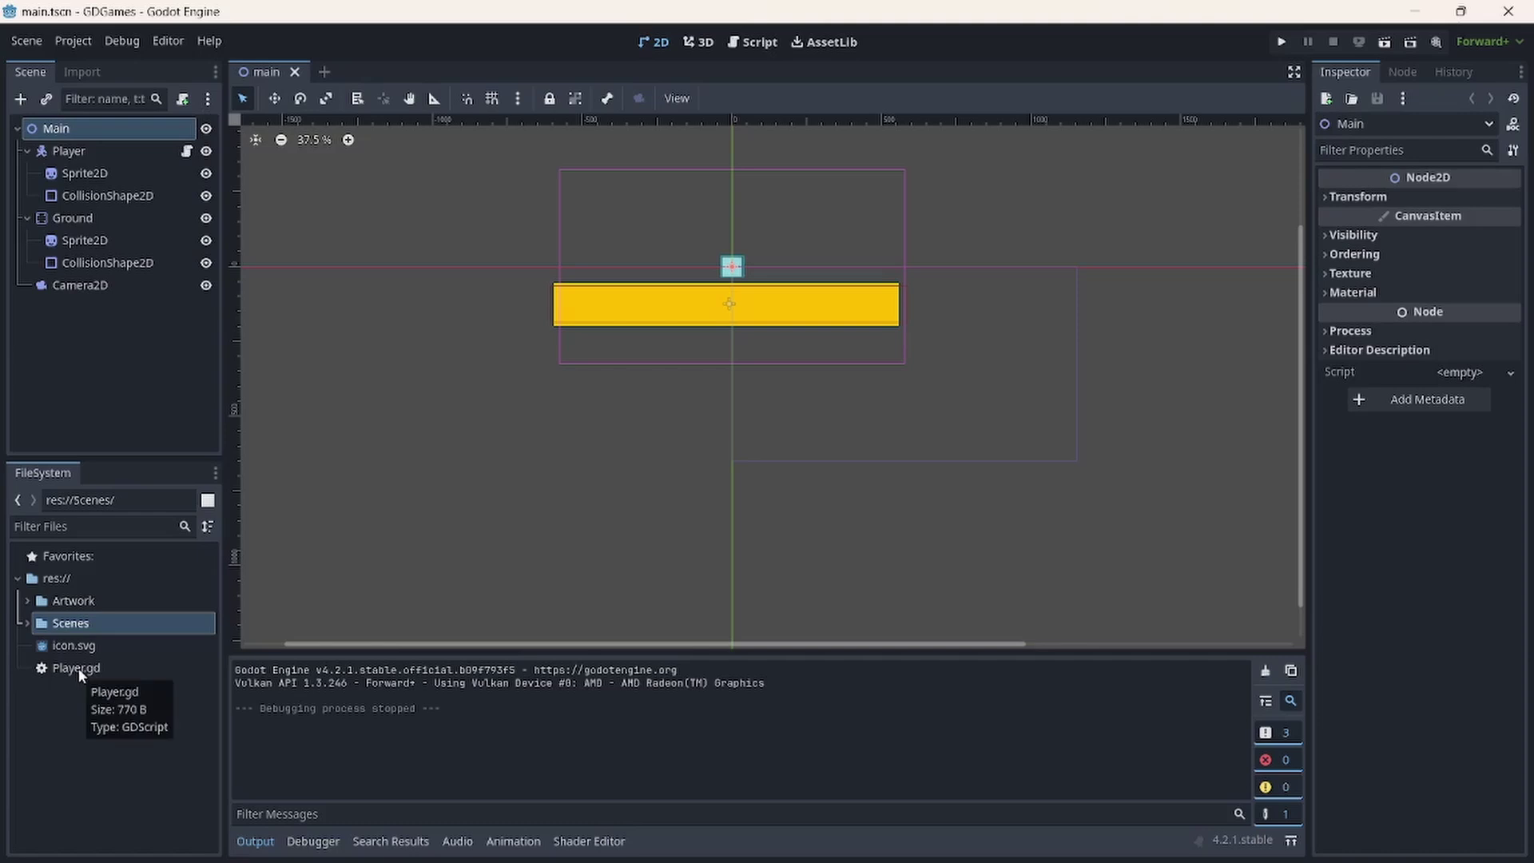
- Create a Scripts folder in res://, correcting a typo in its name, and move Player.gd into it
right_click(56, 578)
mouse_move(252, 591)
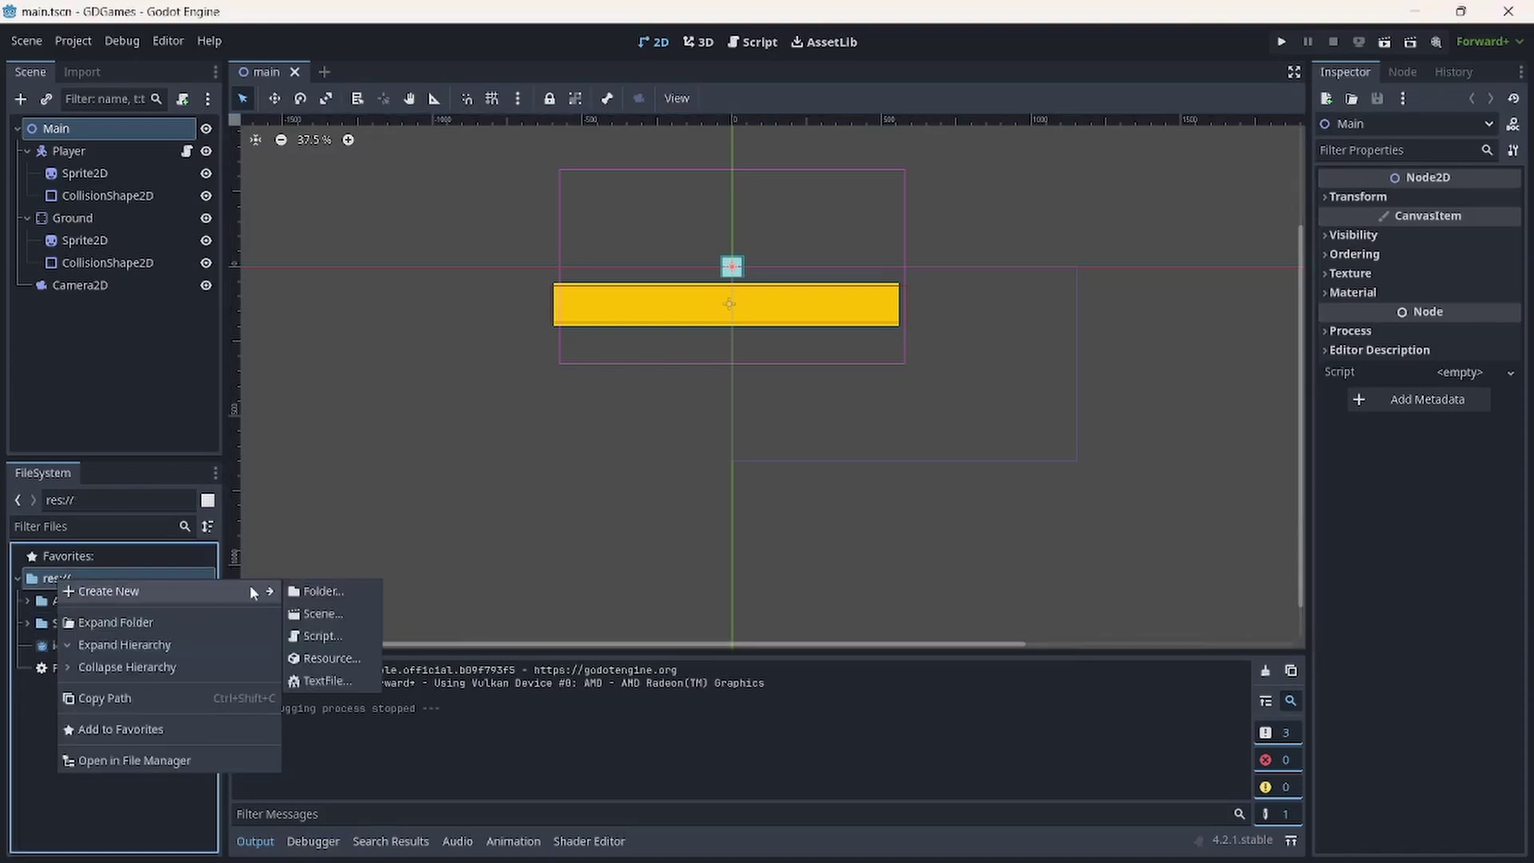
left_click(315, 592)
type("Scrk;t\\")
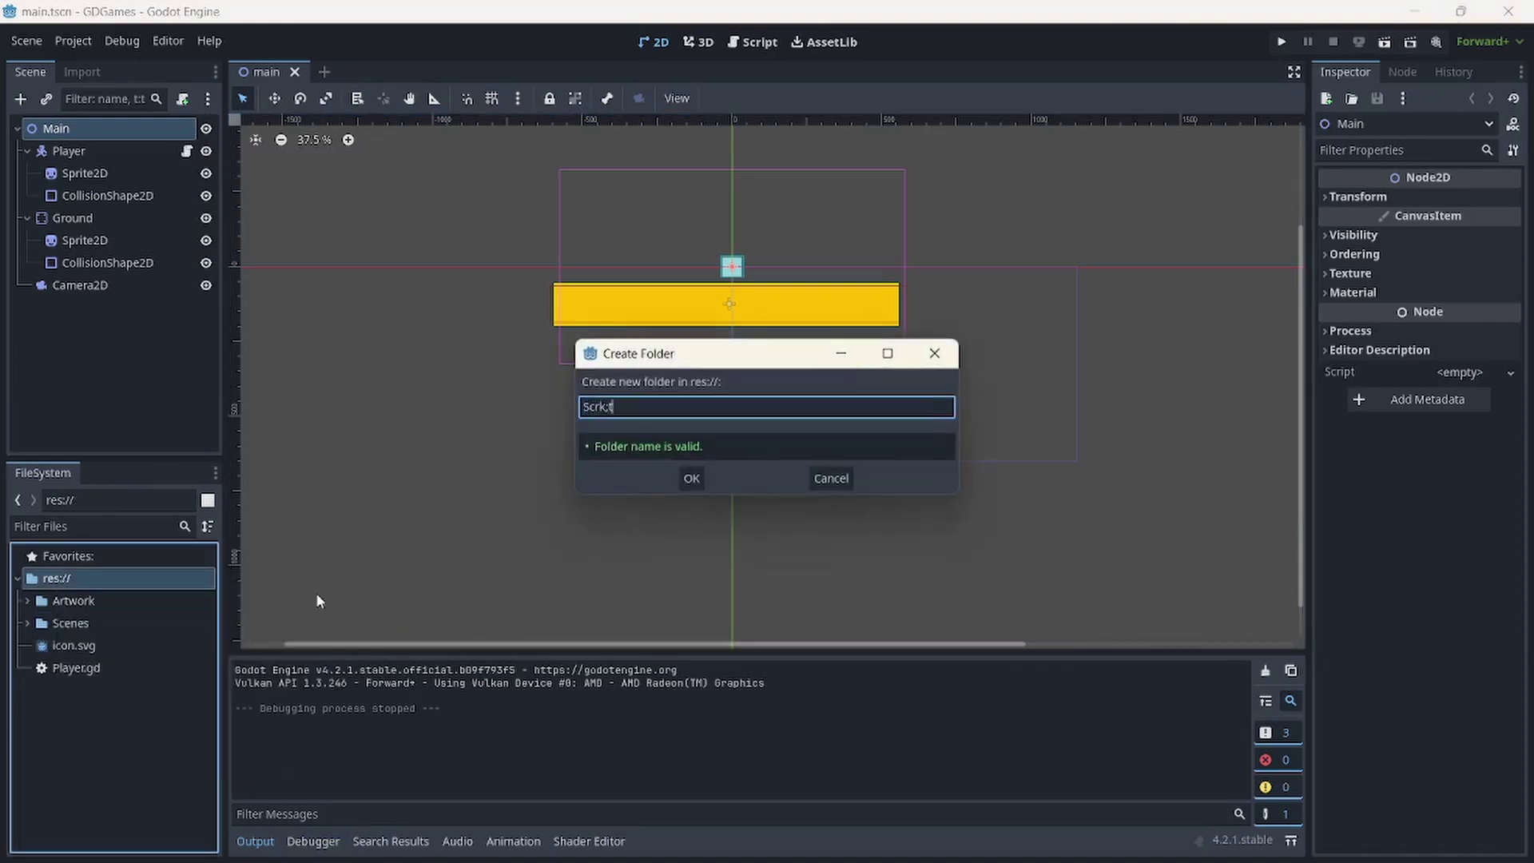
key("BackSpace")
key("BackSpace")
key("BackSpace")
key("BackSpace")
type("ipts")
key("Return")
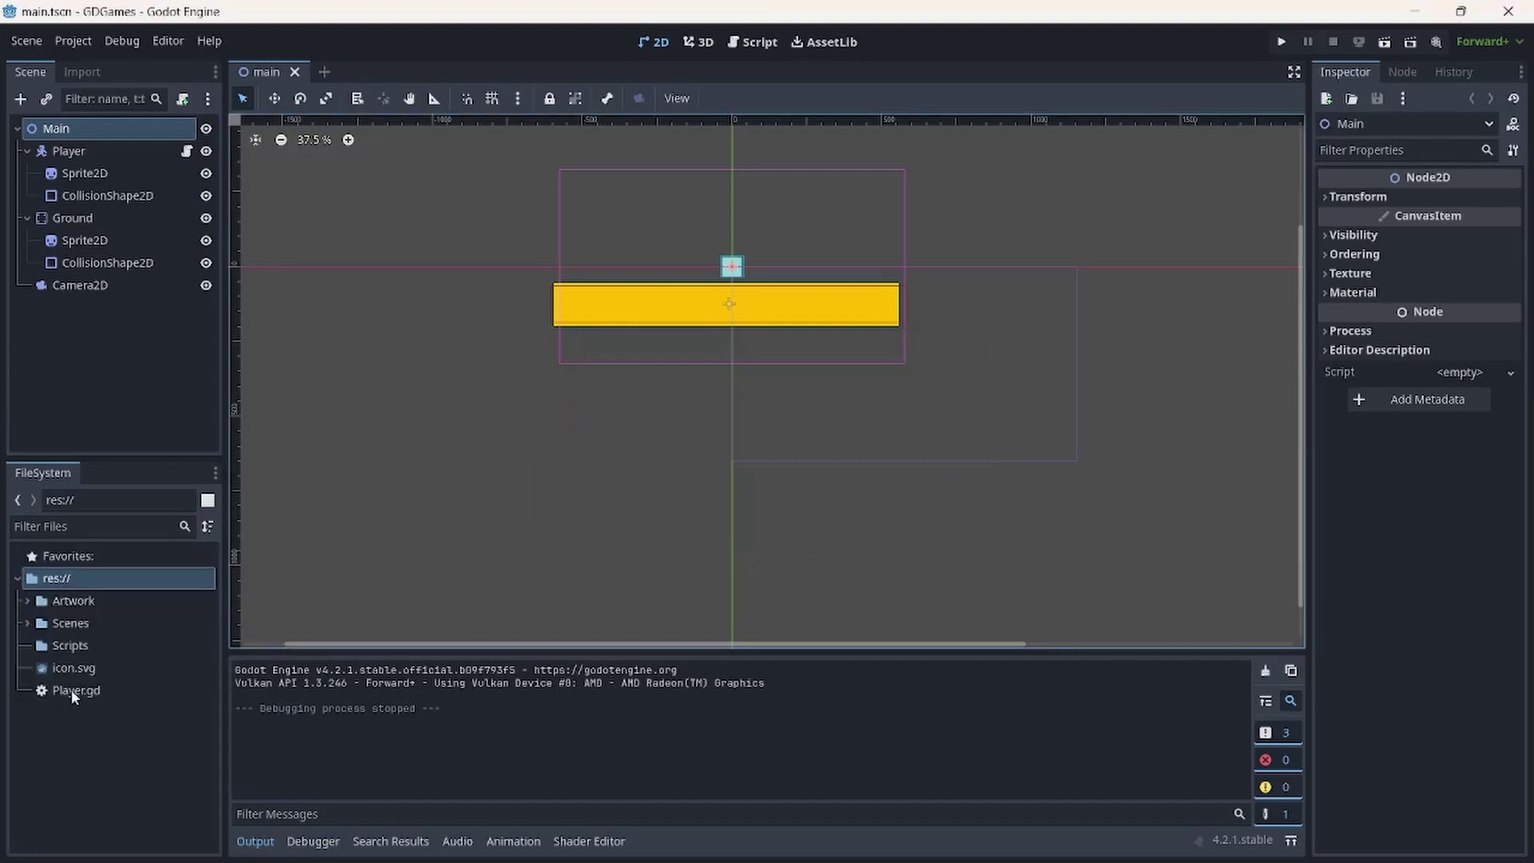
left_click_drag(70, 688, 80, 648)
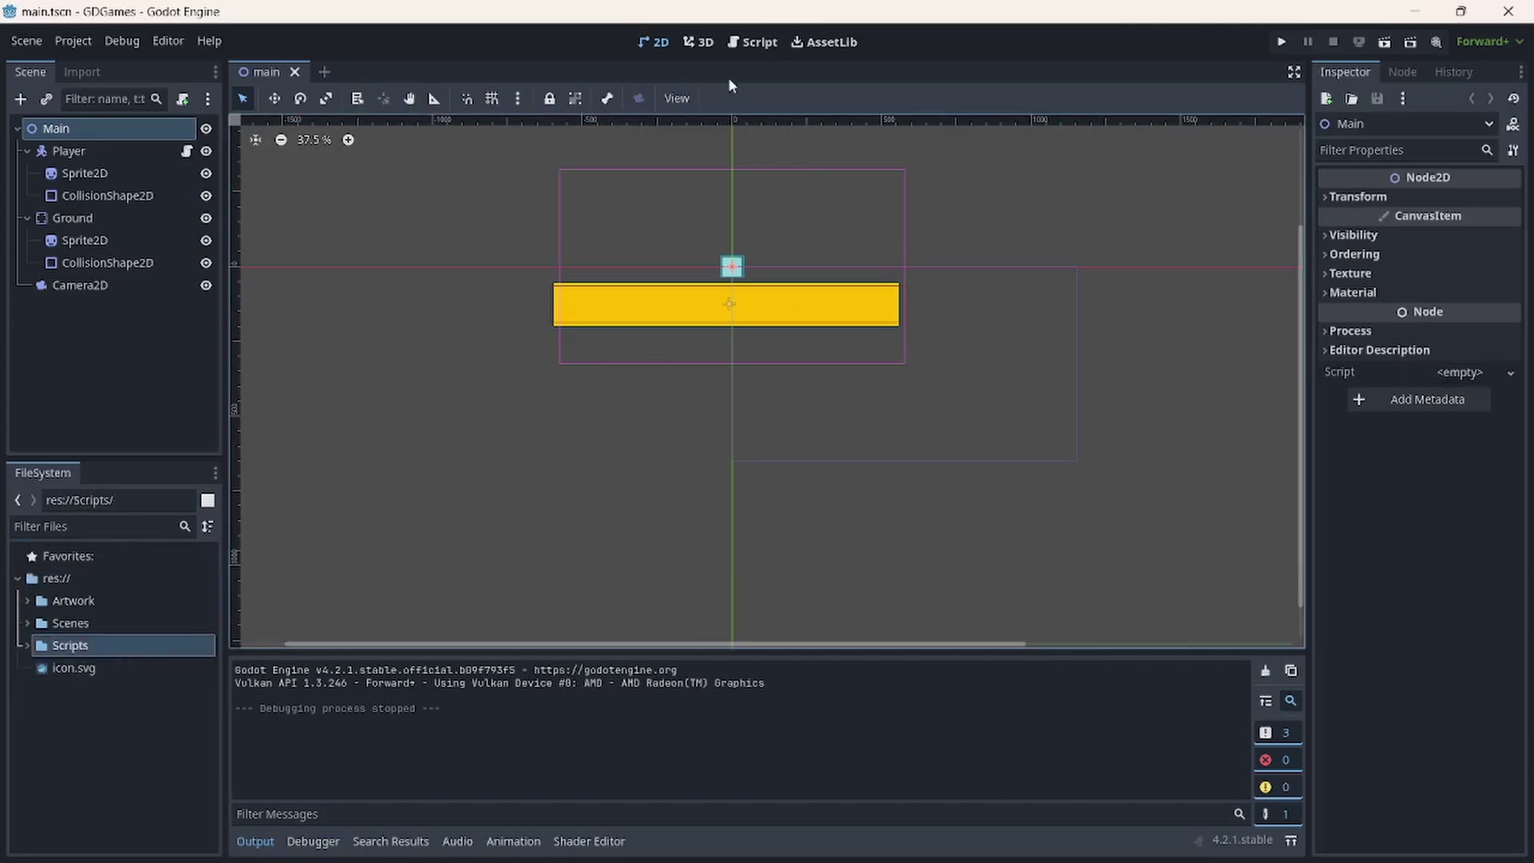
- Switch back and forth between the Script and 2D workspaces, ending in 2D
left_click(755, 42)
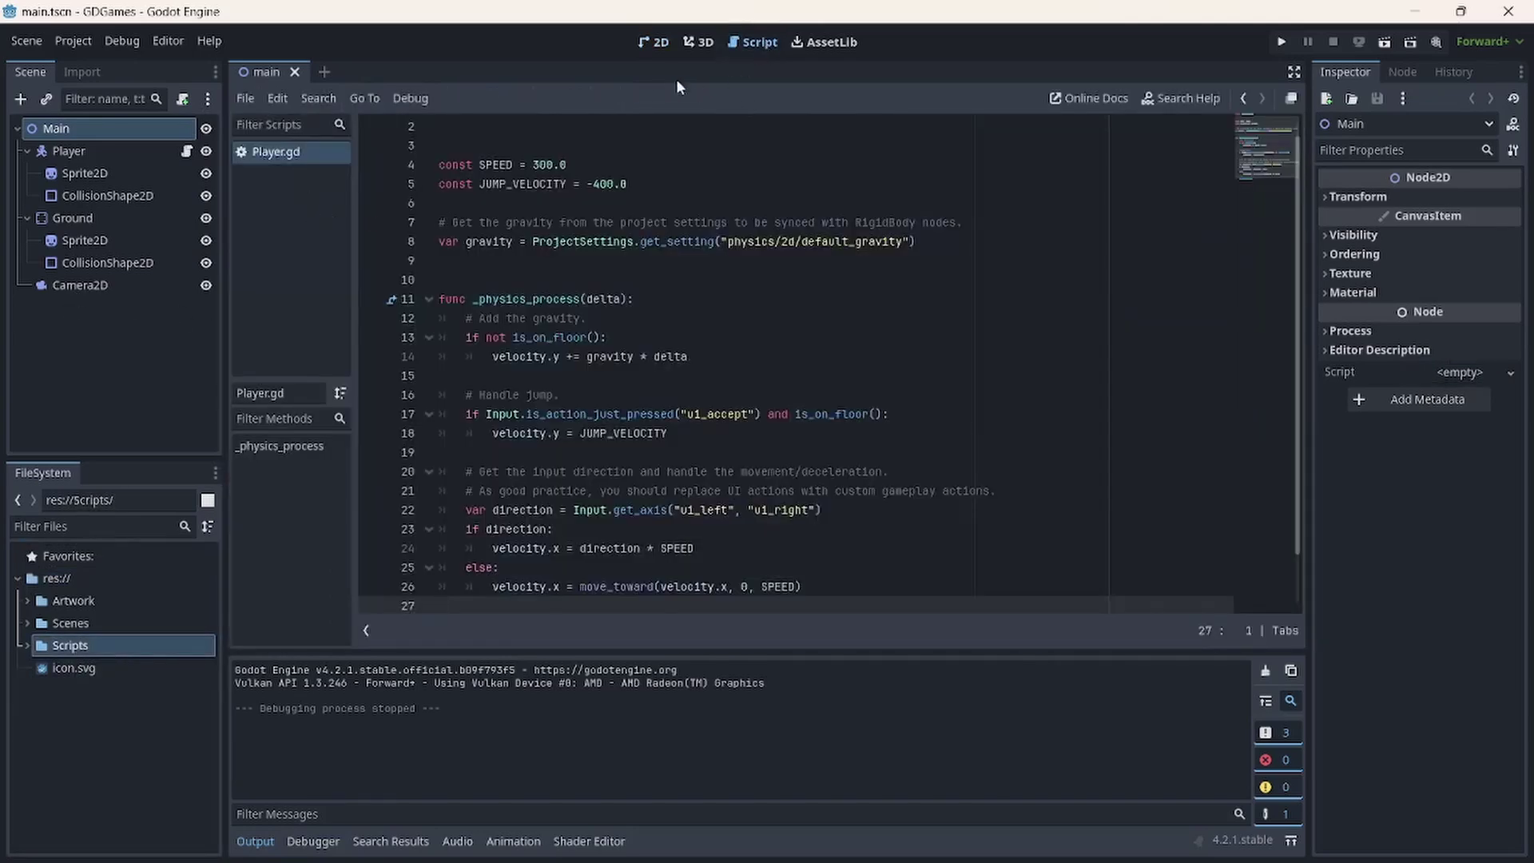
left_click(654, 42)
left_click(753, 42)
left_click(653, 42)
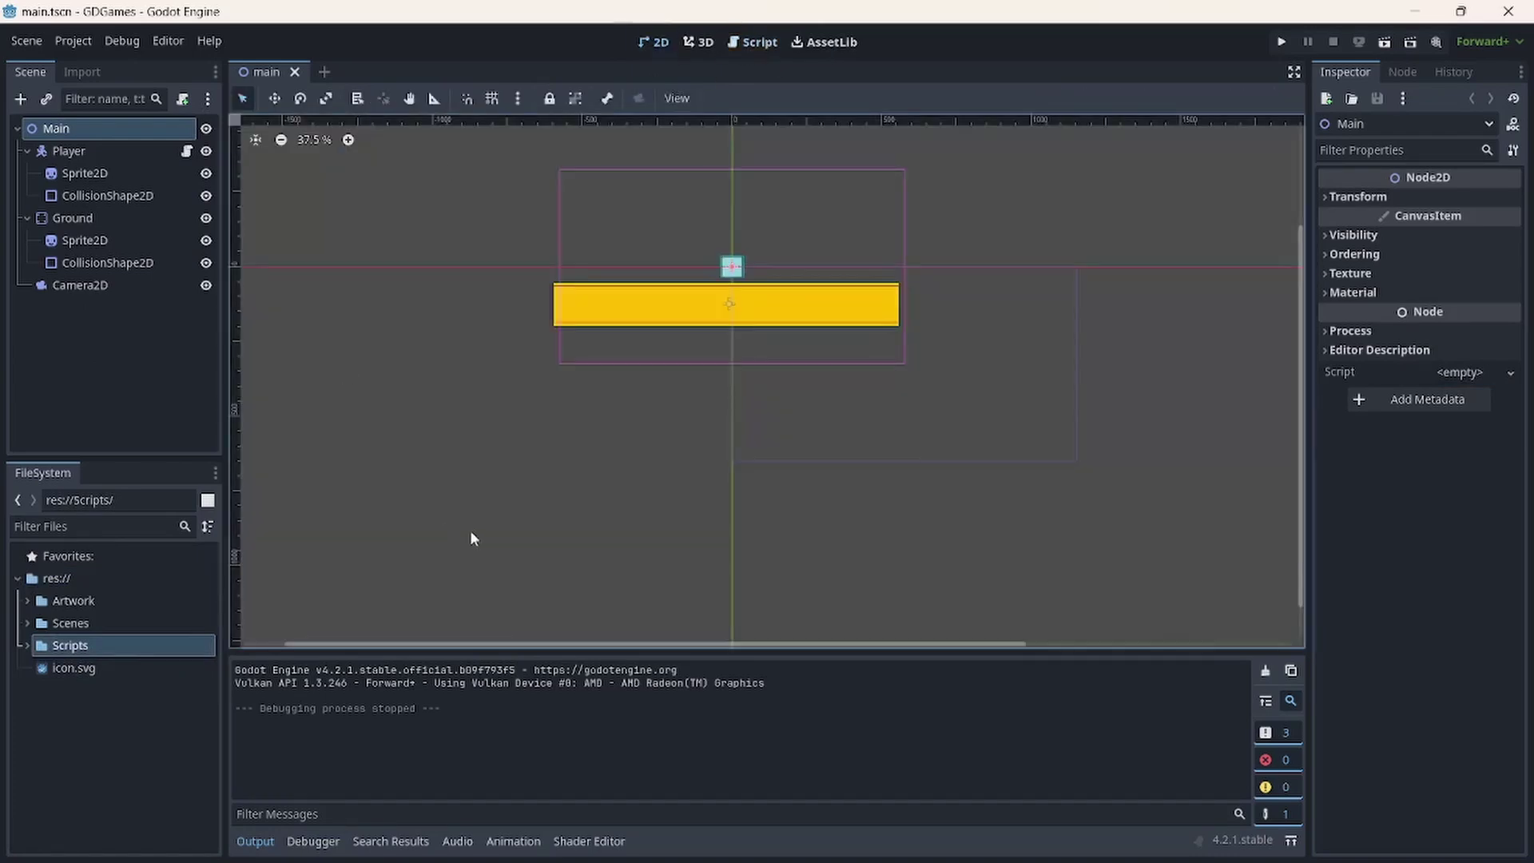
- Run the current scene, hop the square left and right, then close the game window
left_click(1382, 42)
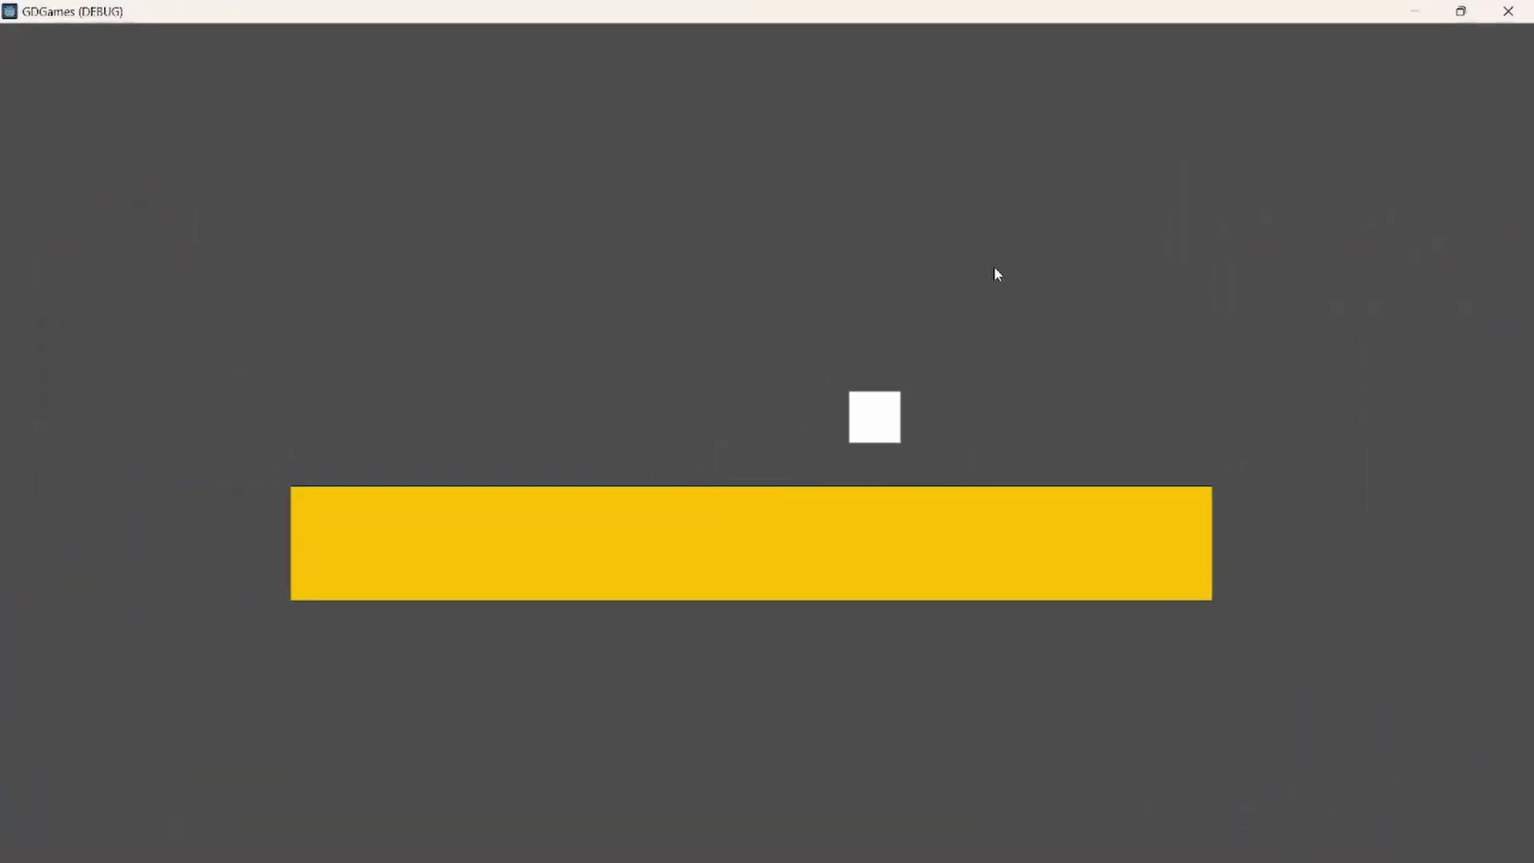
key("space")
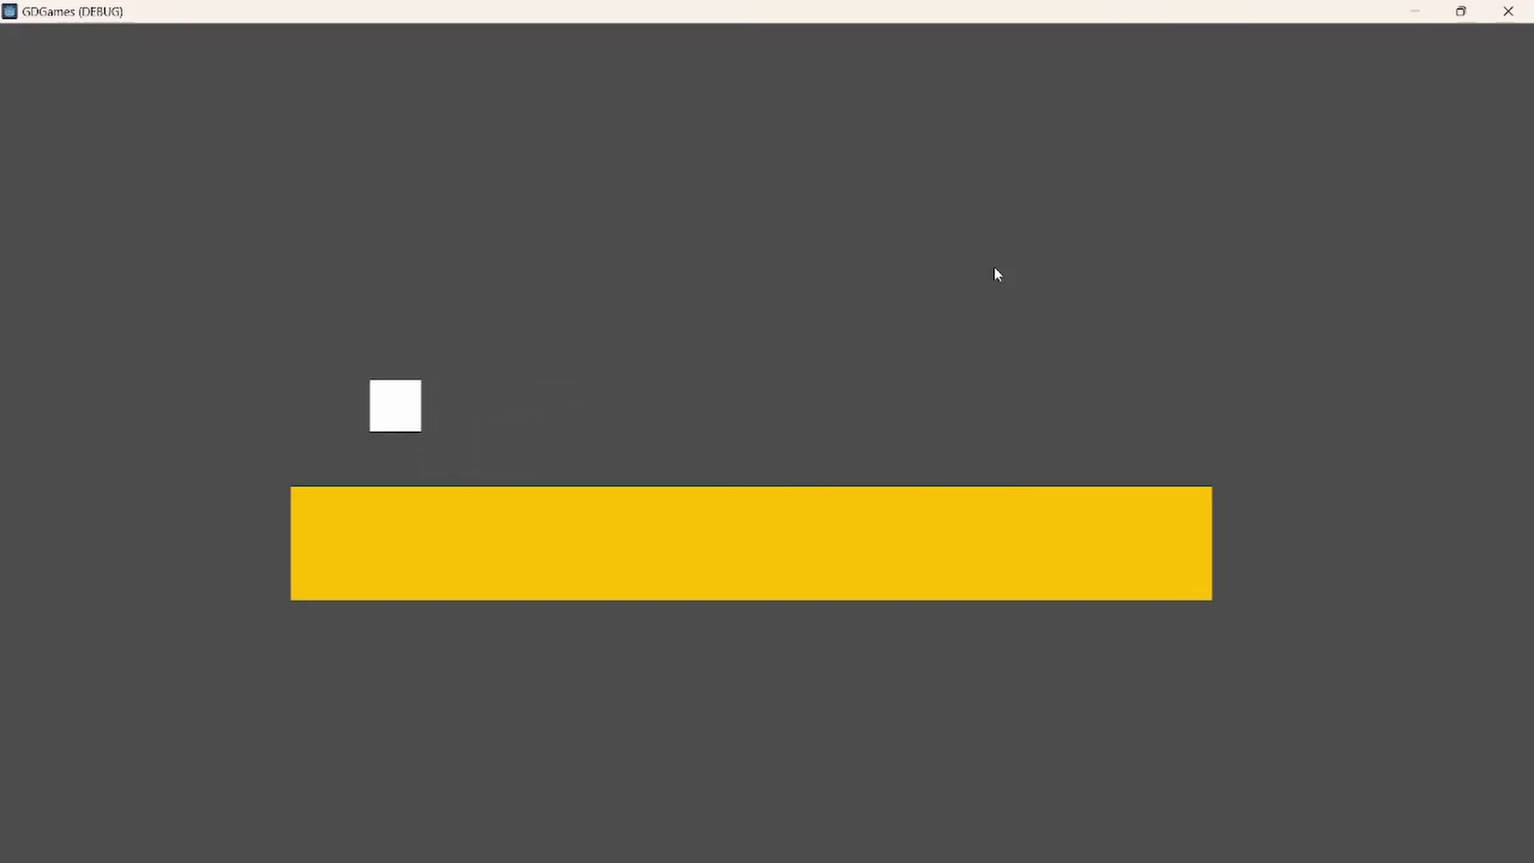
key("Right")
key("space")
key("Right")
key("space")
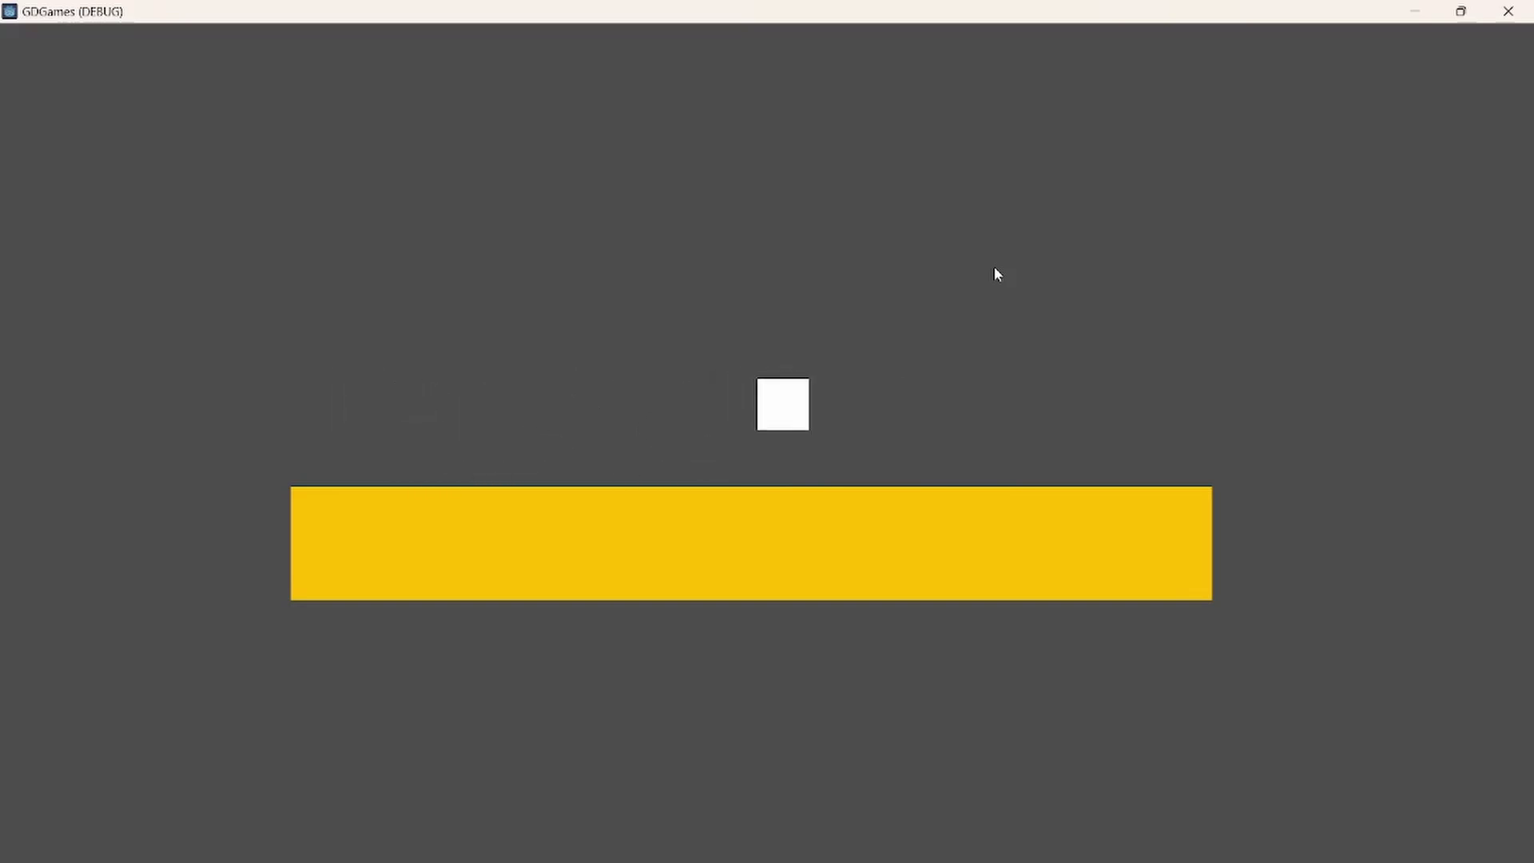
left_click(1508, 11)
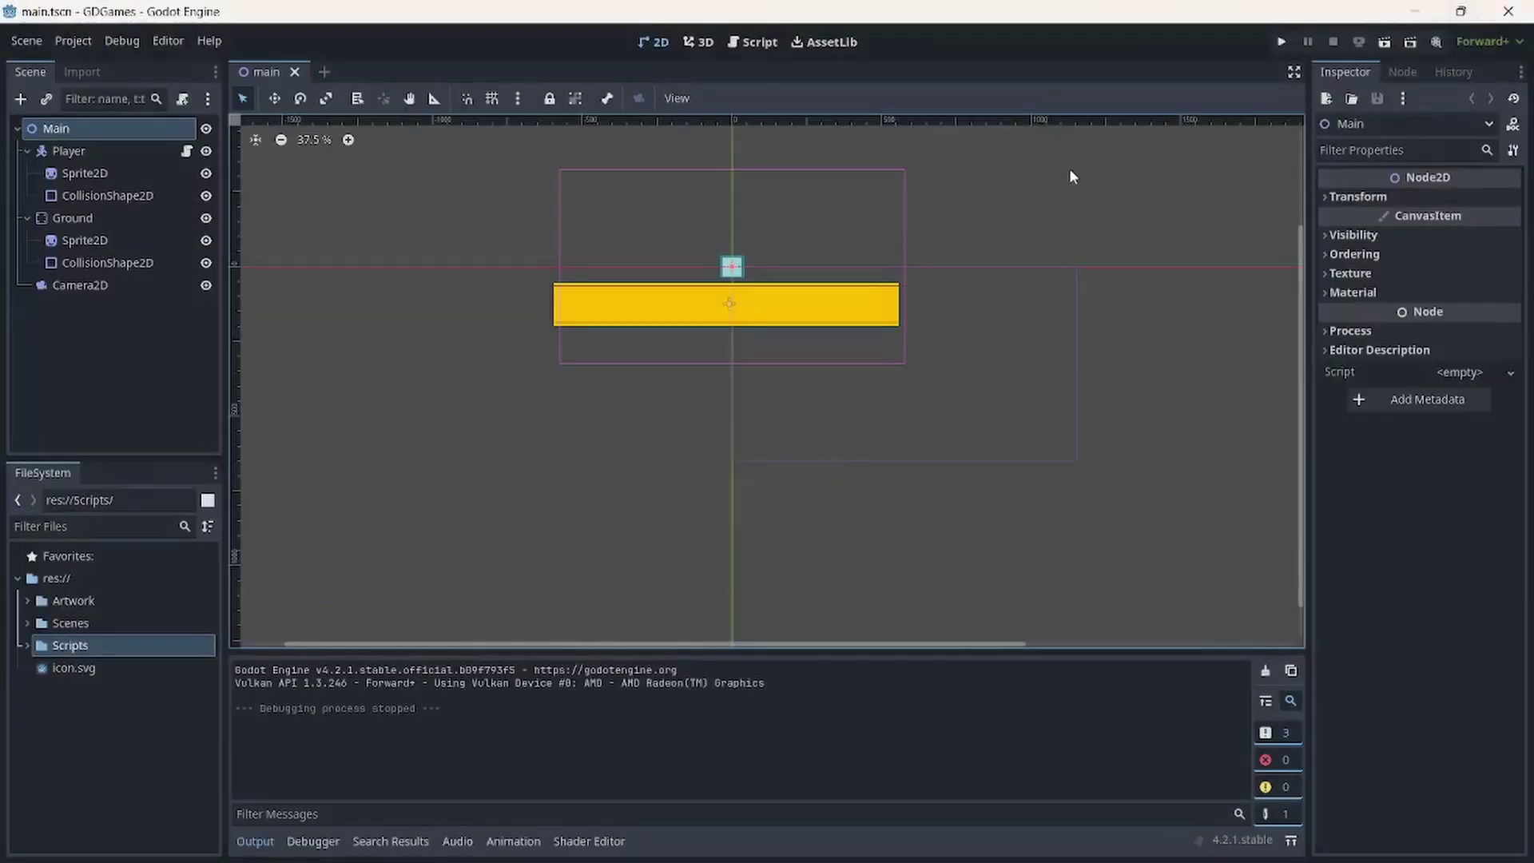
- Expand and collapse Scripts and Scenes, then expand Artwork and select Ground.png
left_click(28, 645)
left_click(27, 645)
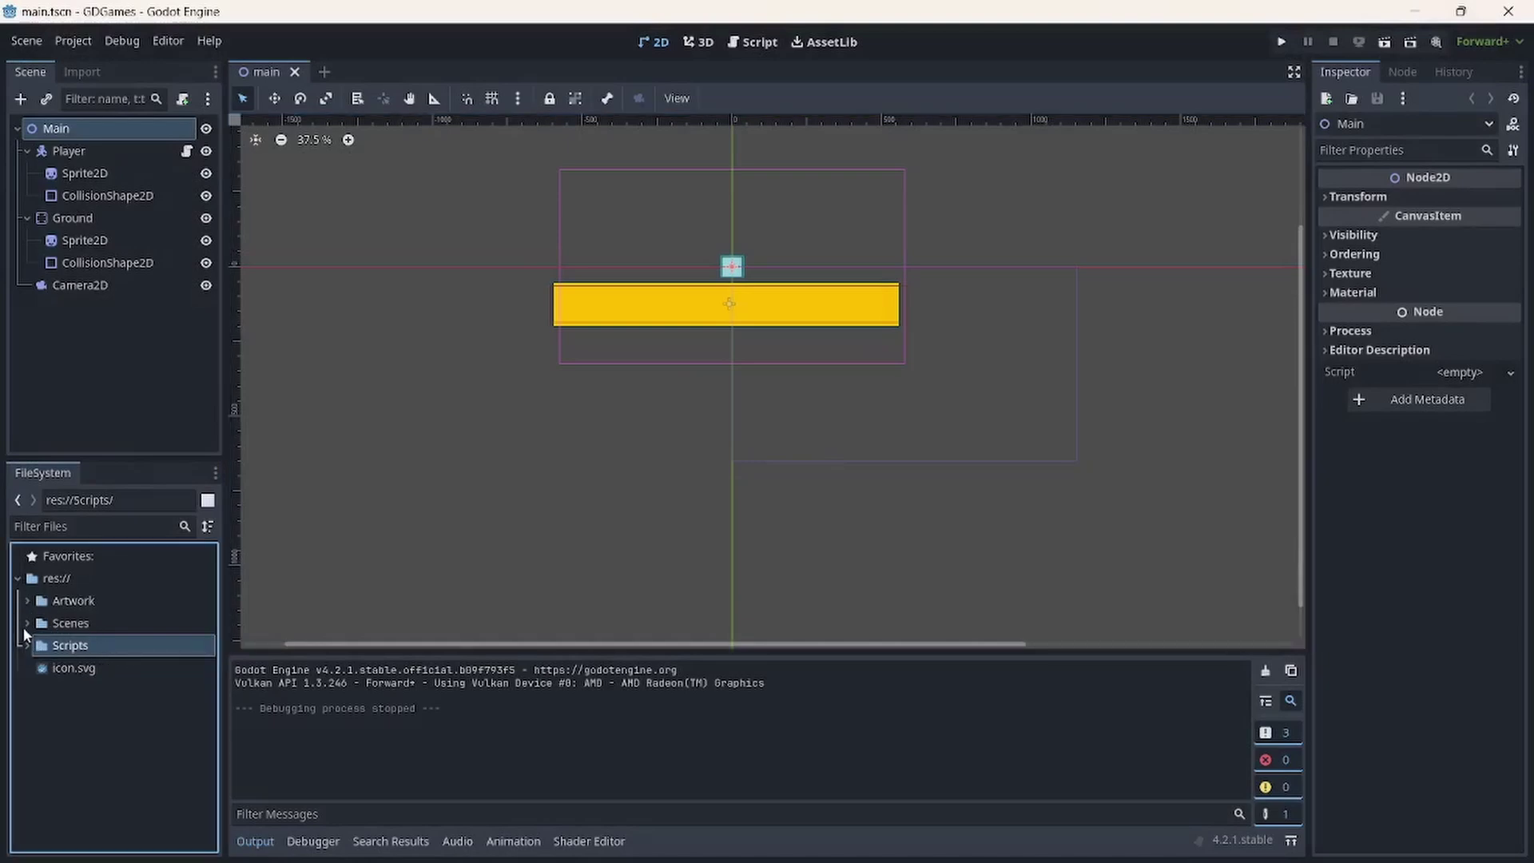
left_click(27, 623)
left_click(27, 623)
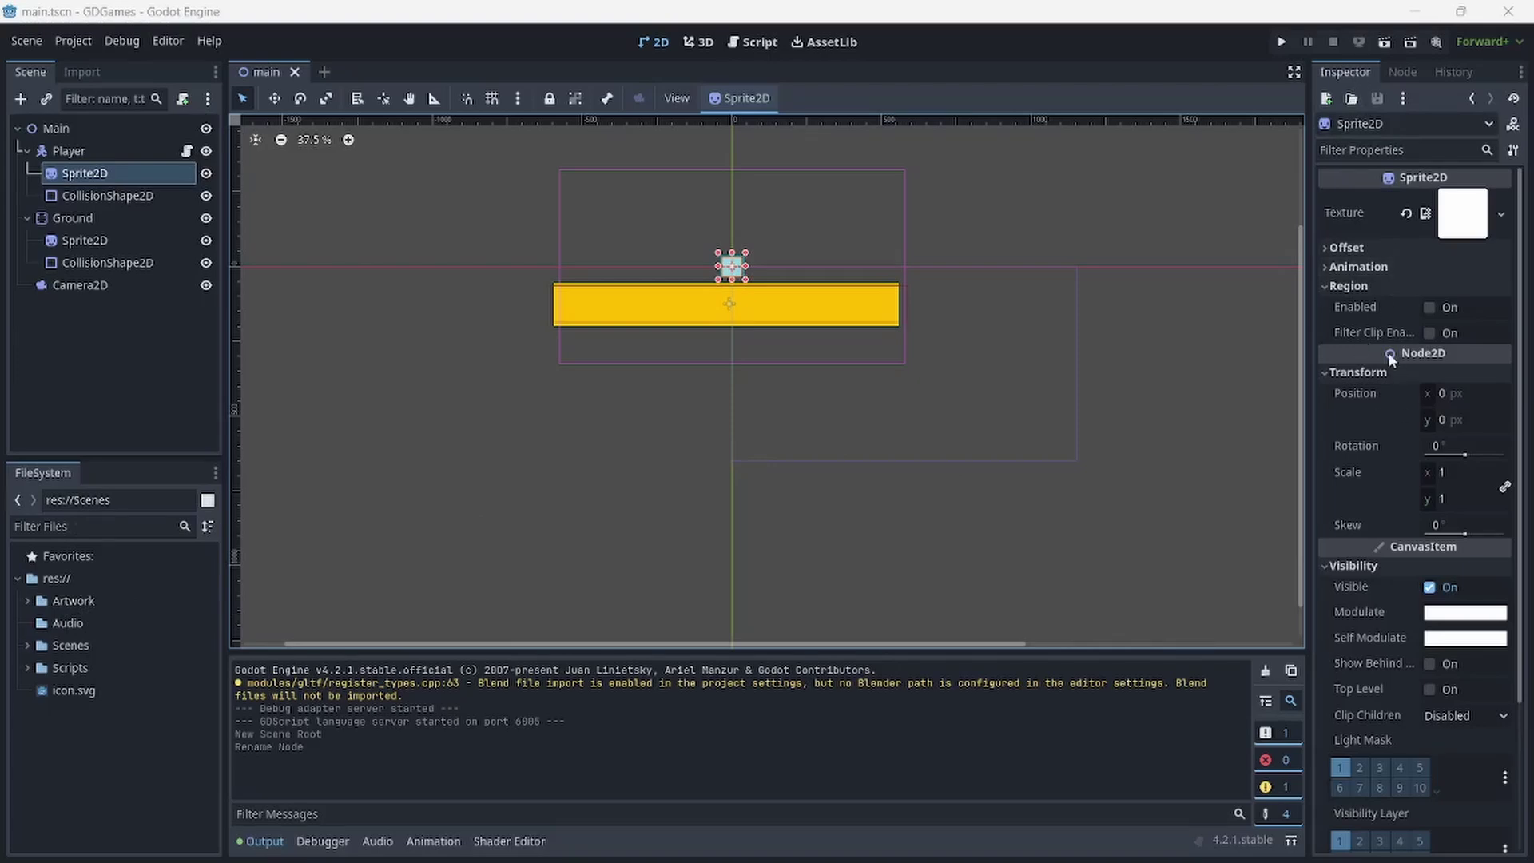
left_click(30, 600)
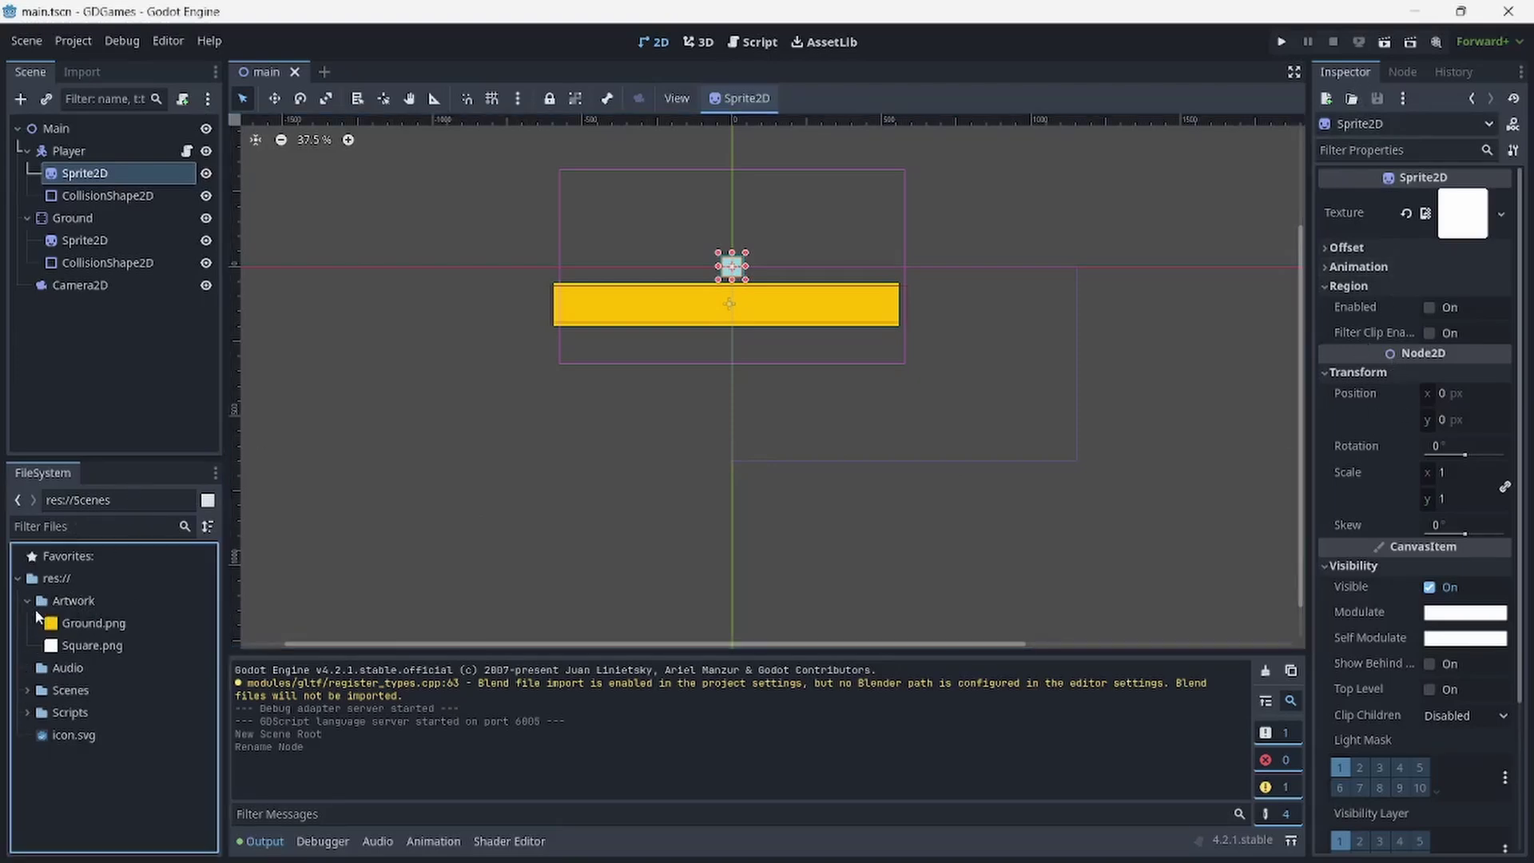
left_click(56, 623)
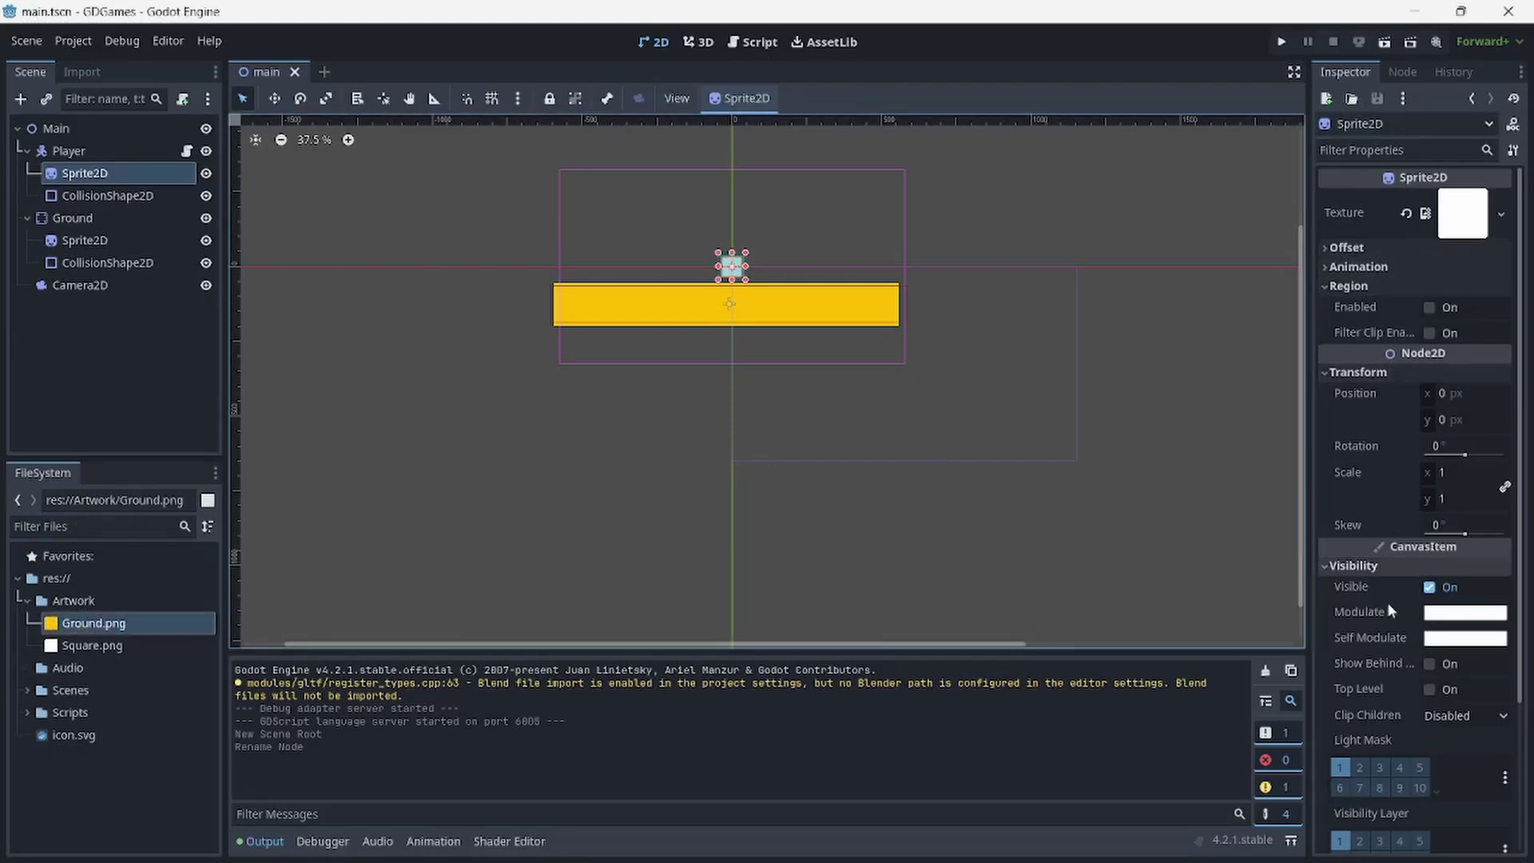
- Collapse the Region and Visibility sections in the Inspector, then select Square.png
left_click(1330, 286)
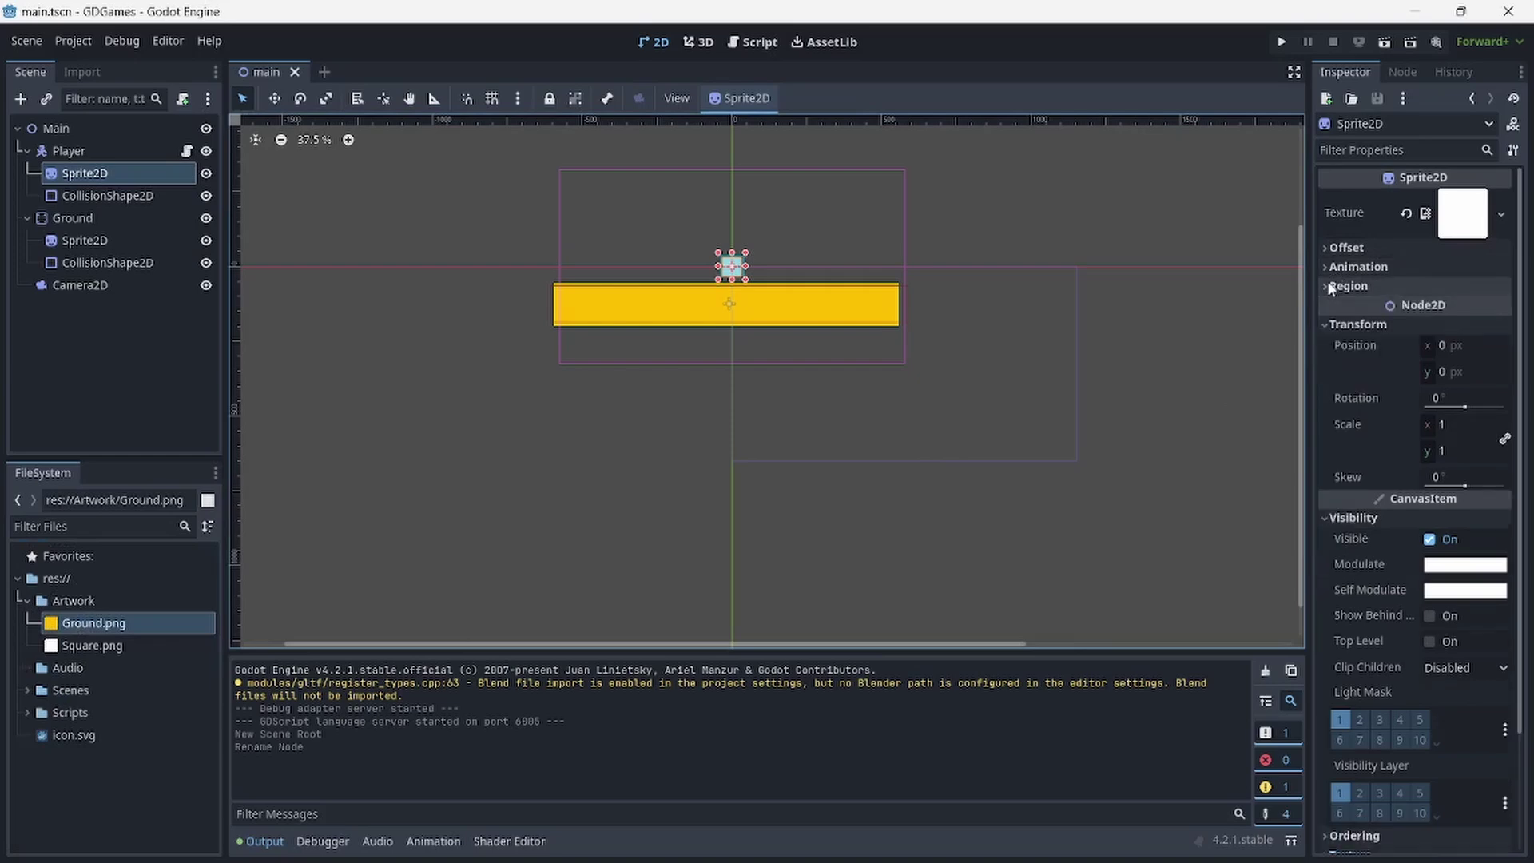
scroll(1374, 424, "down", 3)
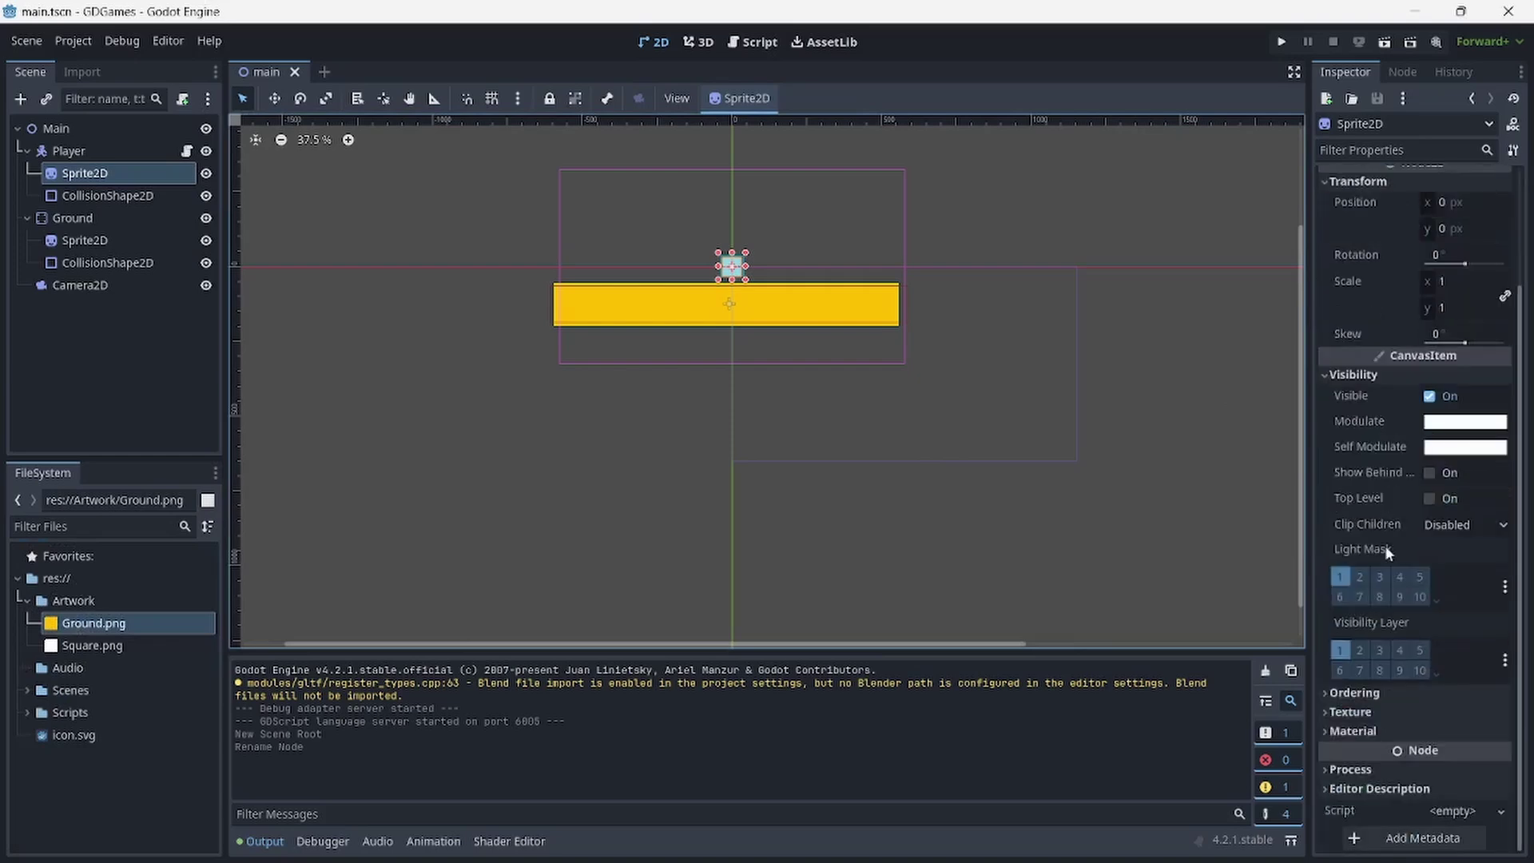
left_click(1332, 375)
scroll(1394, 411, "up", 3)
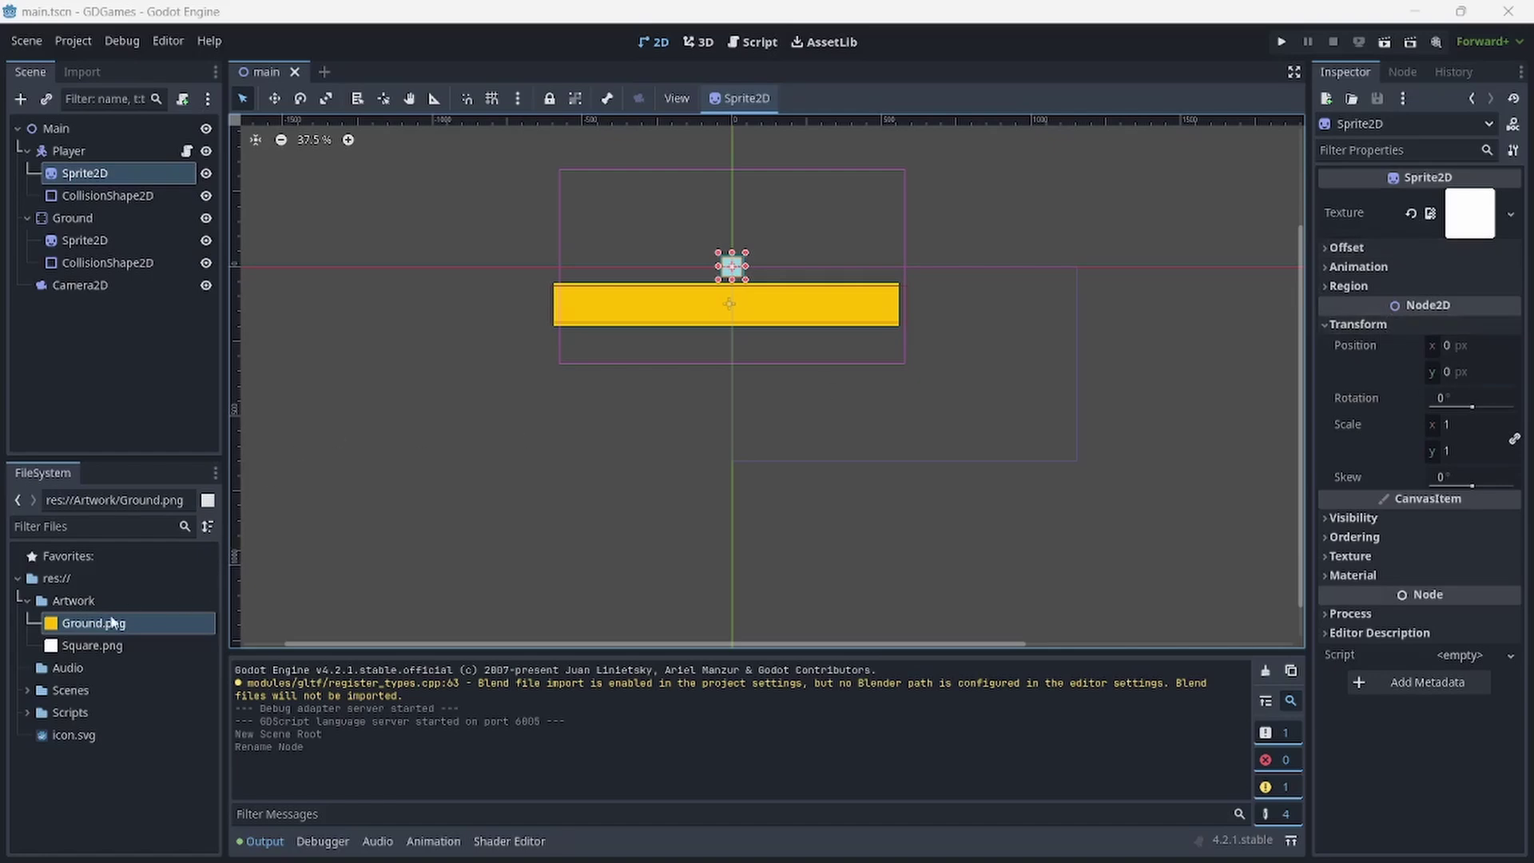
left_click(93, 646)
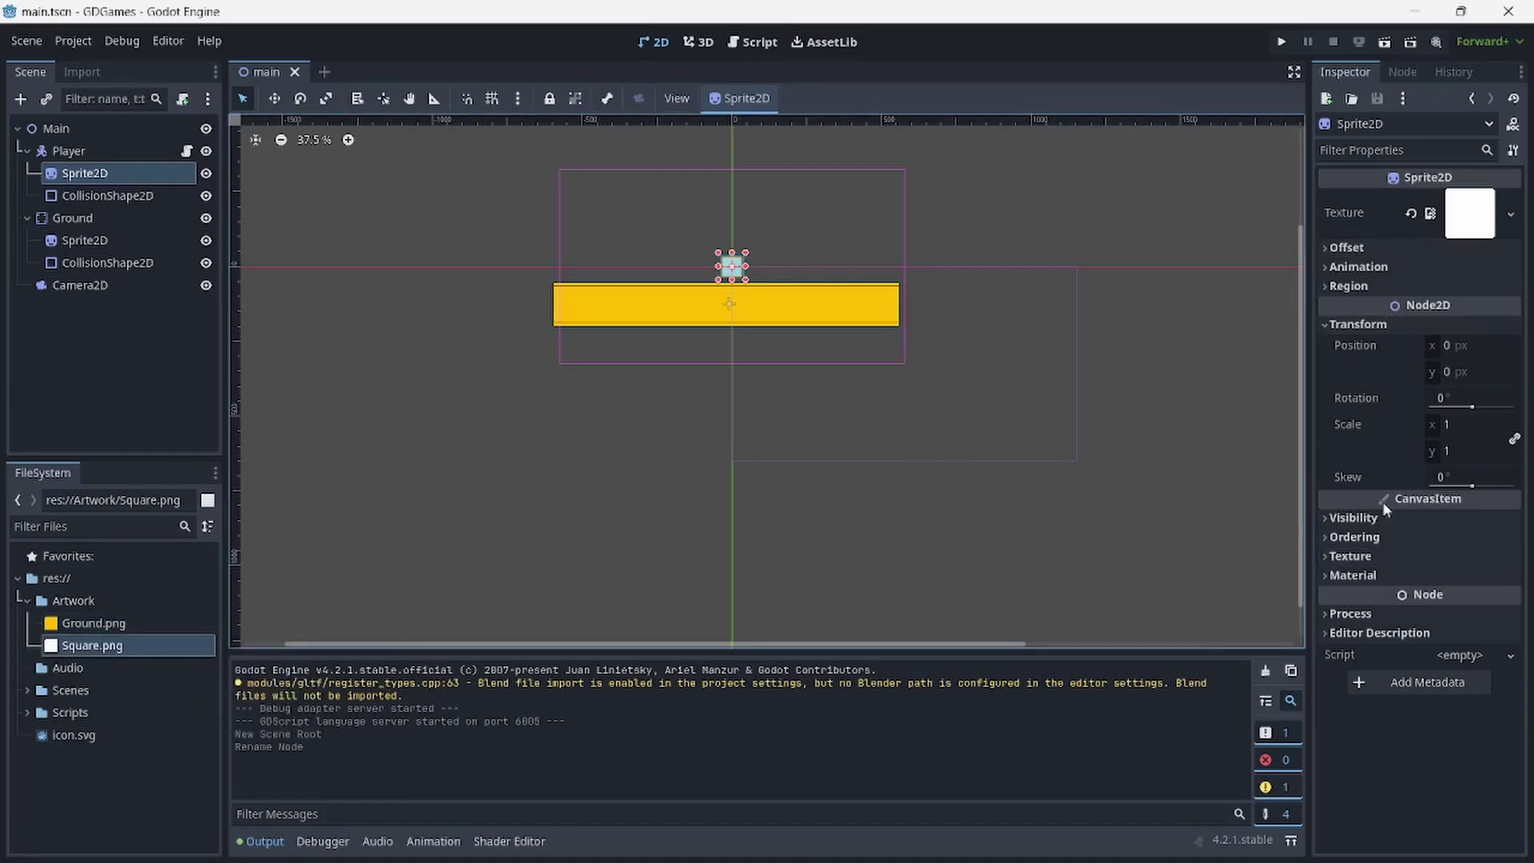
- Inspect the Player's CollisionShape2D and Sprite2D, the Ground's Sprite2D and CollisionShape2D, and Camera2D
left_click(106, 196)
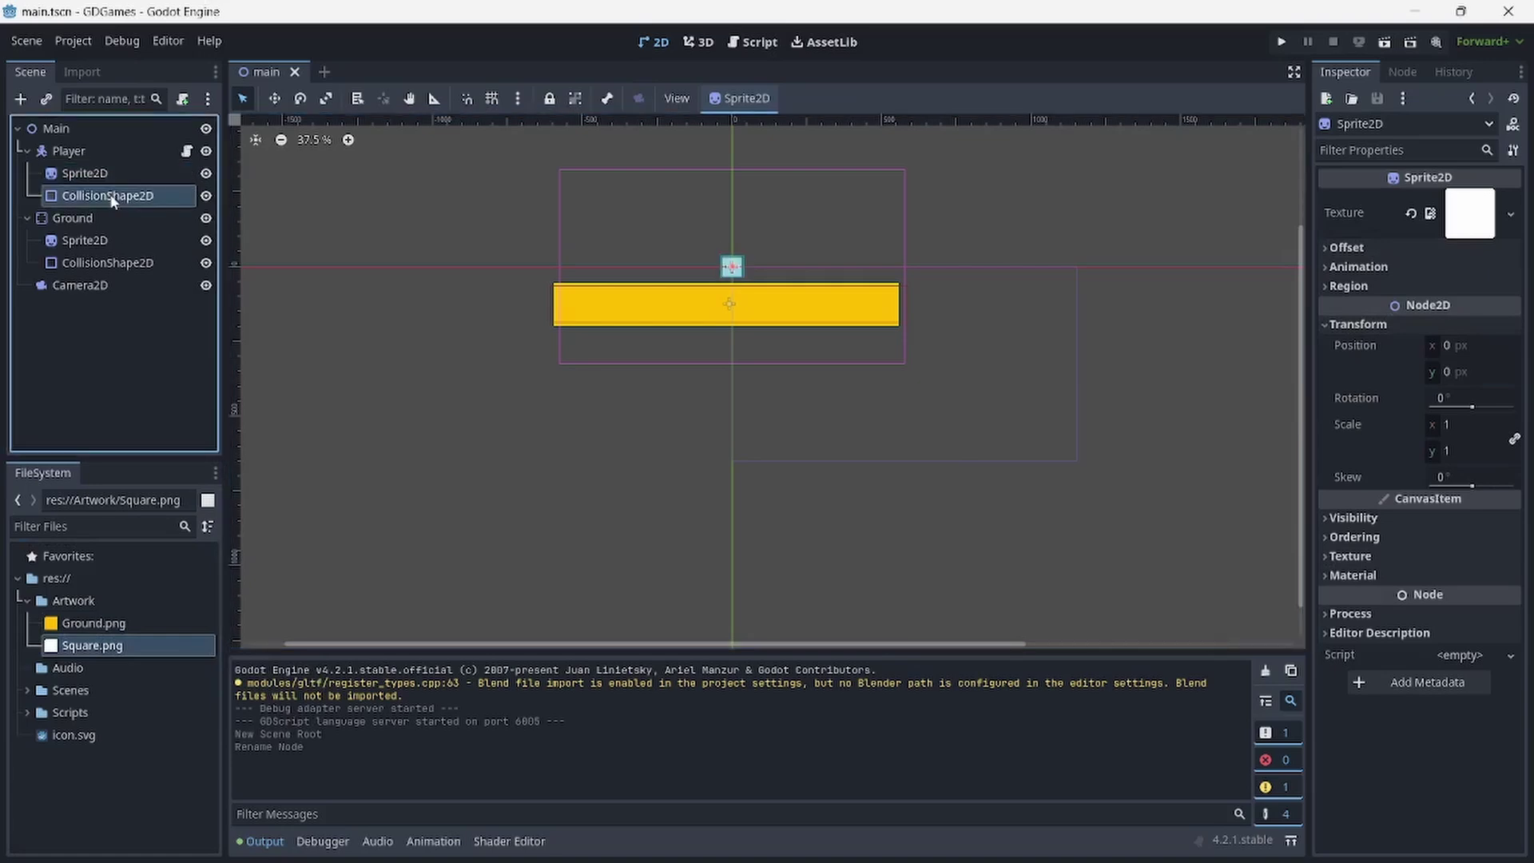
left_click(79, 172)
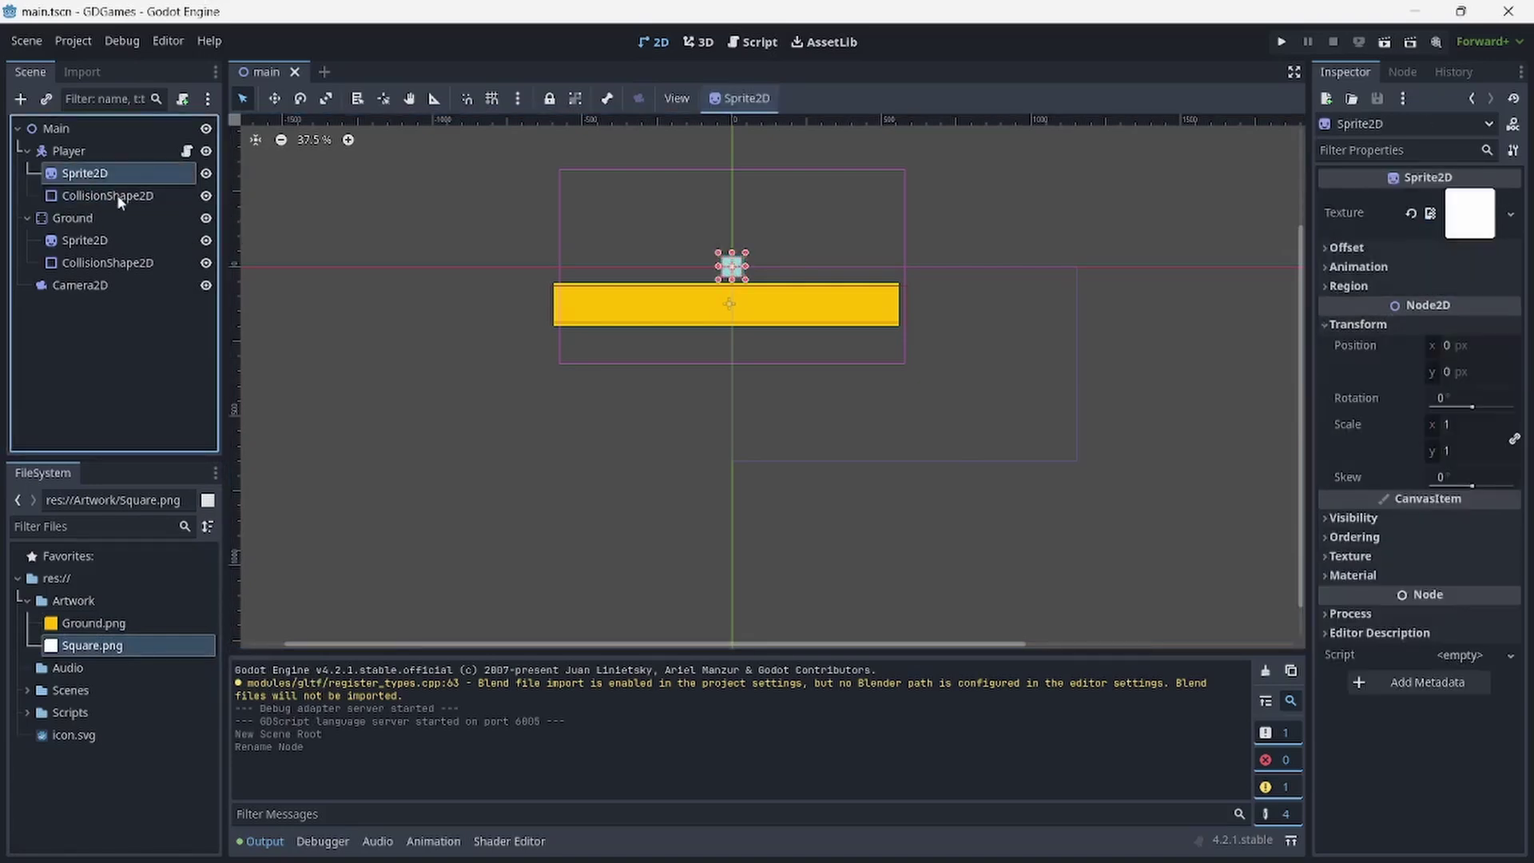
left_click(111, 196)
left_click(73, 241)
left_click(79, 264)
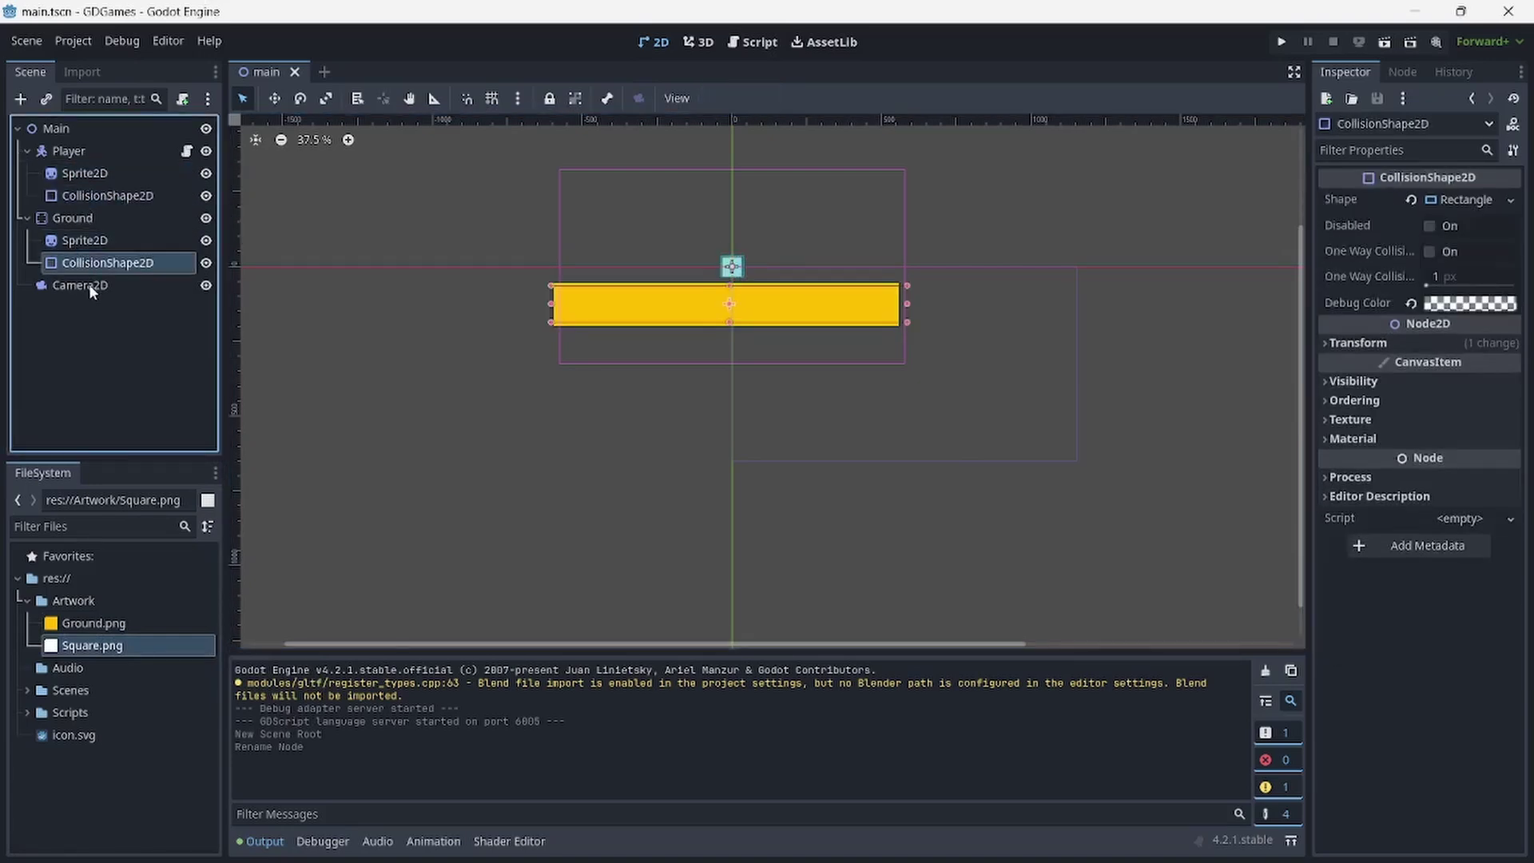
left_click(89, 284)
- Revisit the Ground and Player child nodes, then inspect Main and finish on the Player node
left_click(94, 263)
left_click(94, 241)
left_click(108, 196)
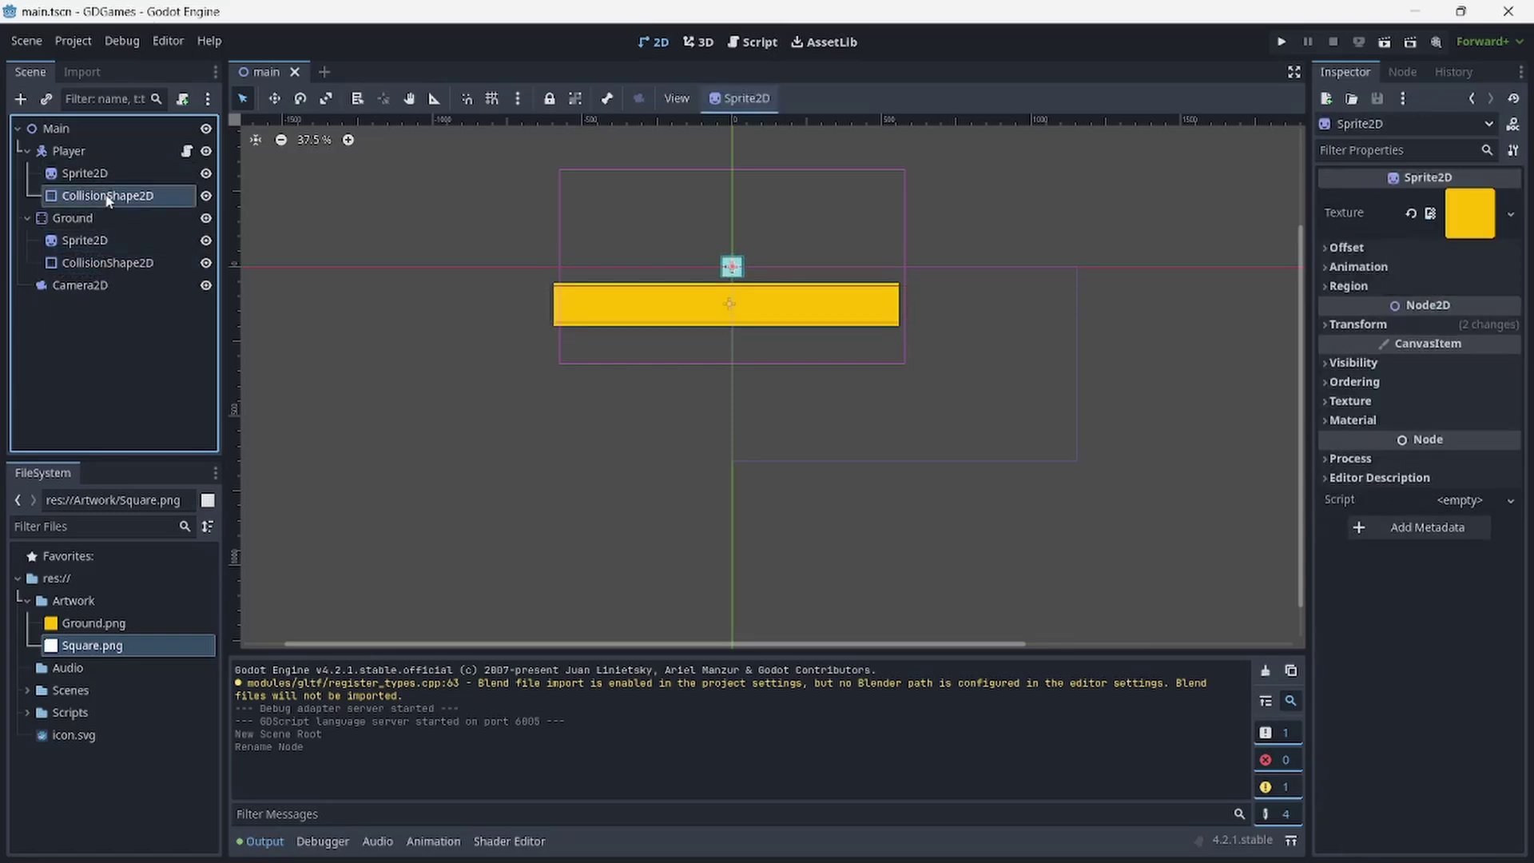
left_click(89, 175)
left_click(70, 151)
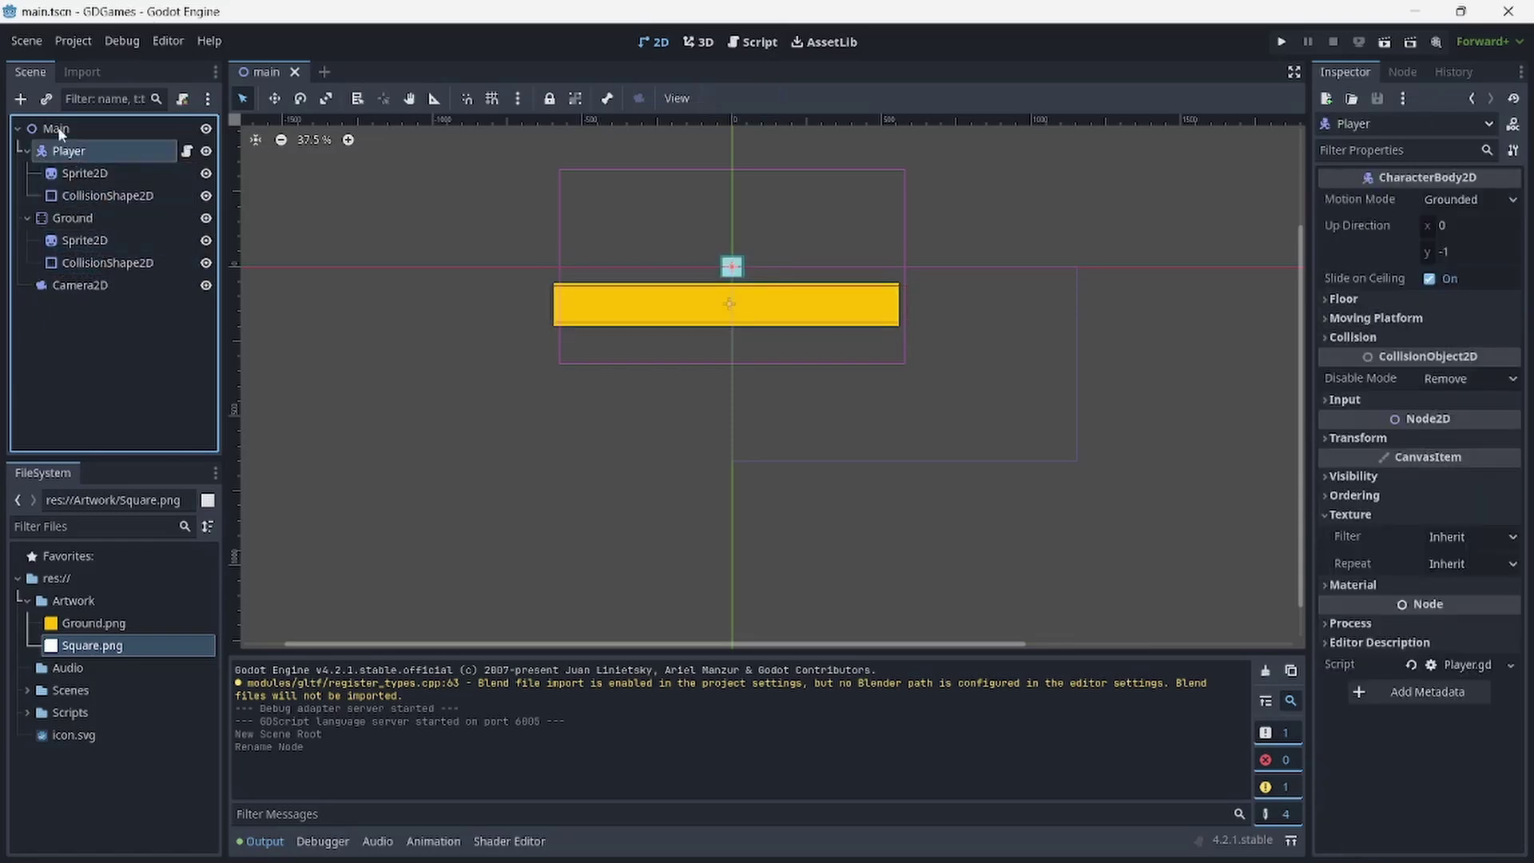
left_click(70, 130)
left_click(70, 151)
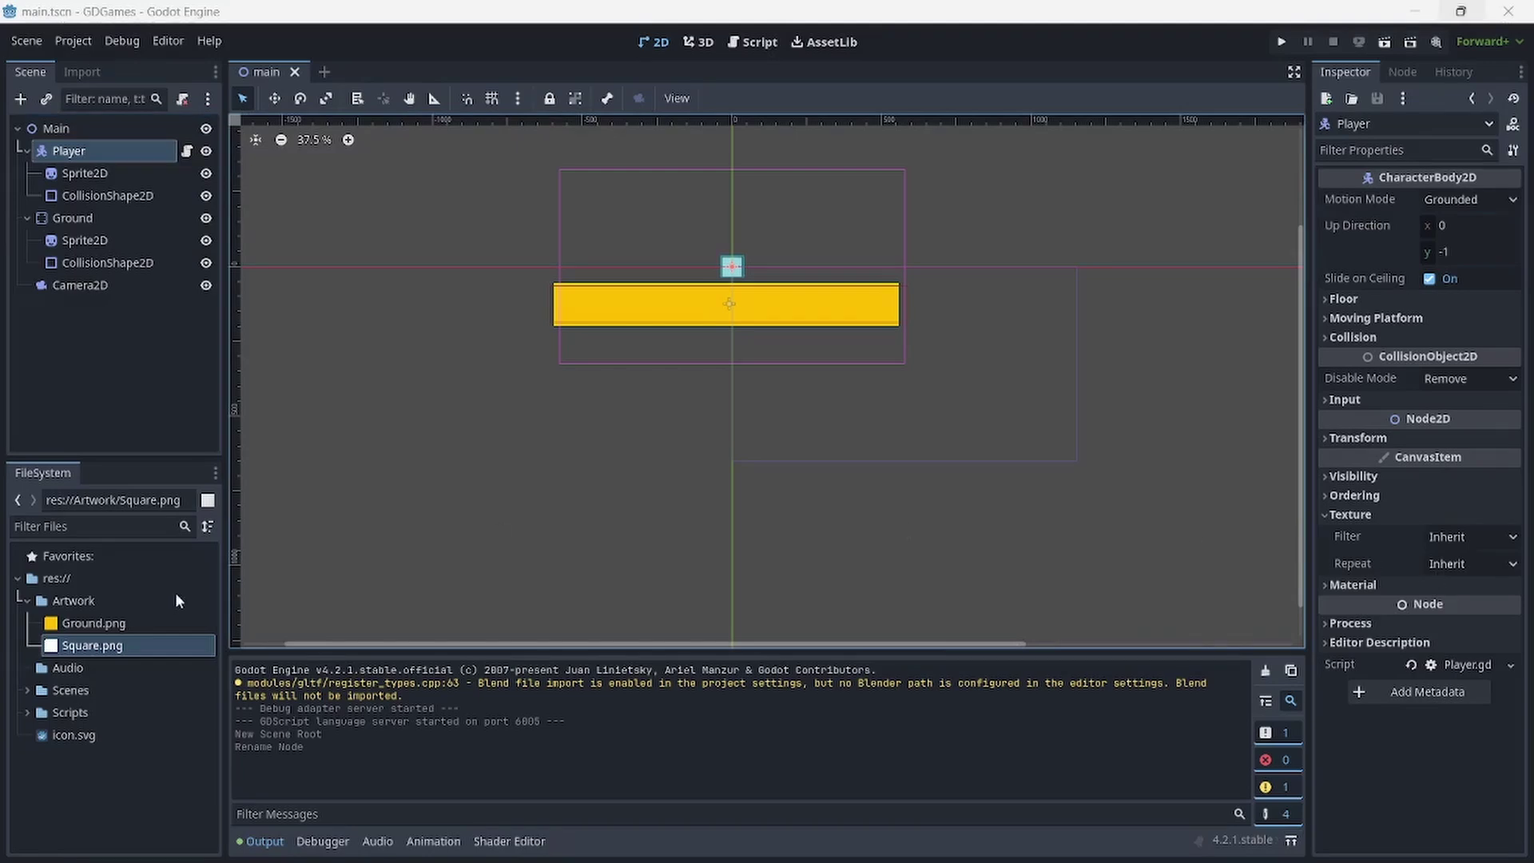
left_click(334, 842)
left_click(266, 842)
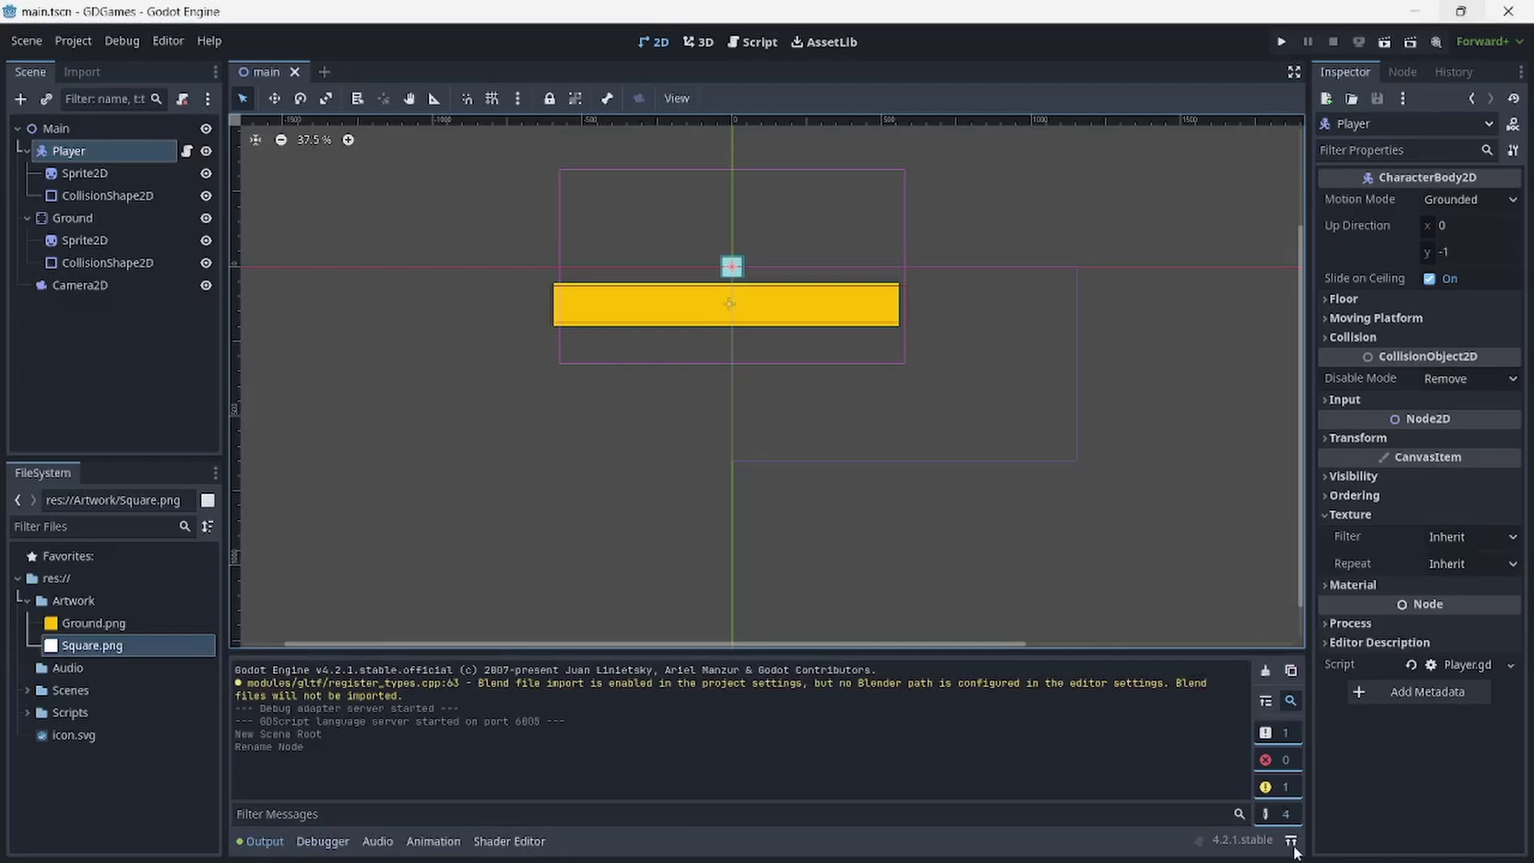
left_click(1291, 842)
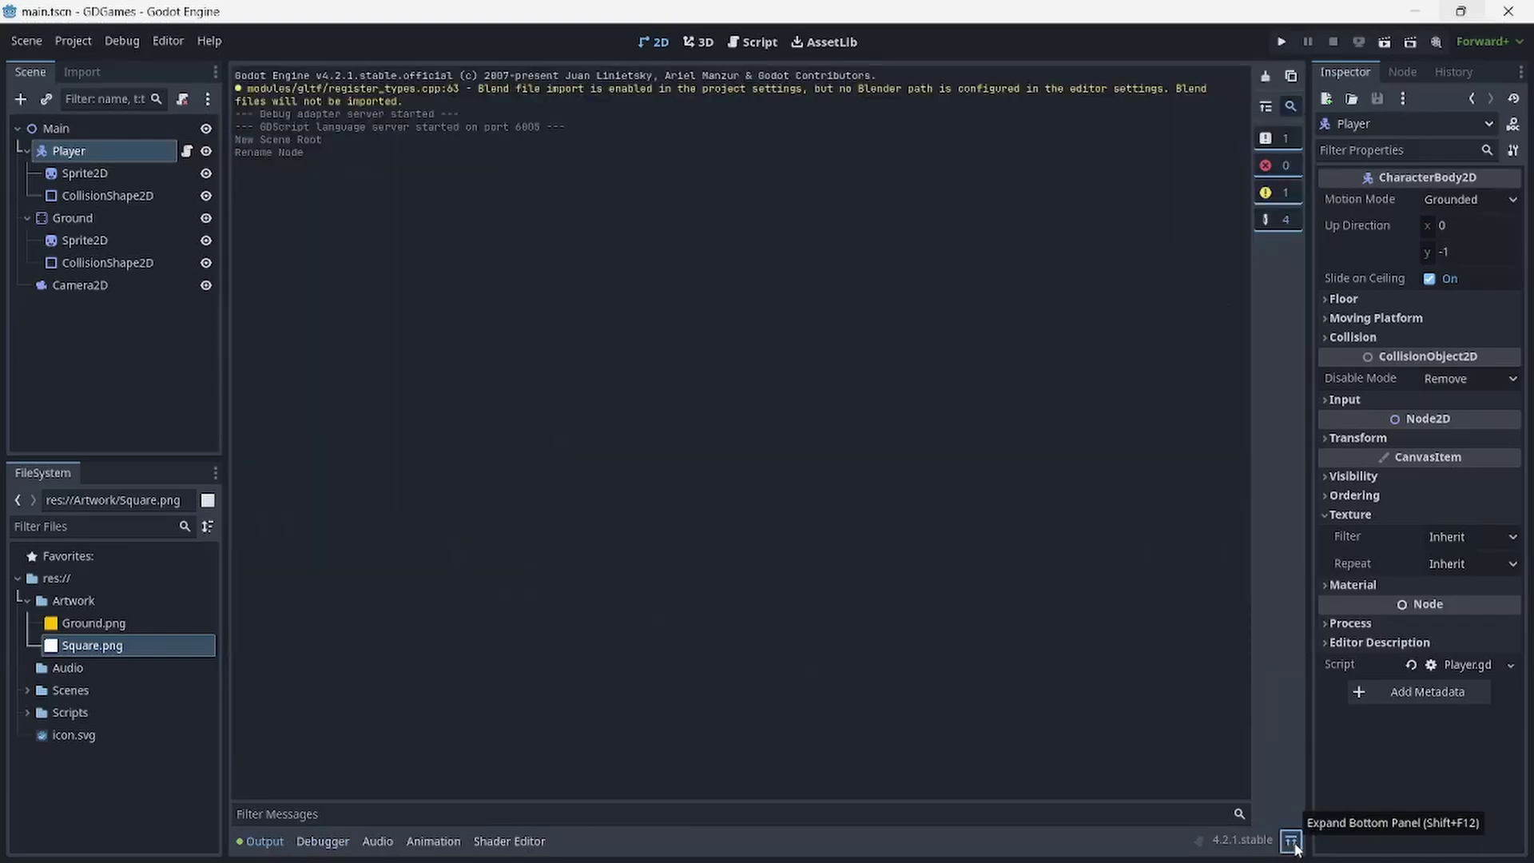
left_click(1292, 841)
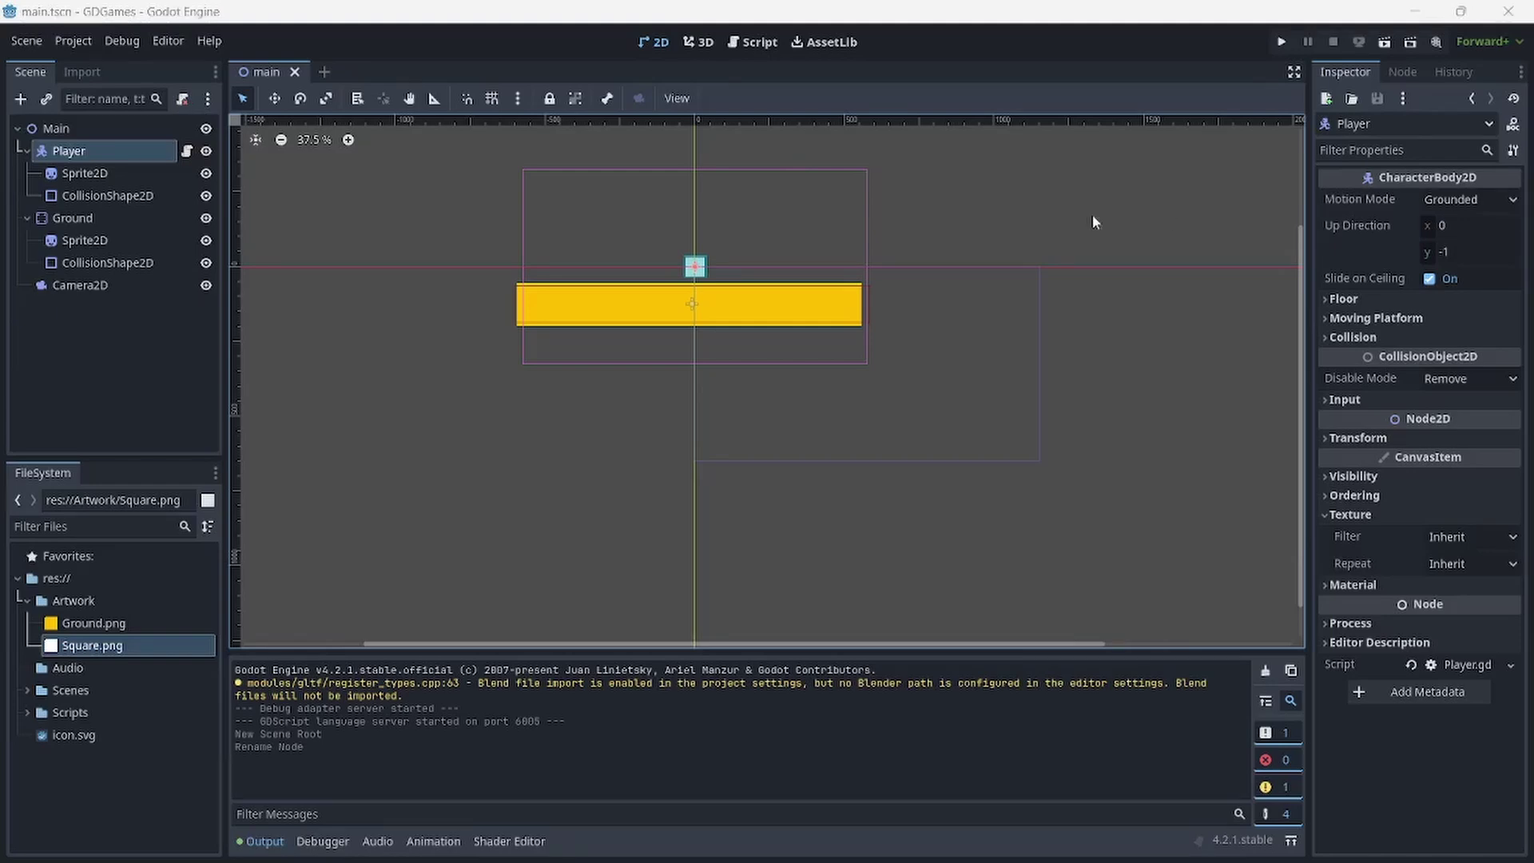
- Cycle through the 3D, Script, AssetLib and 2D workspaces
left_click(703, 42)
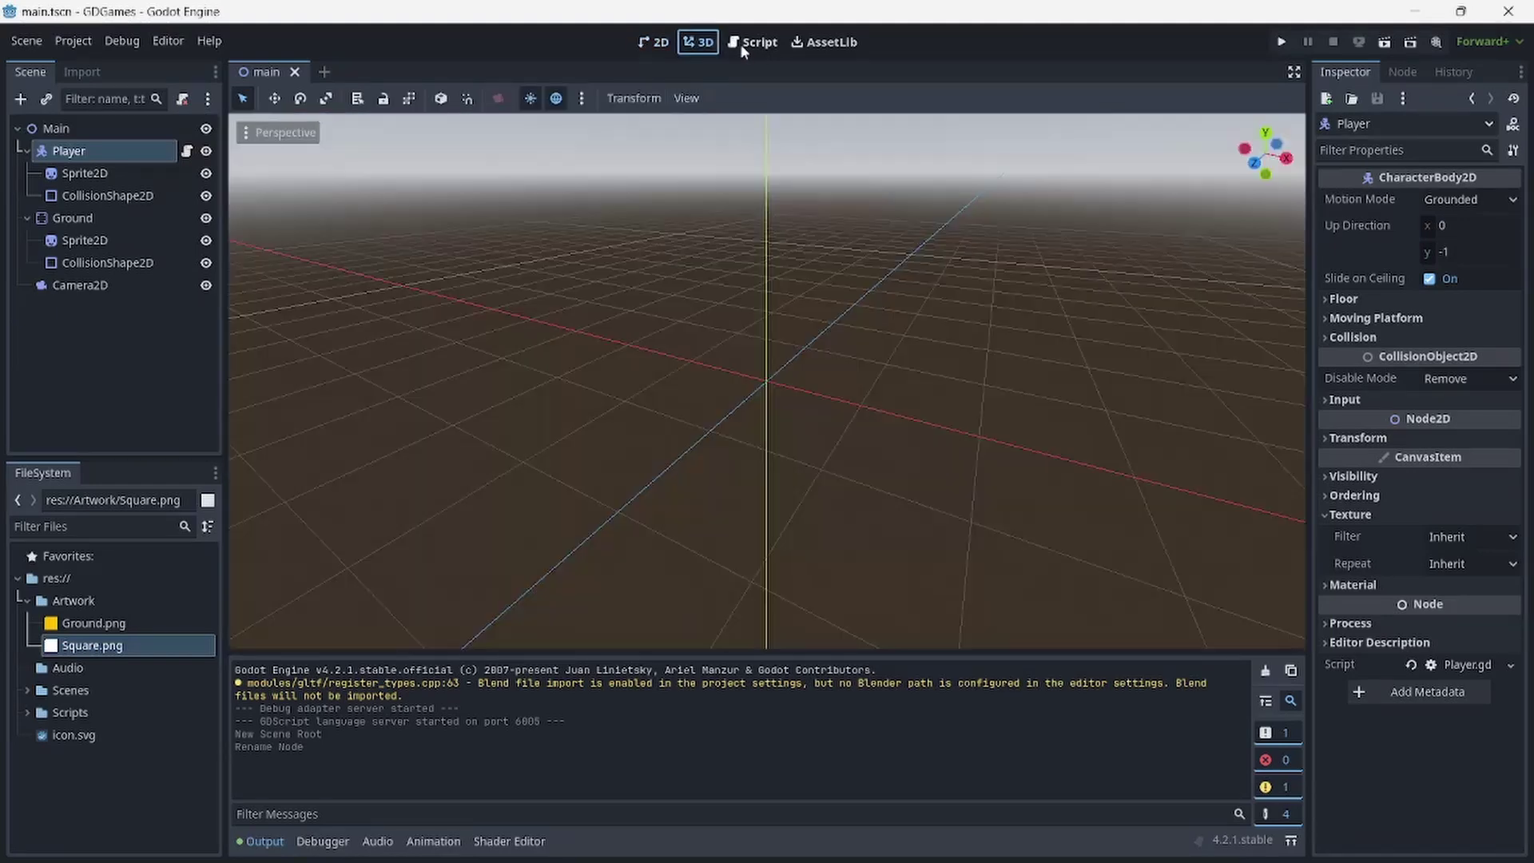
left_click(753, 43)
left_click(827, 43)
left_click(647, 44)
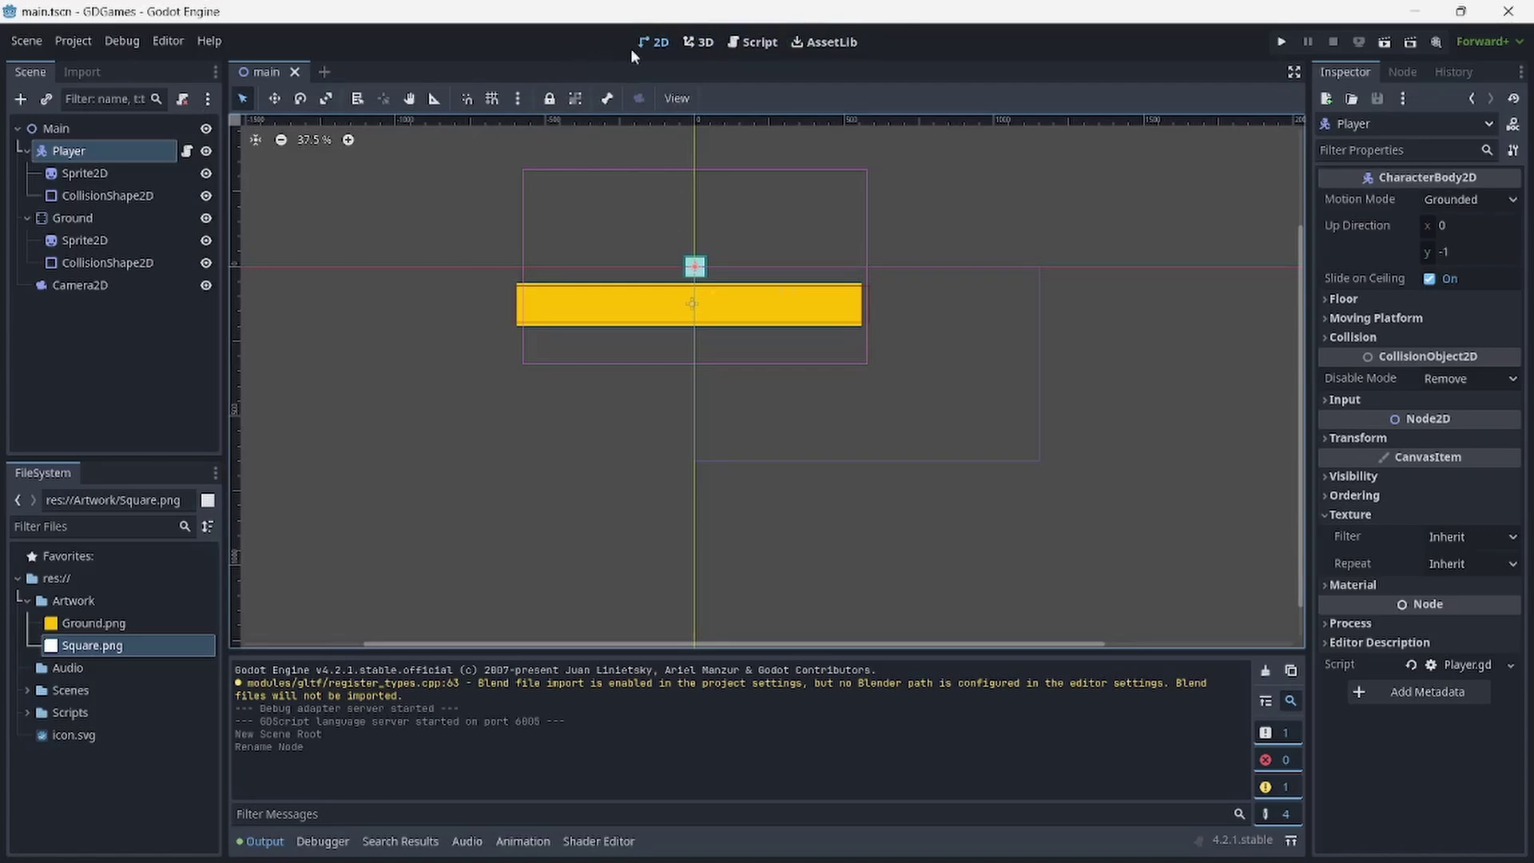
- Enter the 3D workspace, zoom out and orbit around the empty grid
left_click(698, 42)
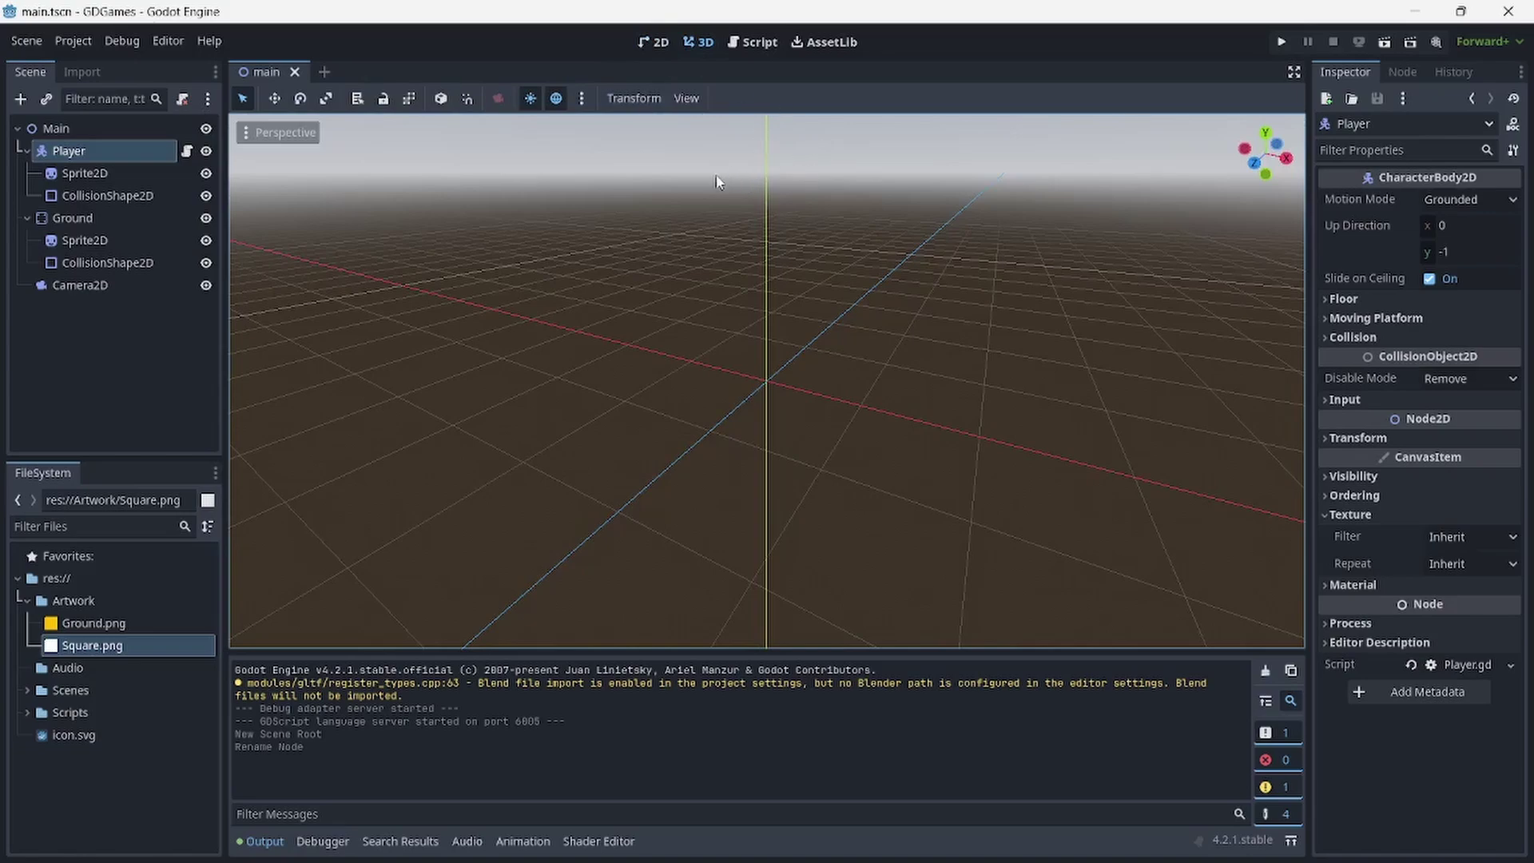
scroll(780, 241, "down", 10)
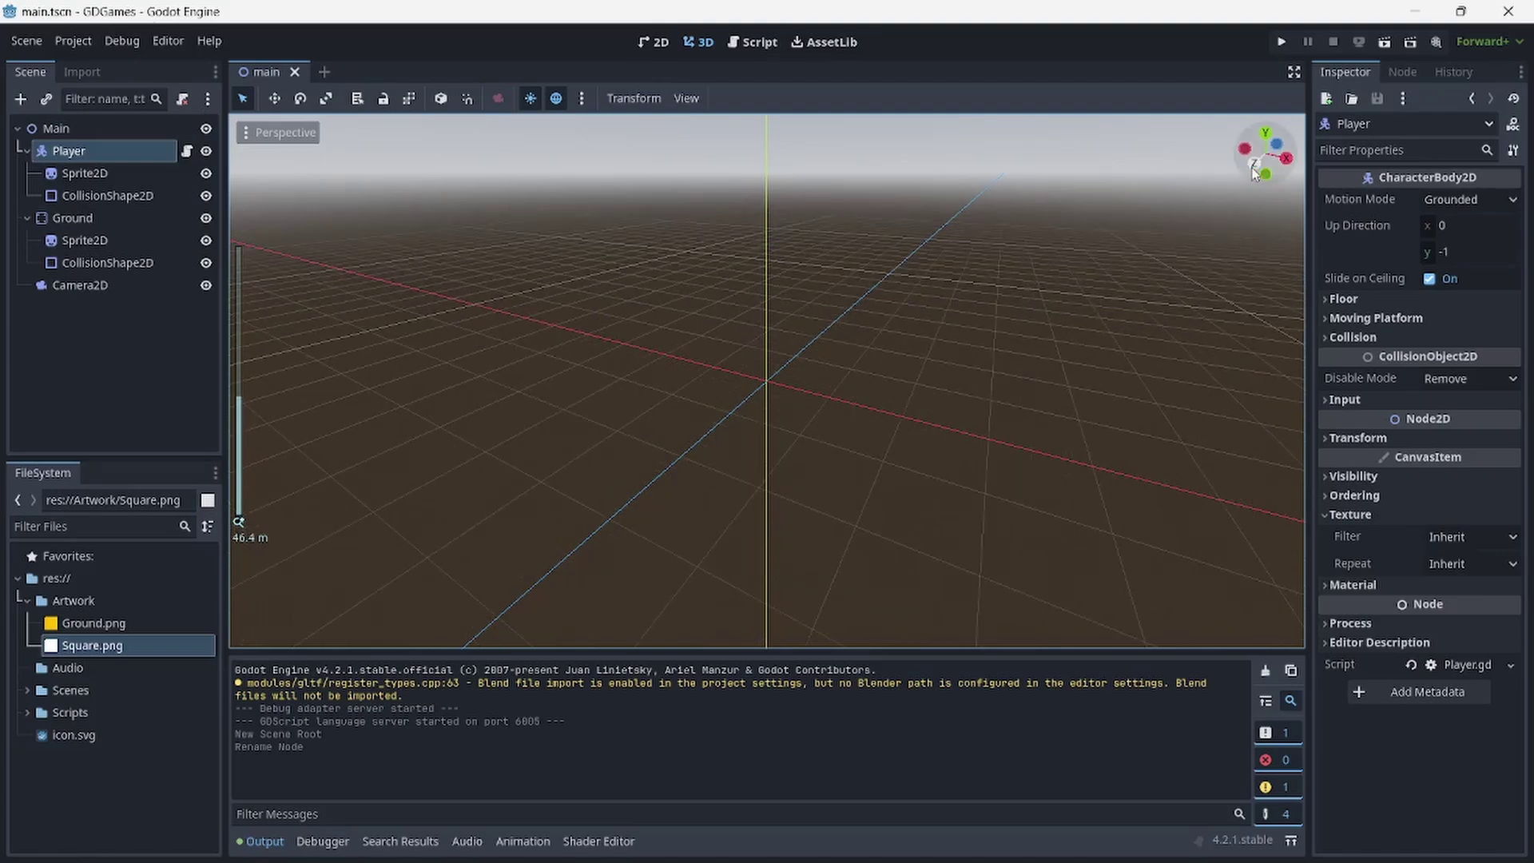
mouse_move(1265, 156)
left_mouse_down()
mouse_move(1276, 215)
mouse_move(1272, 179)
left_mouse_up()
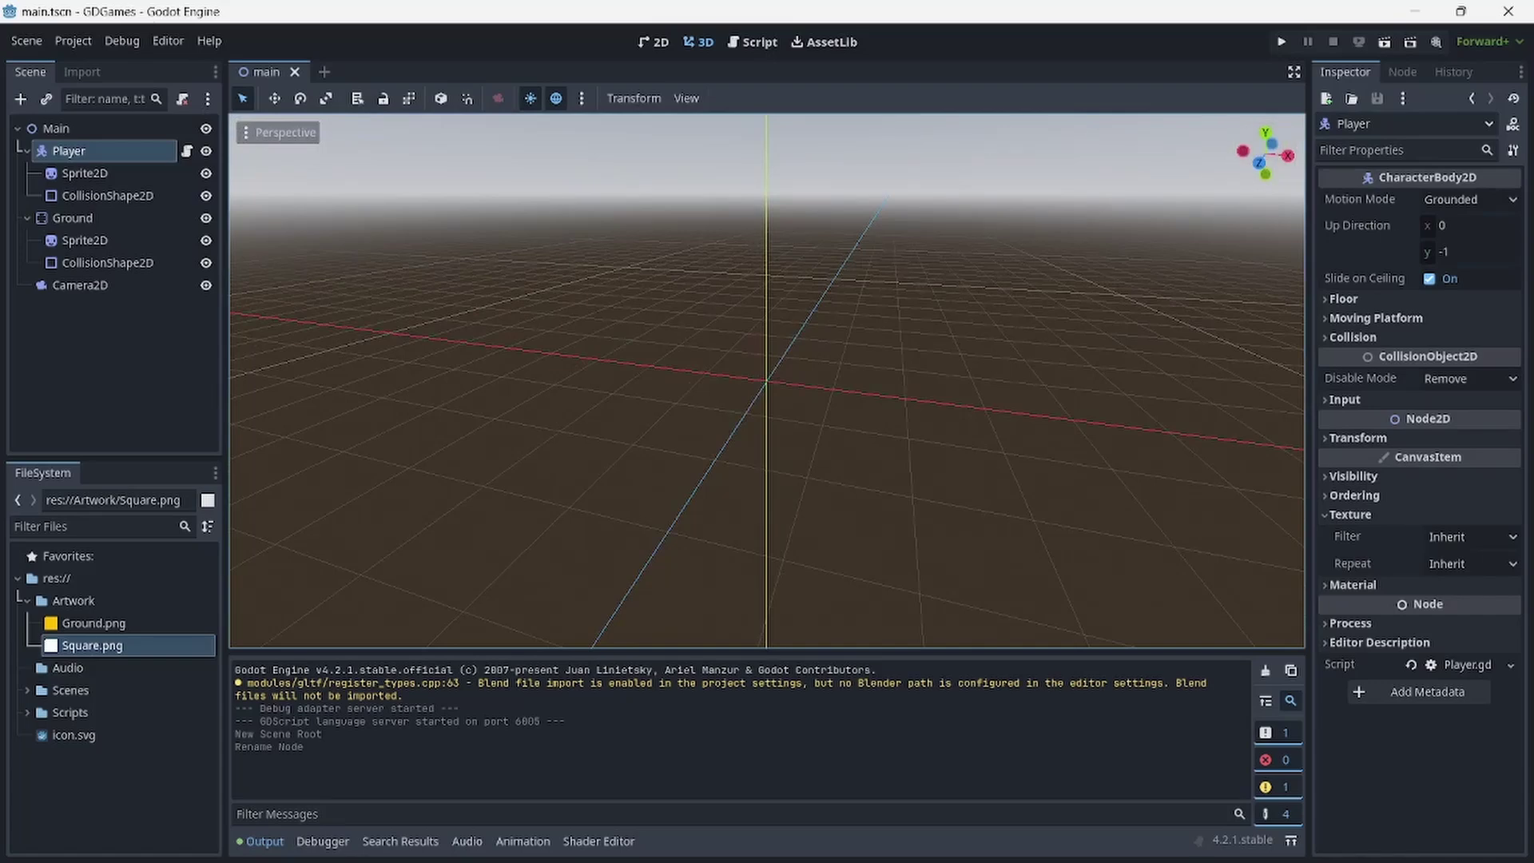
- Show Player.gd in the Script workspace and collapse the Artwork folder in FileSystem
left_click(755, 42)
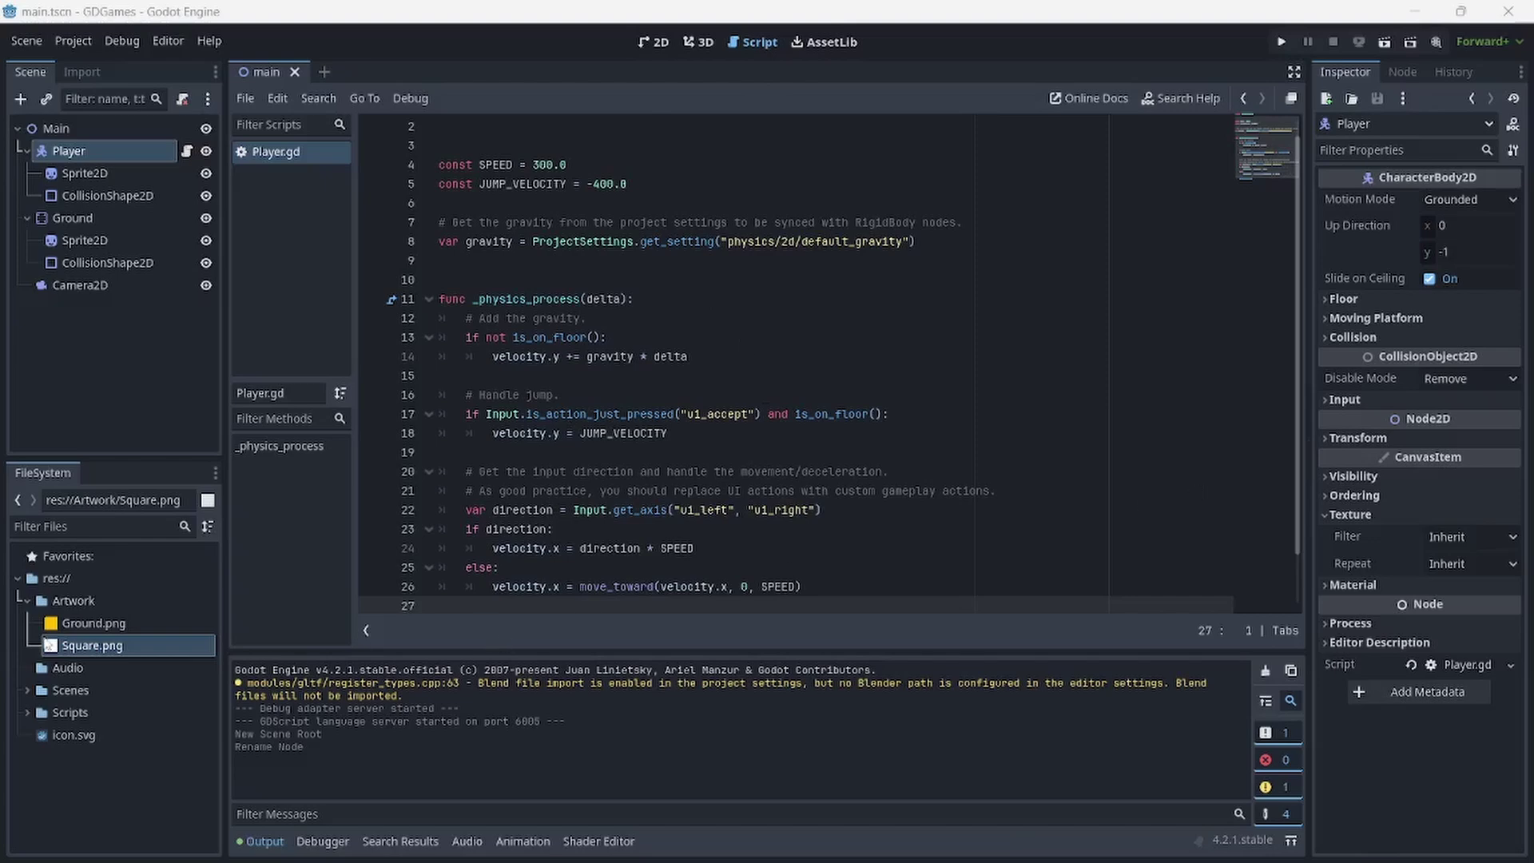
left_click(25, 605)
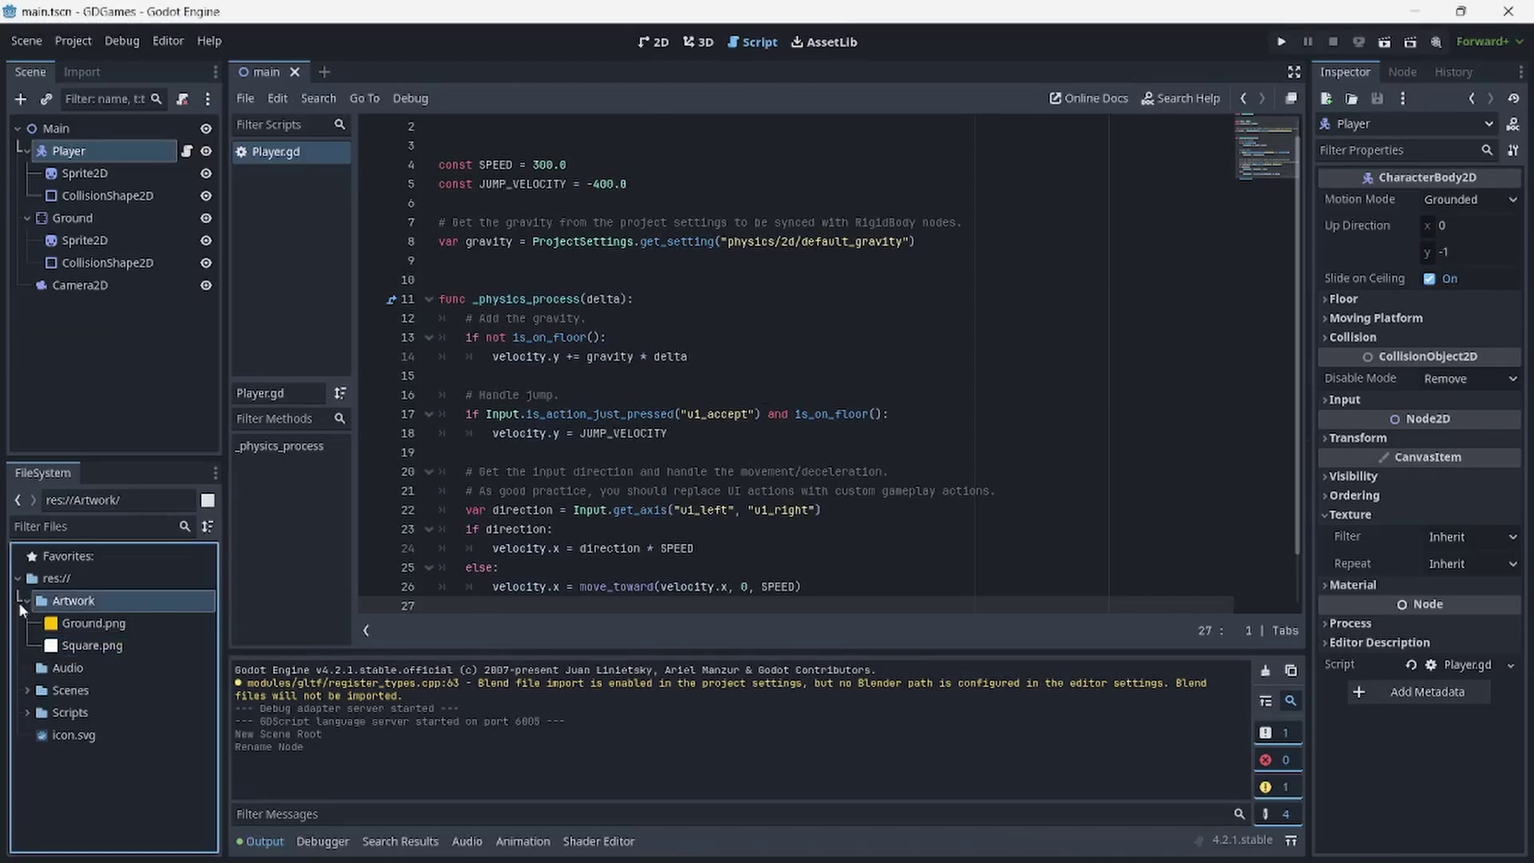
left_click(27, 603)
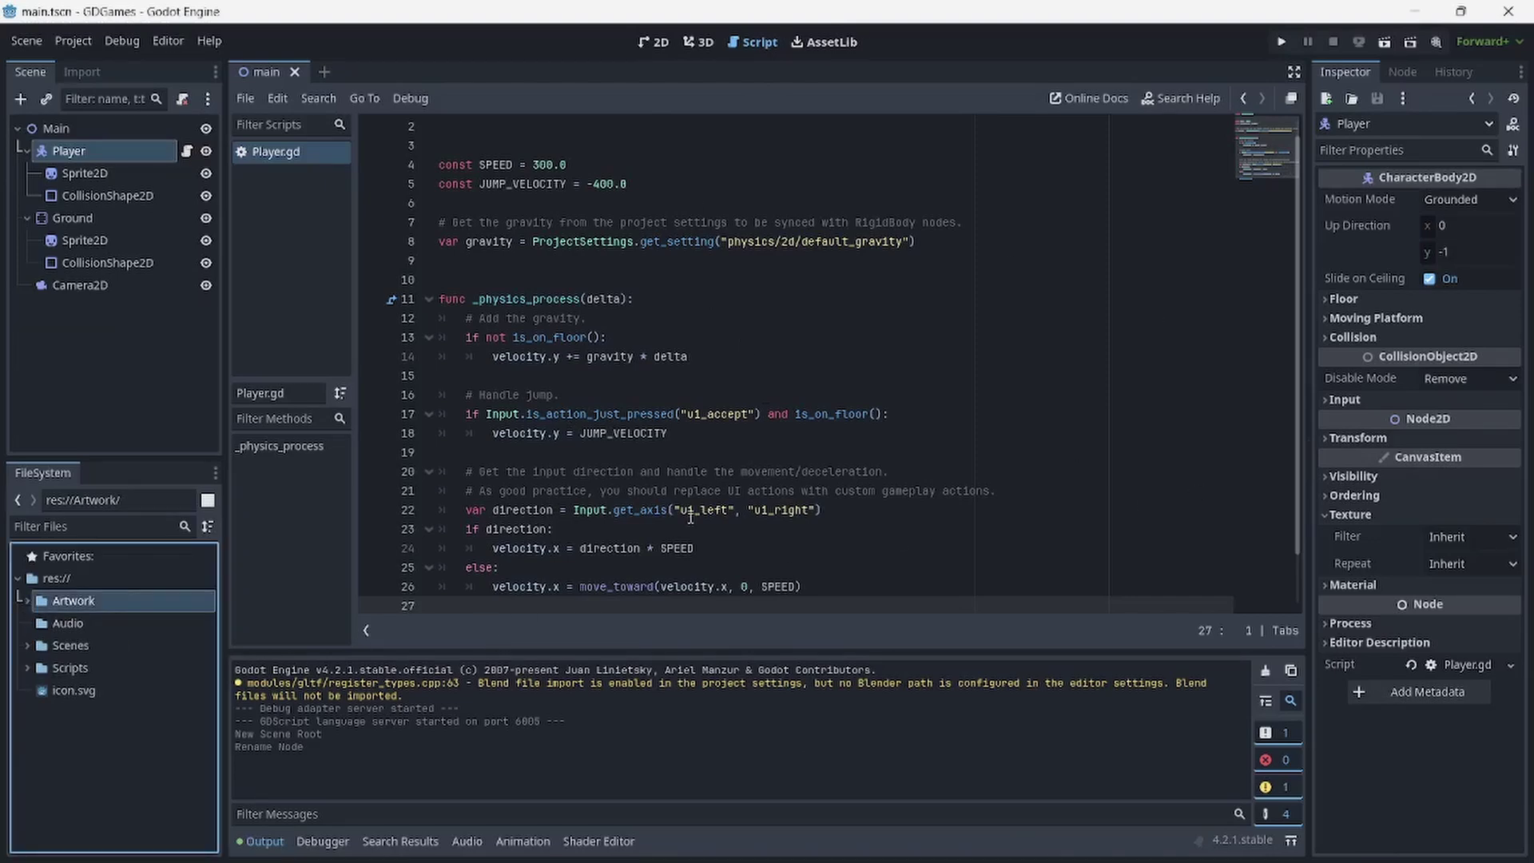